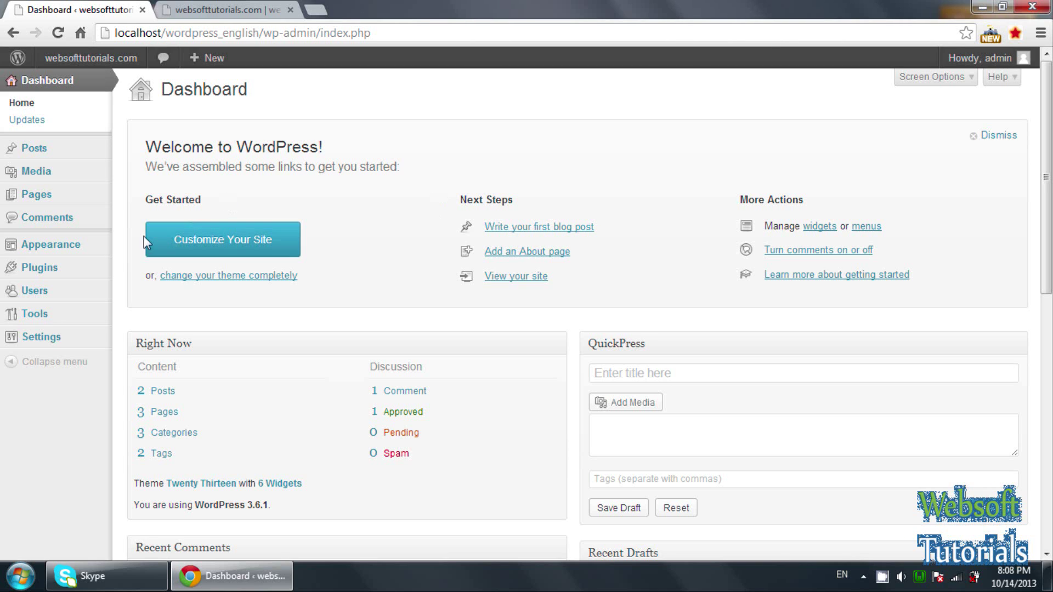
Create a menu named headermenu that automatically adds new top-level pages, assign it to the Navigation Menu location and save it
left_click(89, 242)
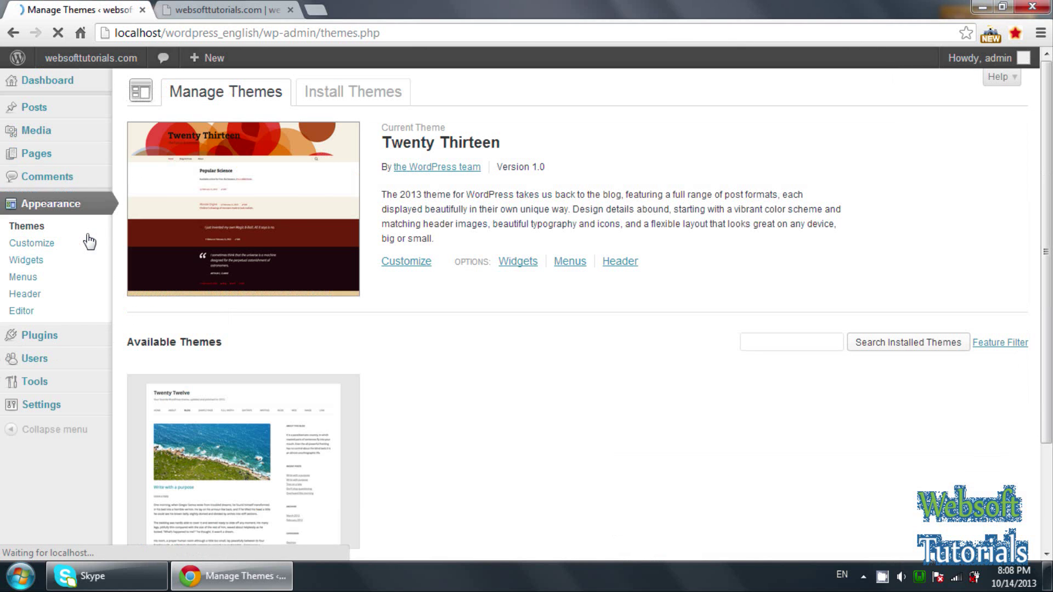
left_click(77, 279)
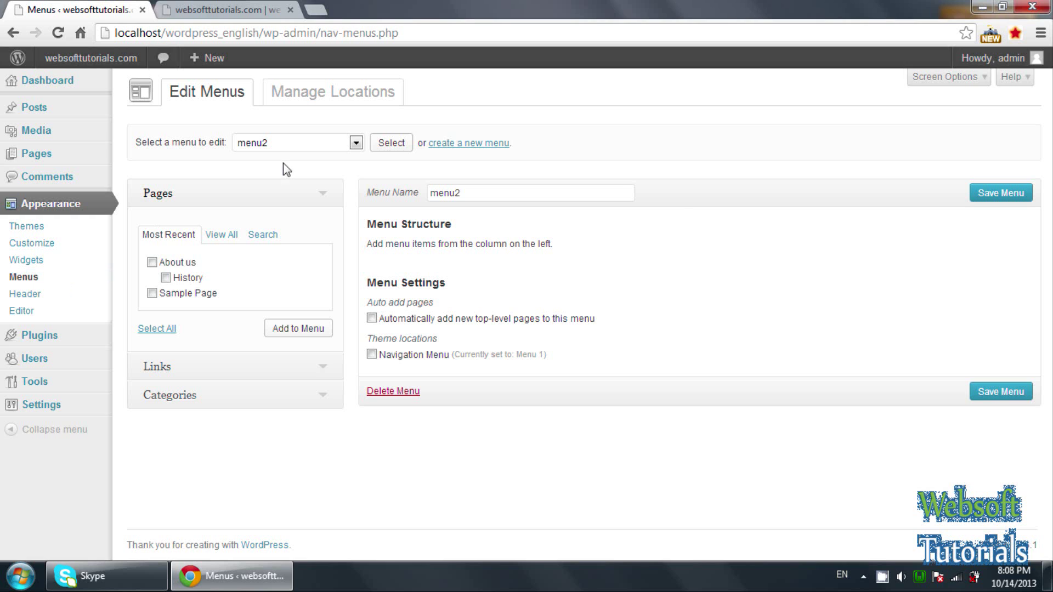
left_click(294, 144)
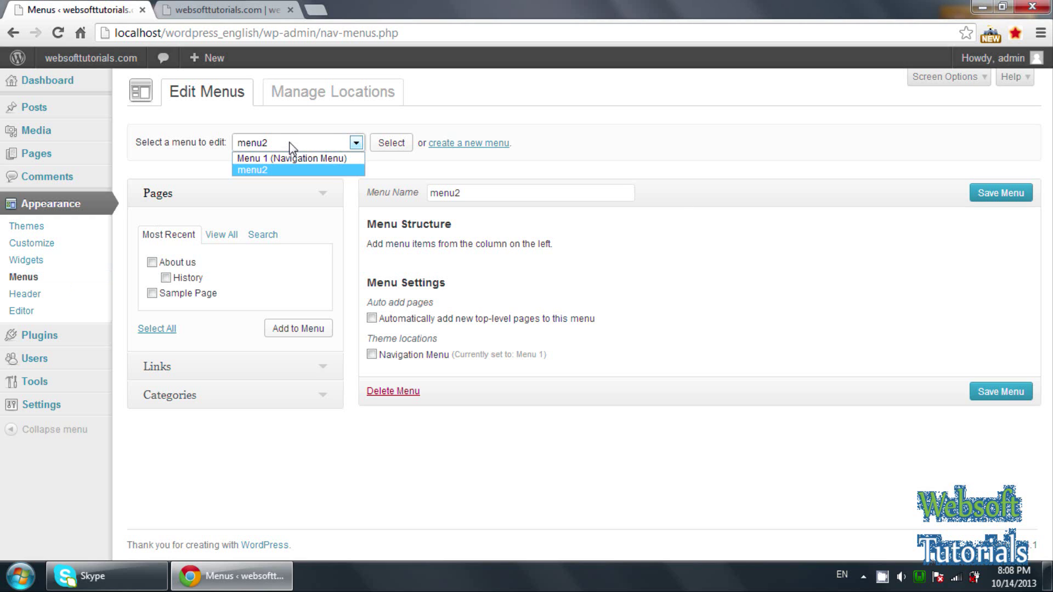
left_click(301, 147)
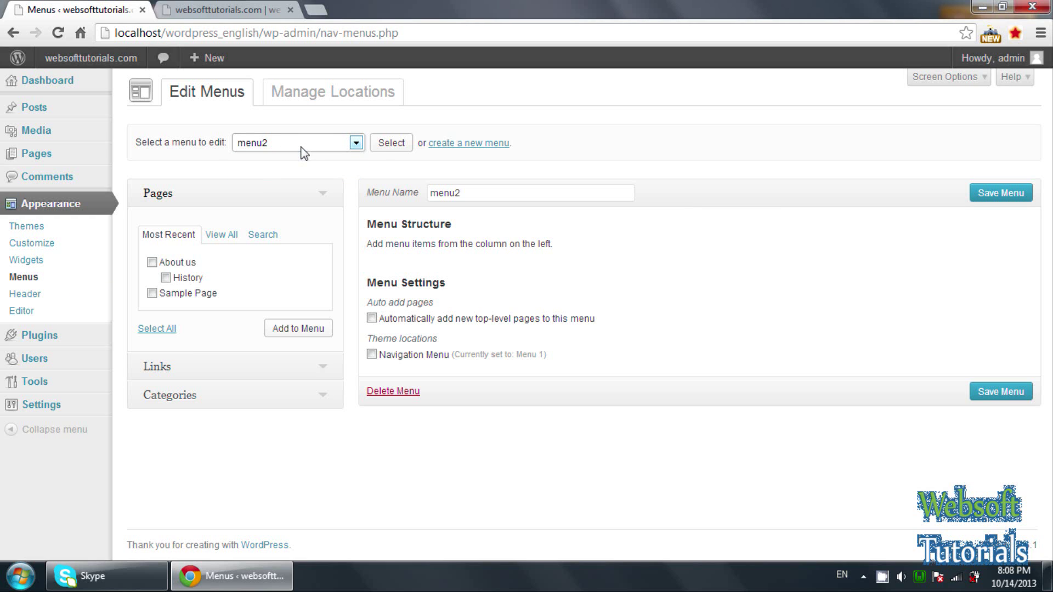
left_click(447, 146)
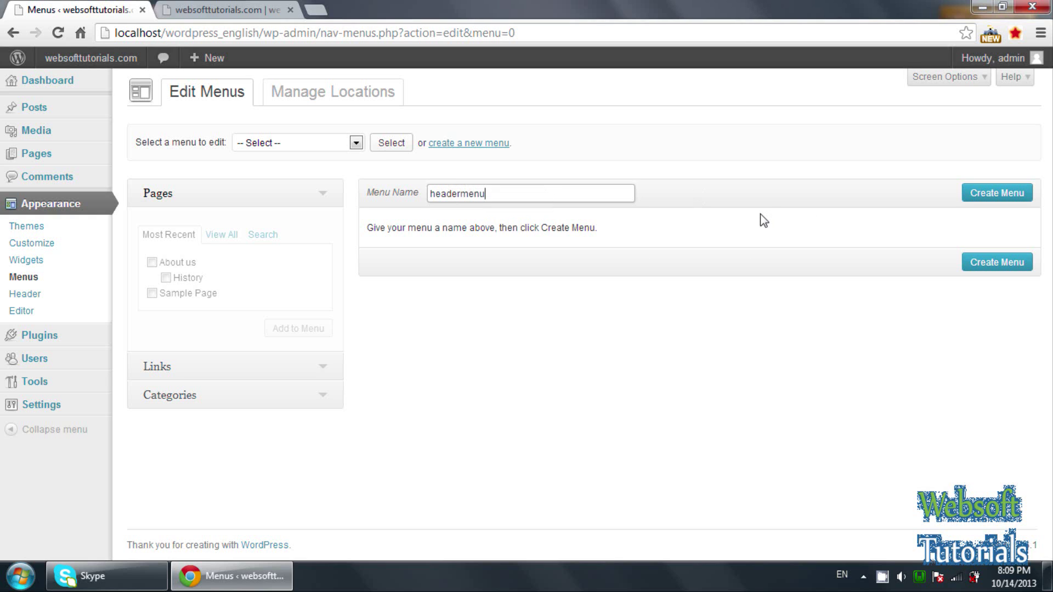
left_click(985, 197)
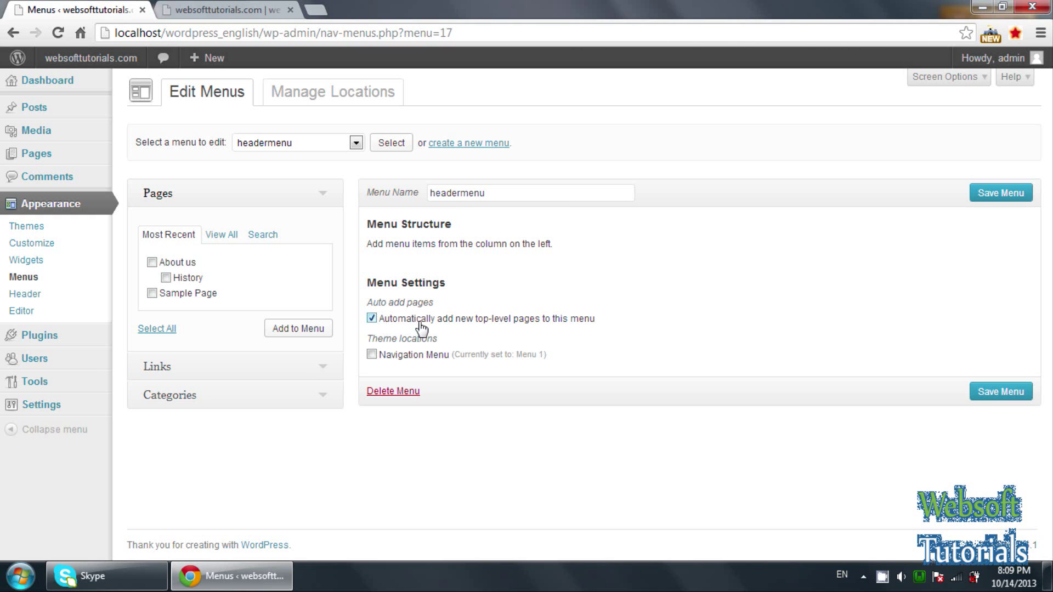
left_click(372, 355)
left_click(980, 394)
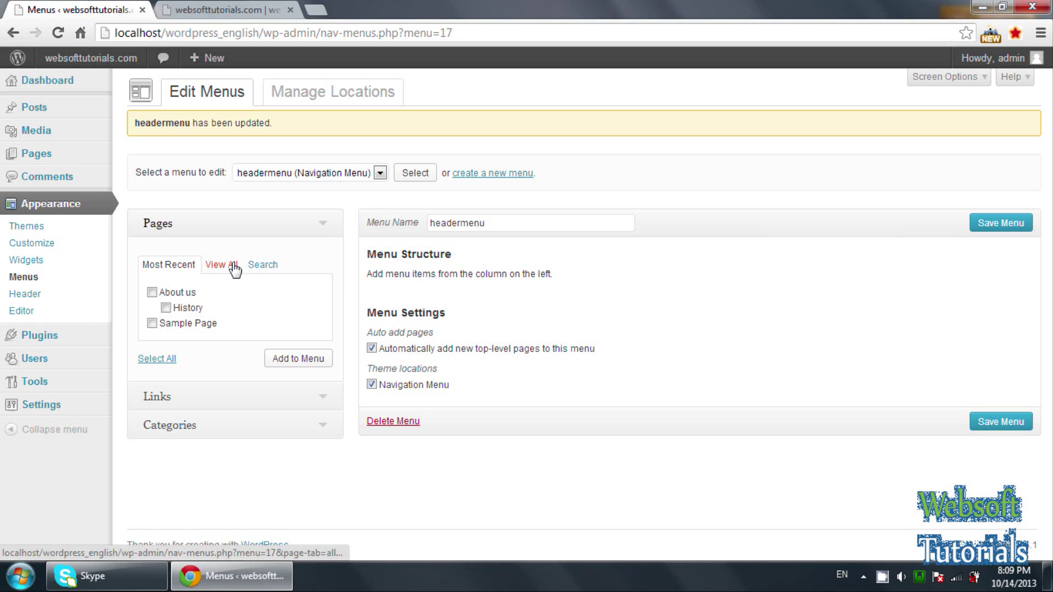
Move the History page, a child of About us, to the trash
mouse_move(93, 157)
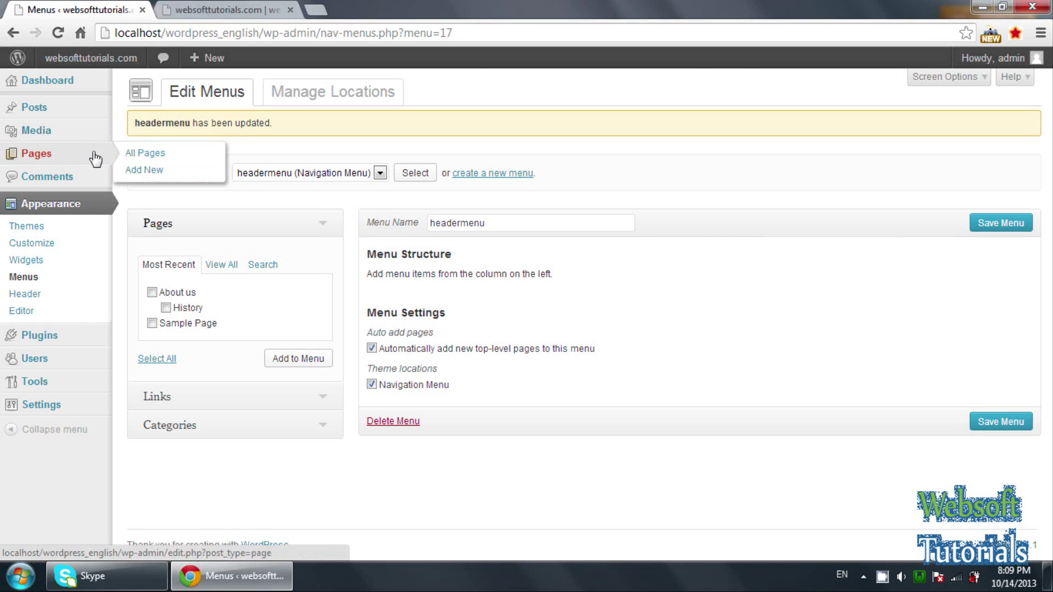
left_click(143, 162)
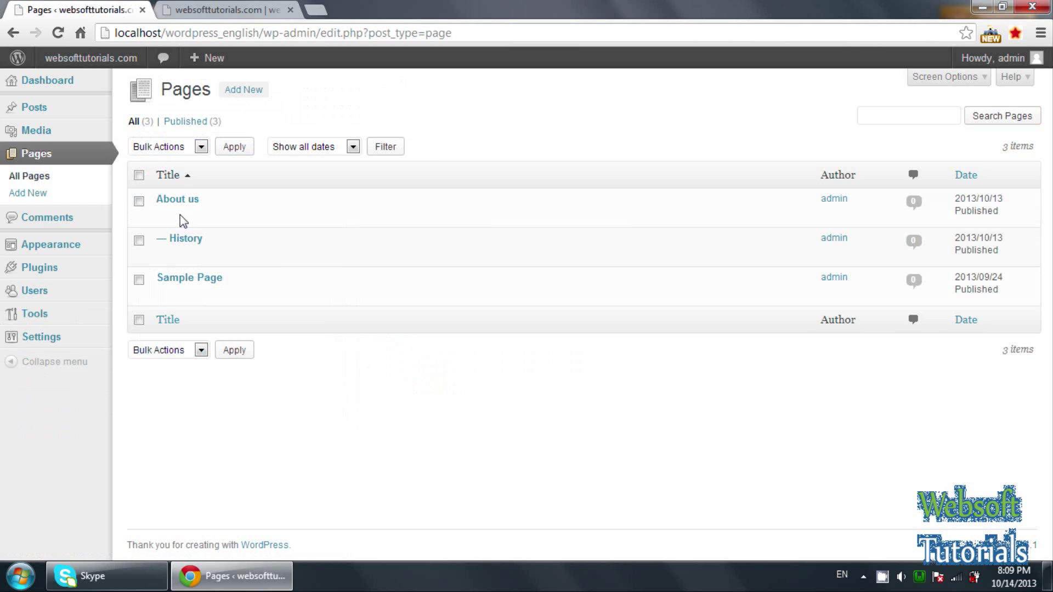
mouse_move(183, 255)
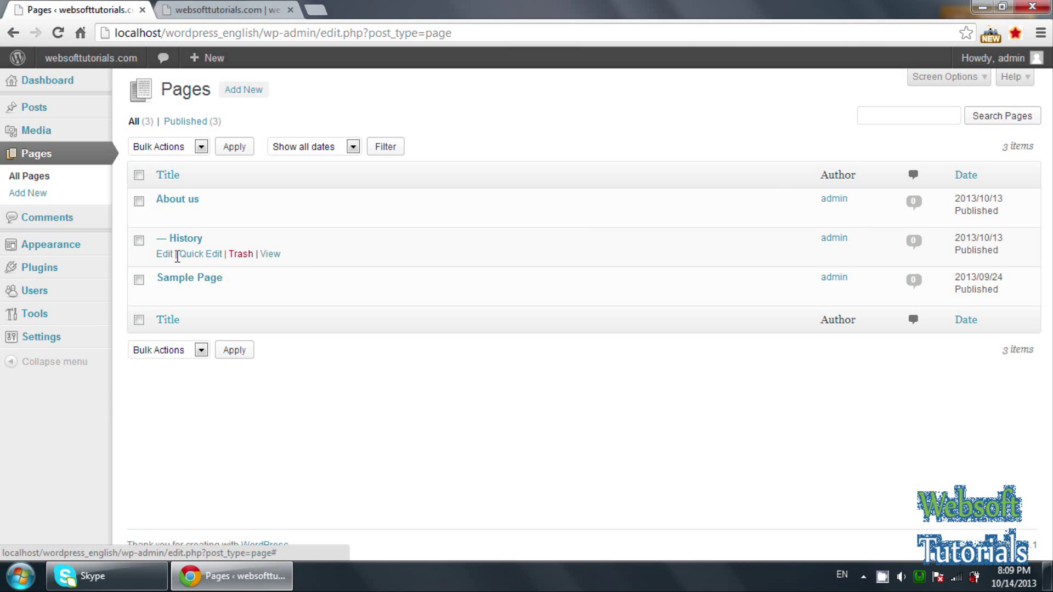
mouse_move(181, 211)
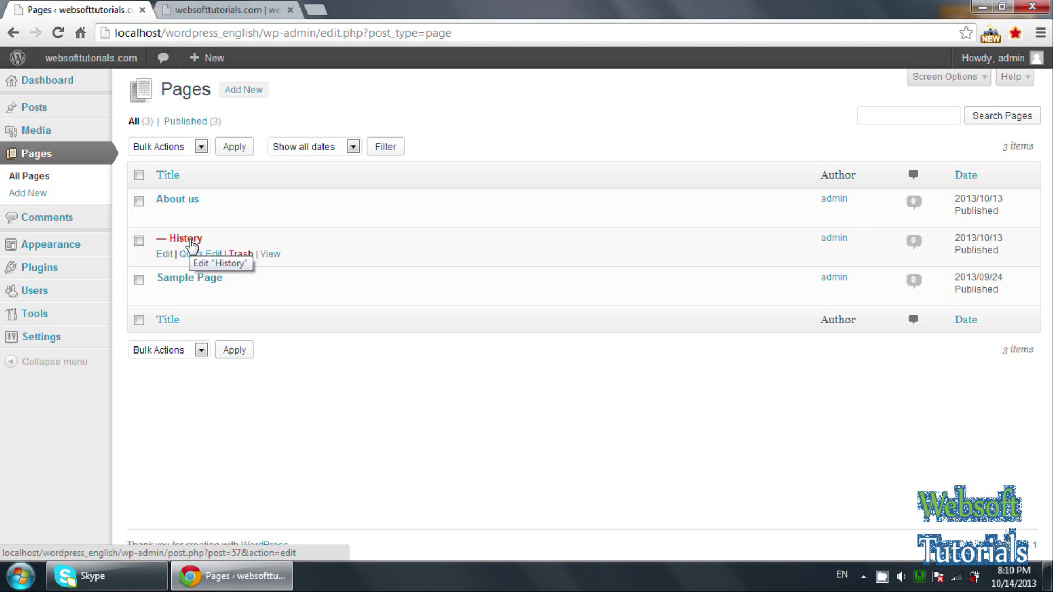
left_click(239, 255)
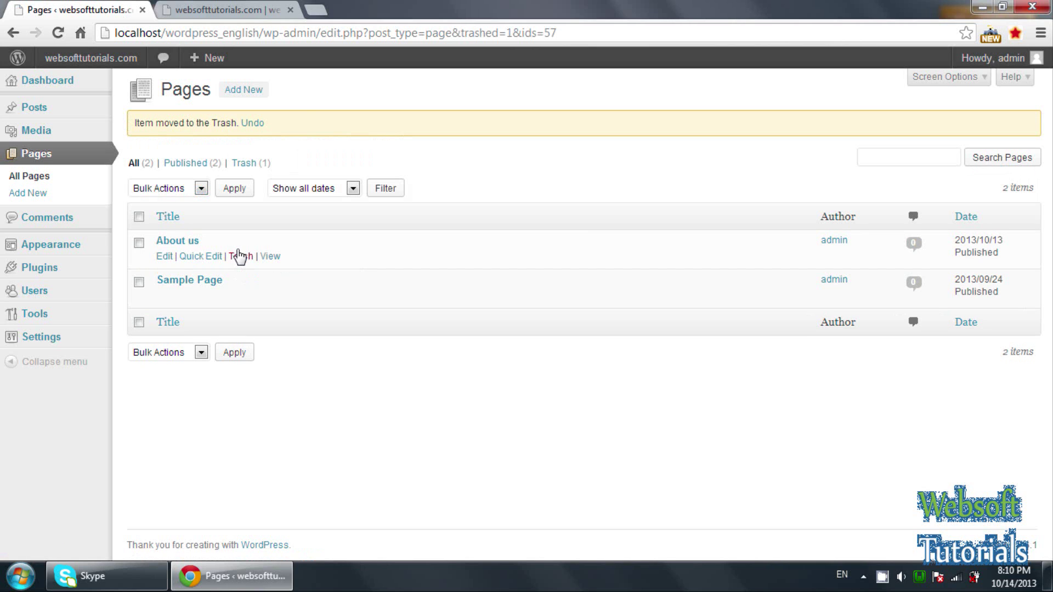
Publish a new page titled Home with comments and trackbacks turned off
left_click(242, 98)
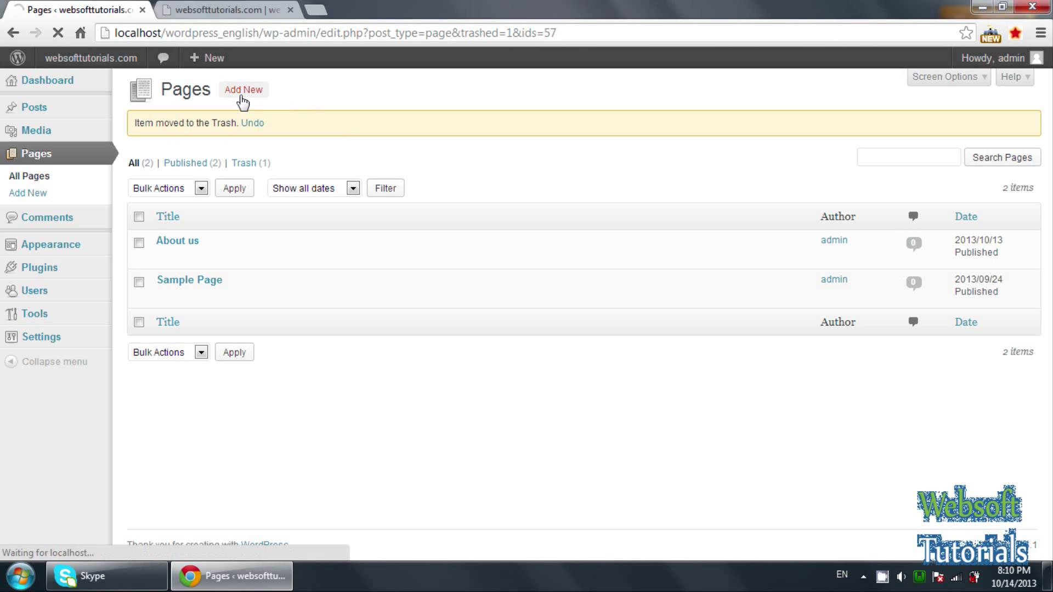
type("Home")
key("BackSpace")
type("me")
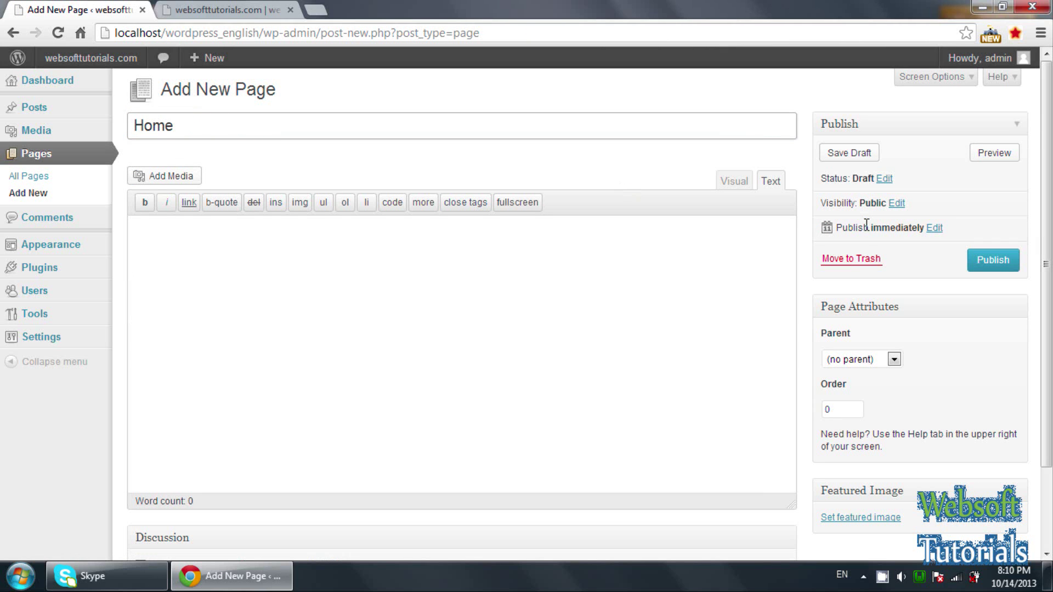
scroll(722, 378, "down", 2)
left_click(141, 466)
left_click(140, 479)
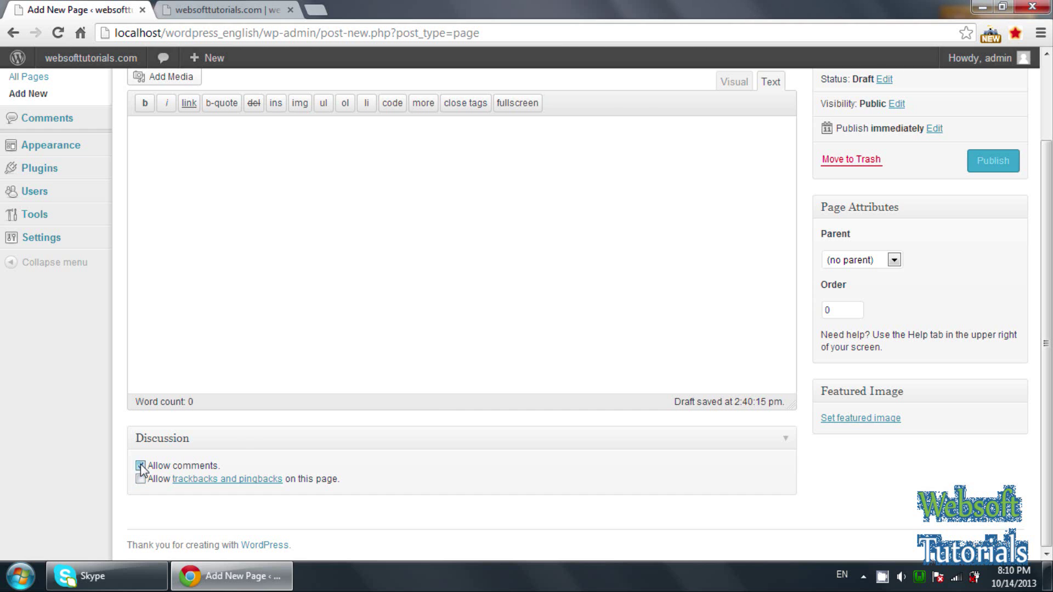
scroll(658, 302, "up", 2)
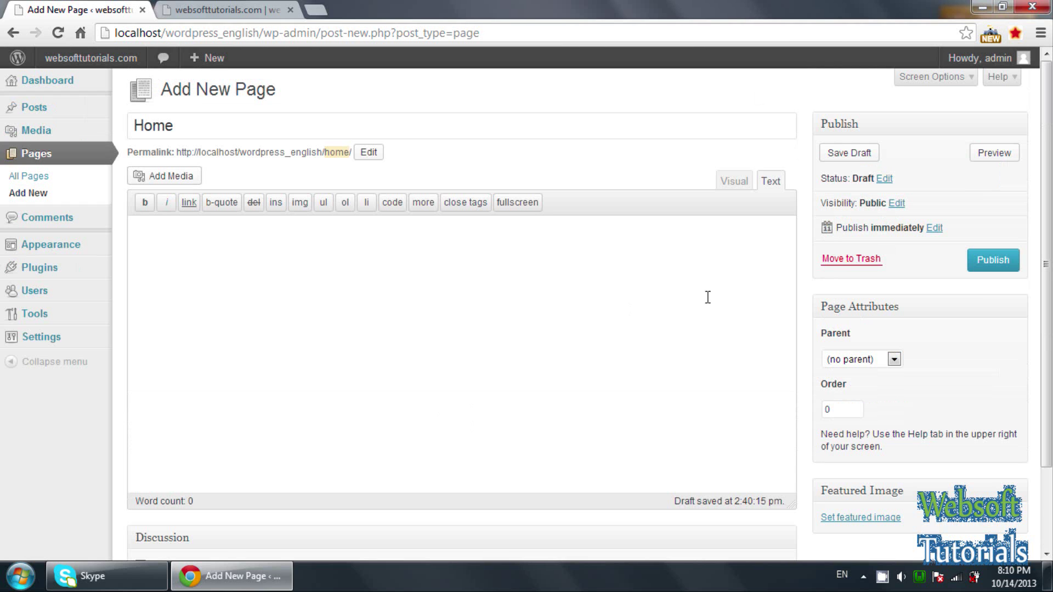
left_click(1010, 263)
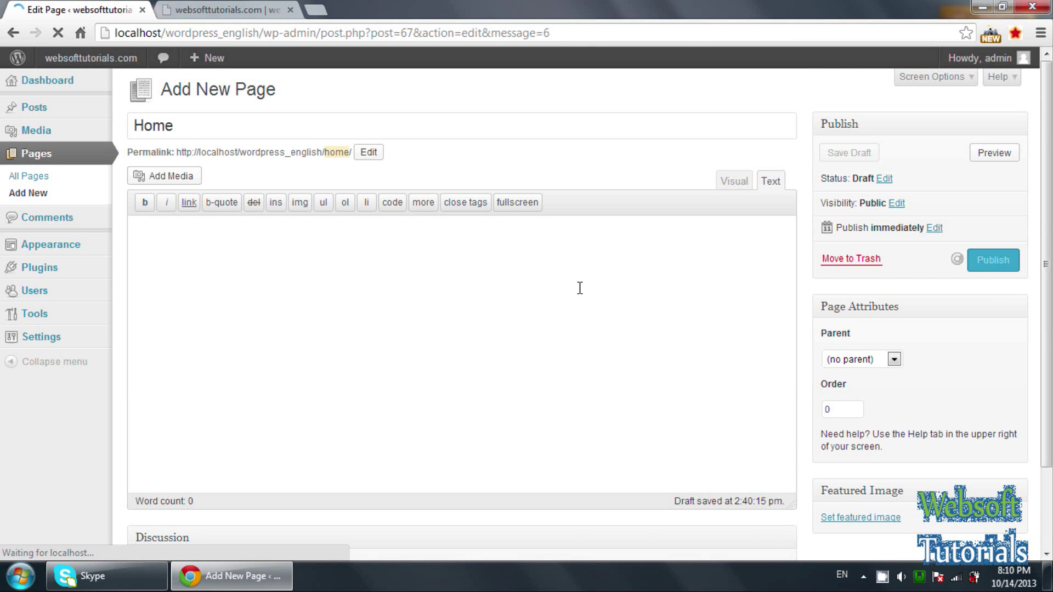
Add a new page titled Services without a parent and publish it
left_click(277, 93)
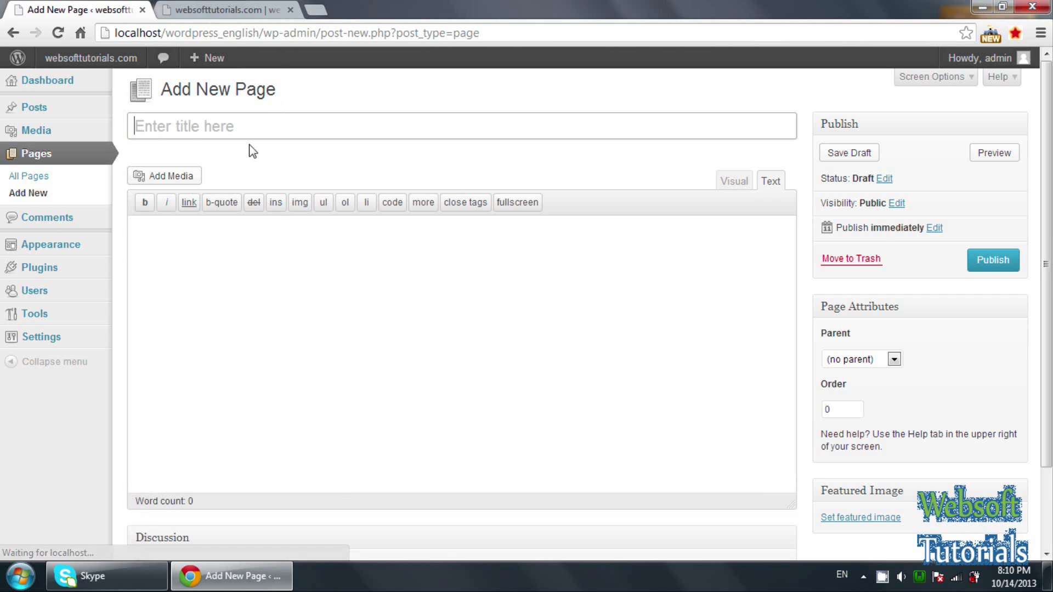
type("Services")
left_click(972, 264)
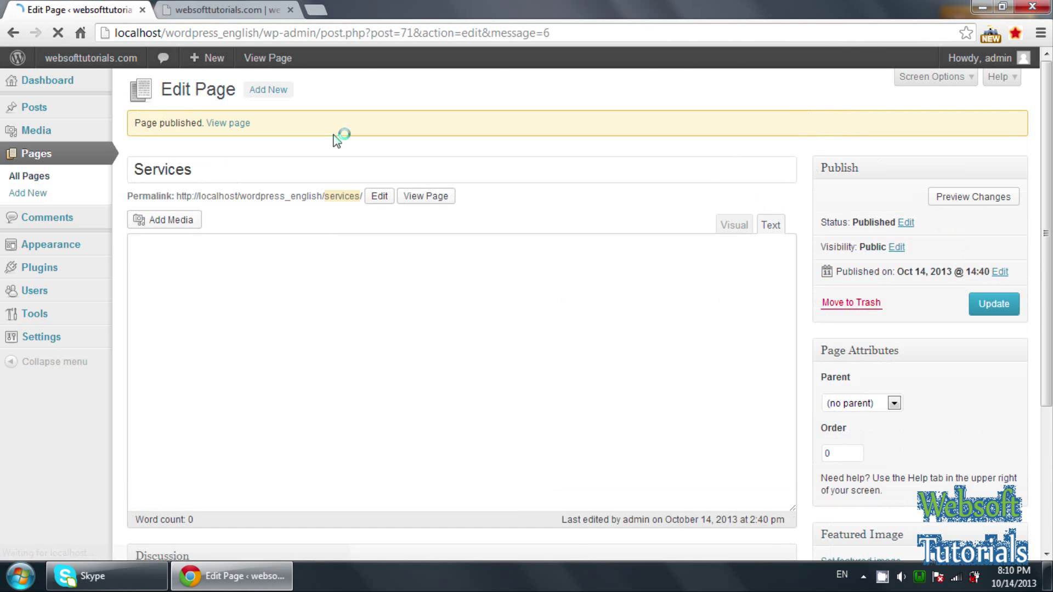
Add a new page titled Contact us without a parent and publish it
left_click(266, 89)
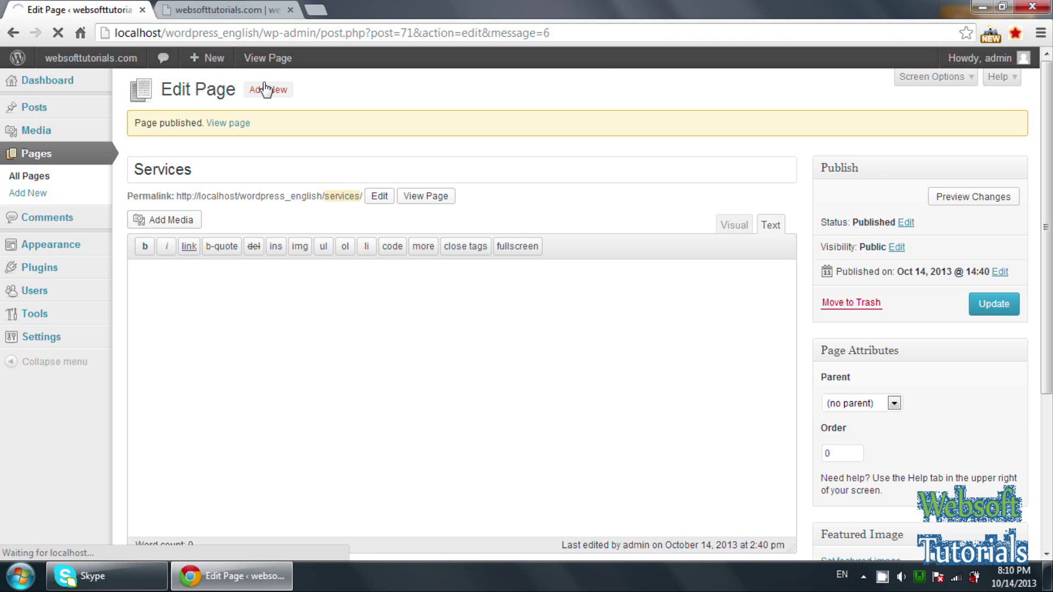
type("Contact us")
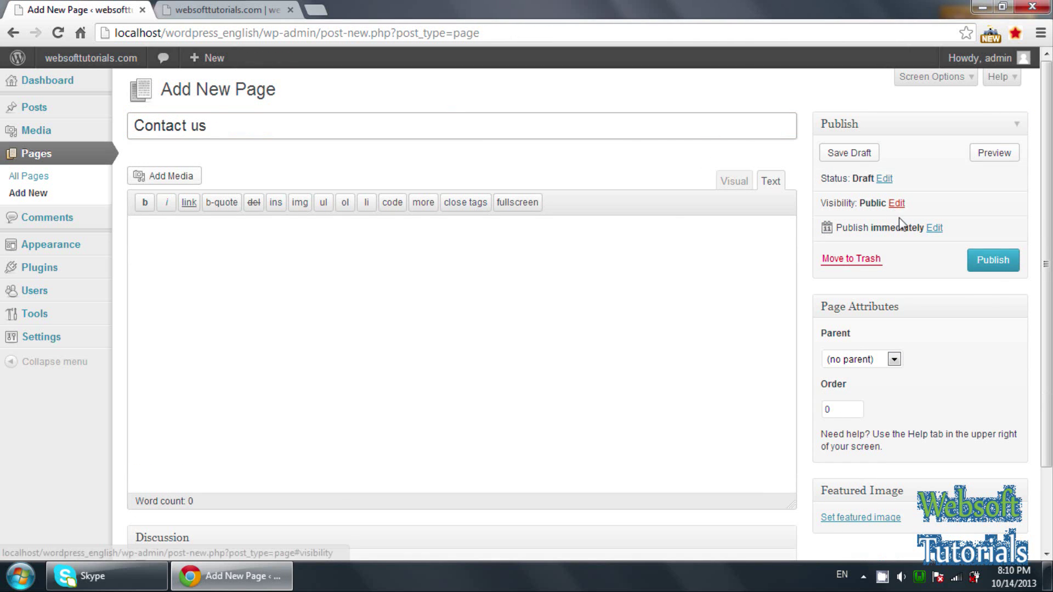
left_click(993, 260)
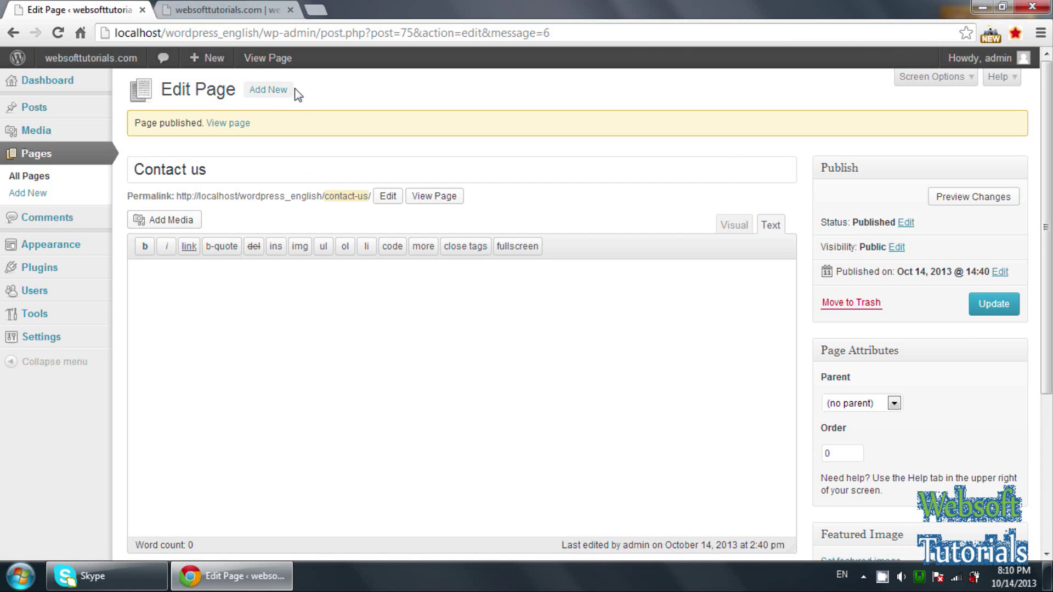
Add a new page titled Web Designing without a parent and publish it
left_click(289, 90)
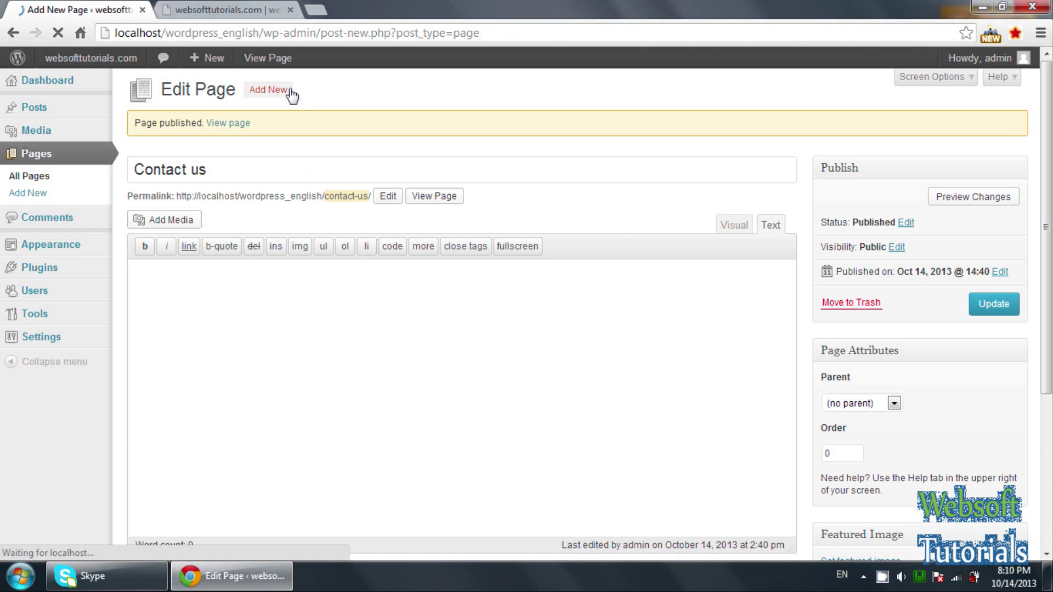
type("Web Designing")
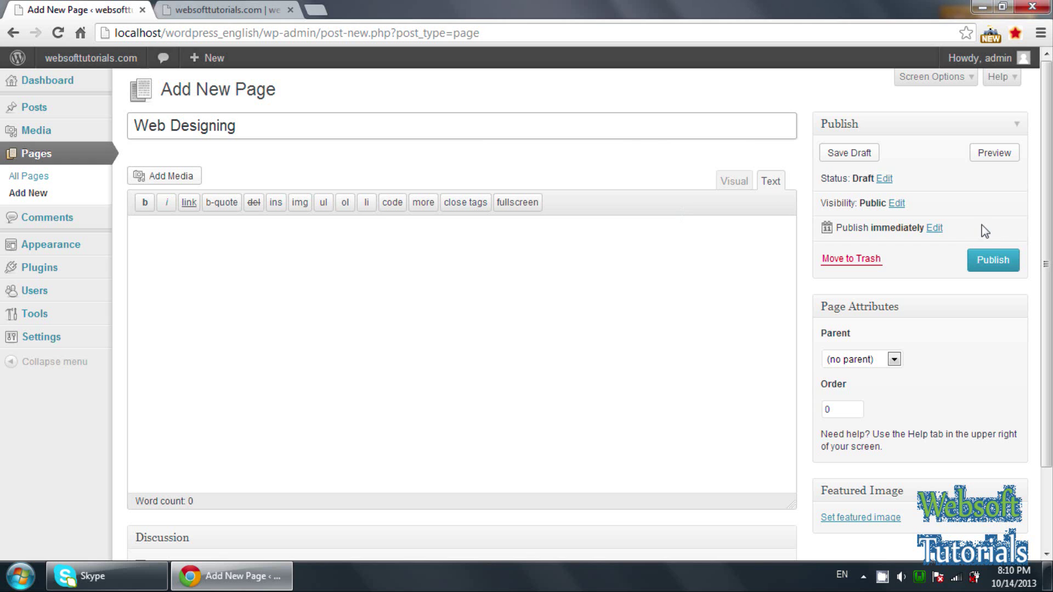
left_click(993, 260)
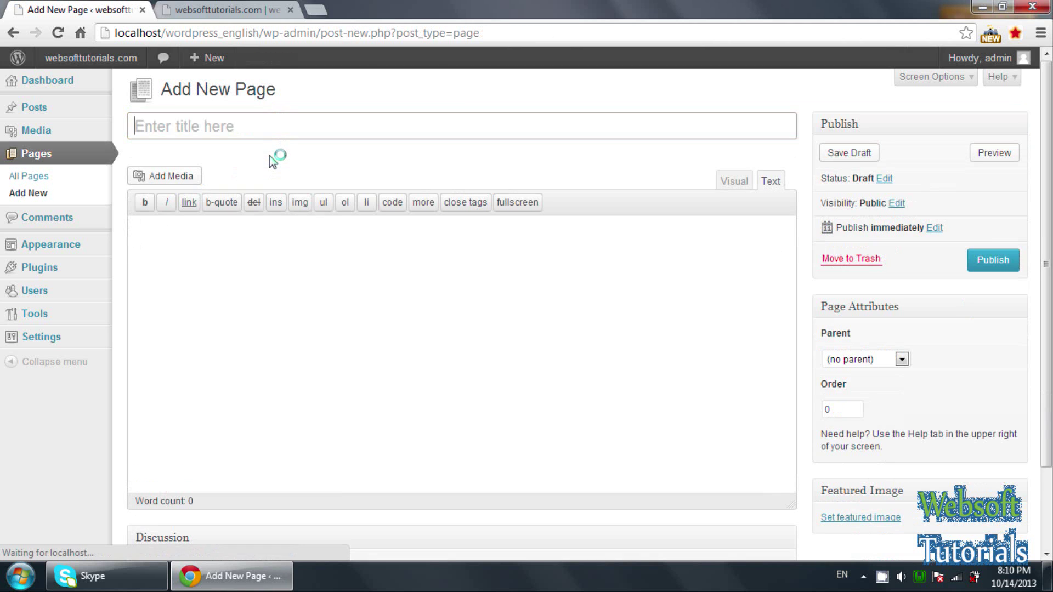
Title another new page SEO and publish it without a parent
type("Web")
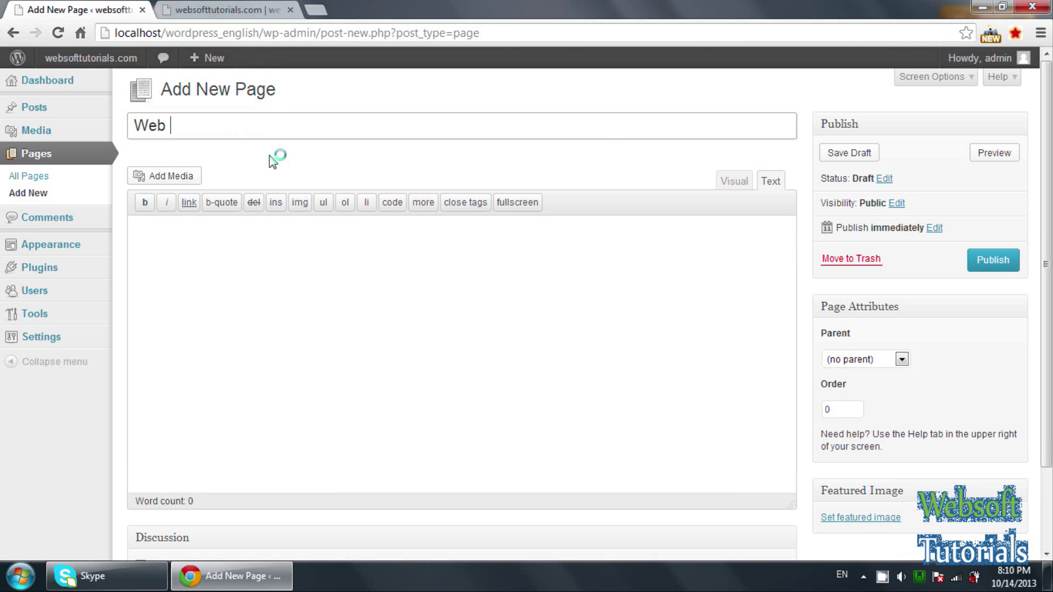
key("BackSpace")
key("BackSpace")
key("BackSpace")
type("SEO")
left_click(990, 260)
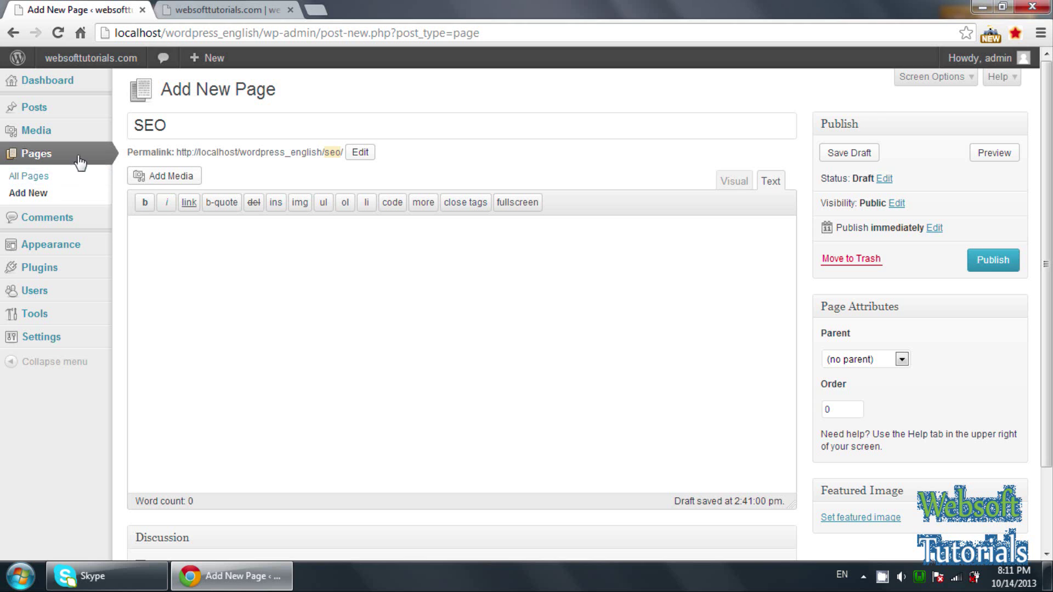
left_click(990, 269)
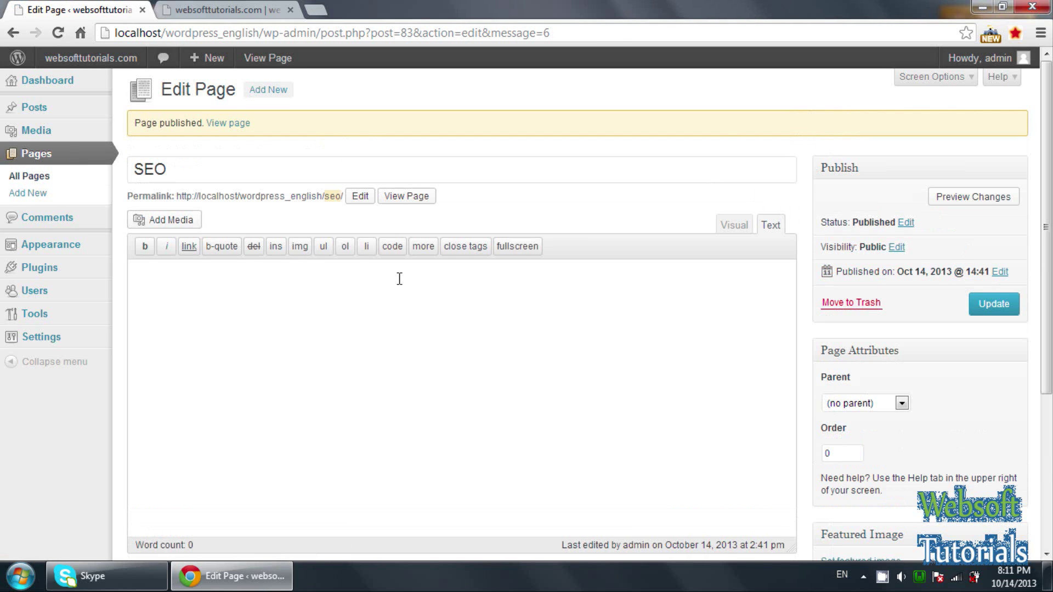
Move the Sample Page to the trash from the list of all pages
left_click(59, 175)
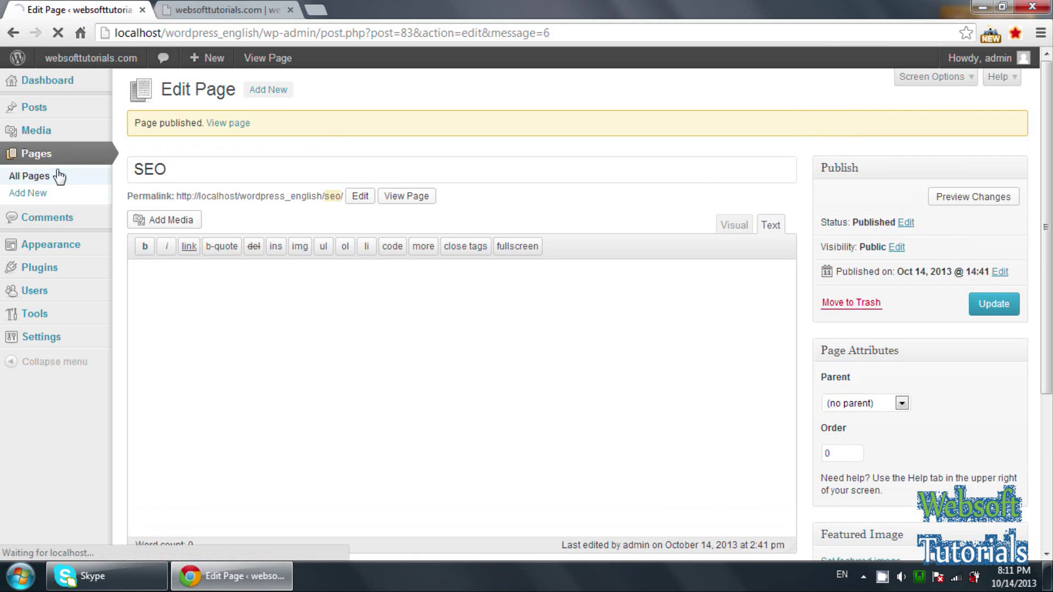
mouse_move(230, 294)
mouse_move(196, 219)
mouse_move(168, 339)
left_click(241, 333)
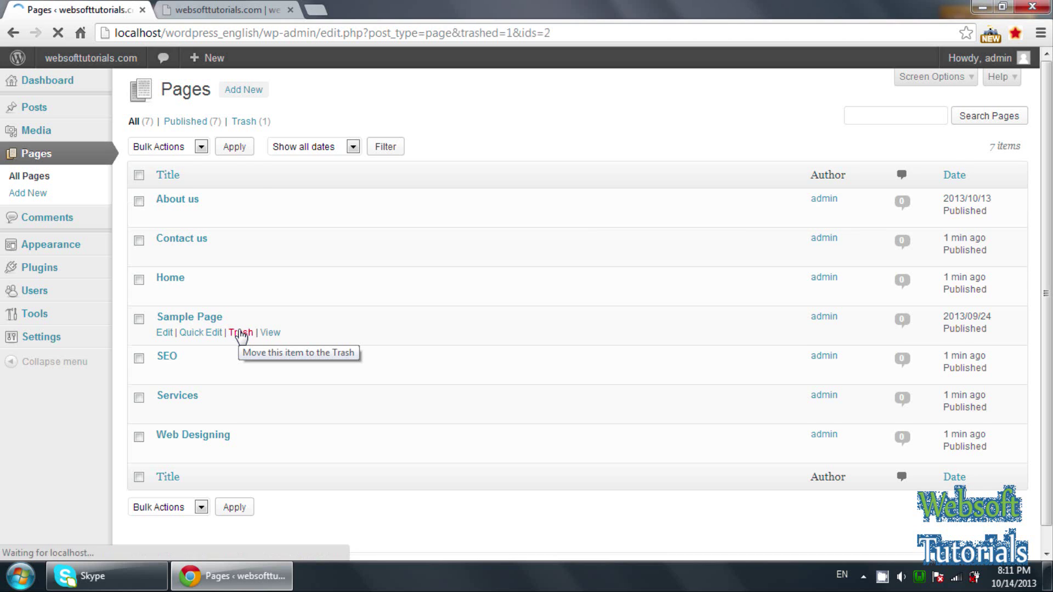
Open the menu editor to edit headermenu
mouse_move(170, 260)
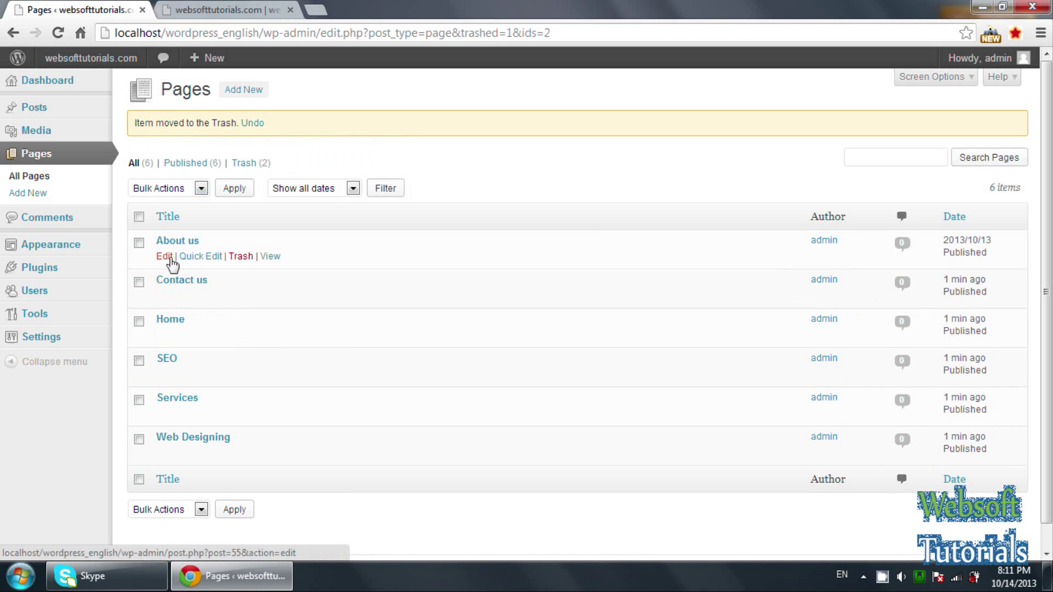
mouse_move(164, 330)
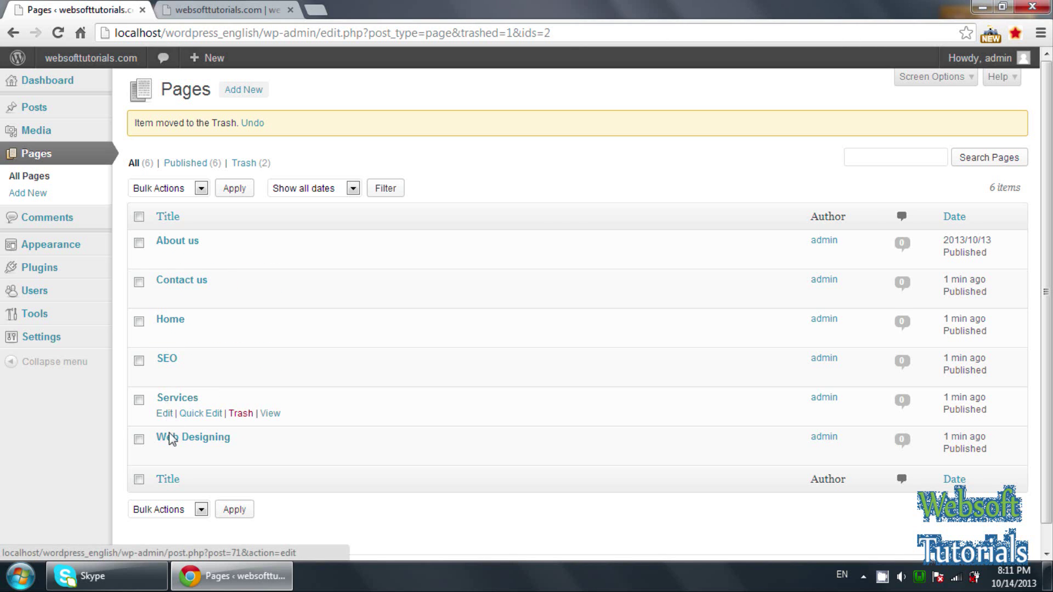
mouse_move(69, 245)
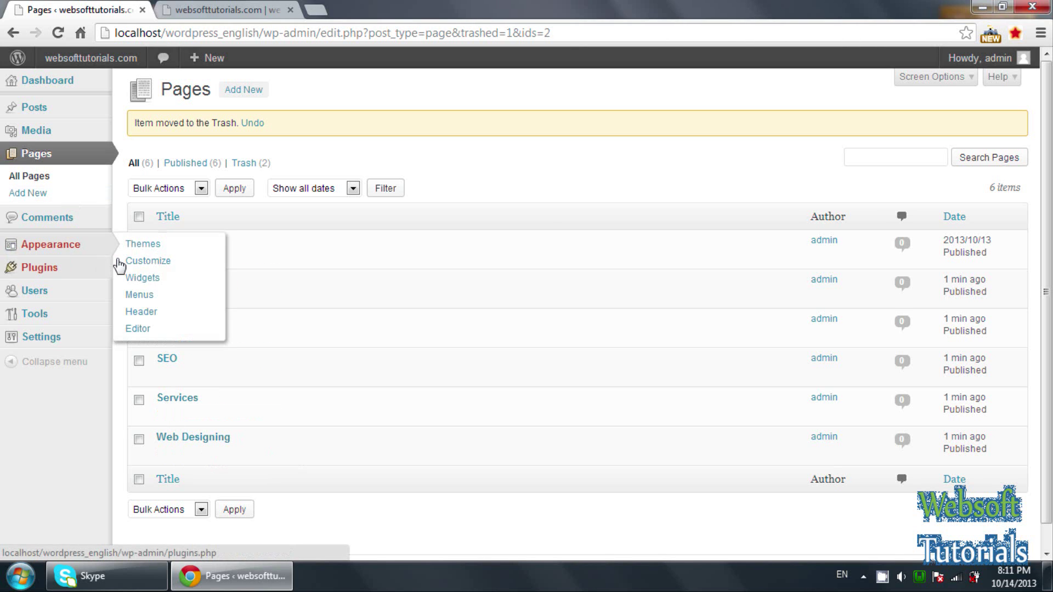
left_click(141, 295)
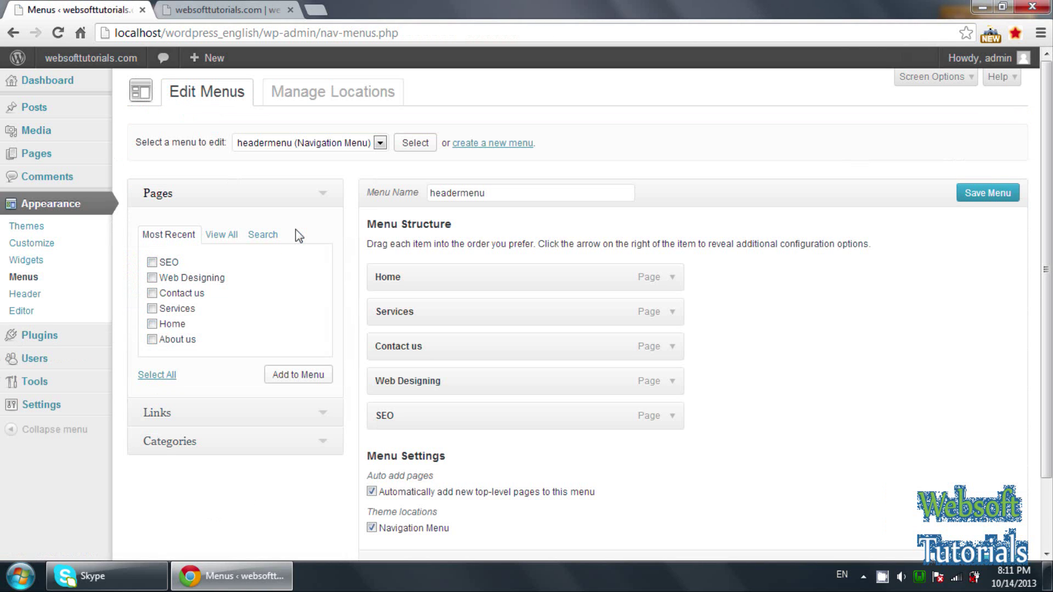
Examine the recent, full and search views of the pages, plus the links and categories offered as menu items
left_click(220, 235)
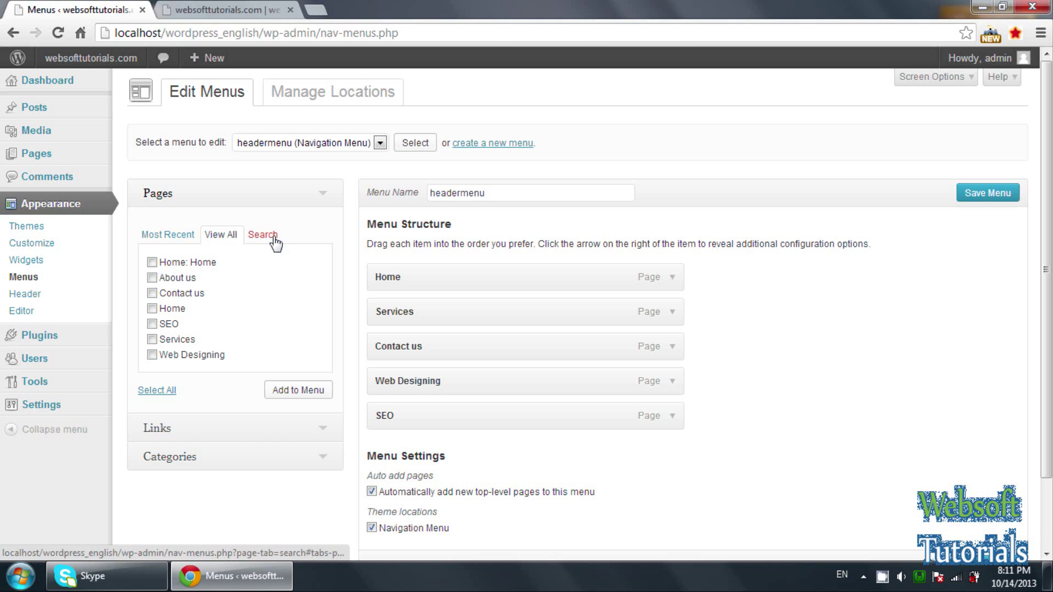
left_click(274, 238)
left_click(152, 236)
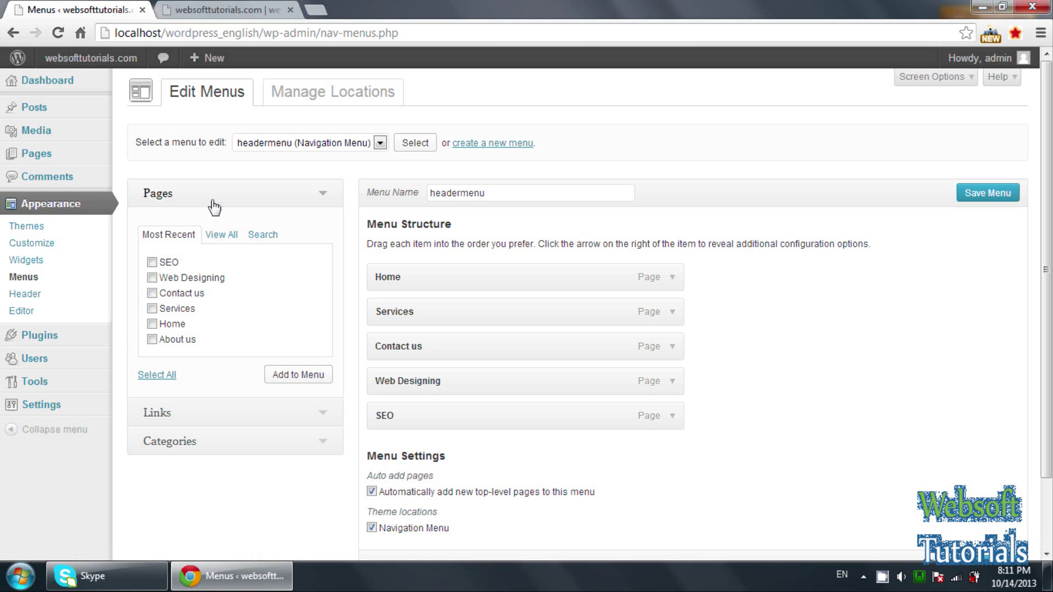
left_click(214, 202)
left_click(213, 206)
left_click(211, 416)
left_click(222, 361)
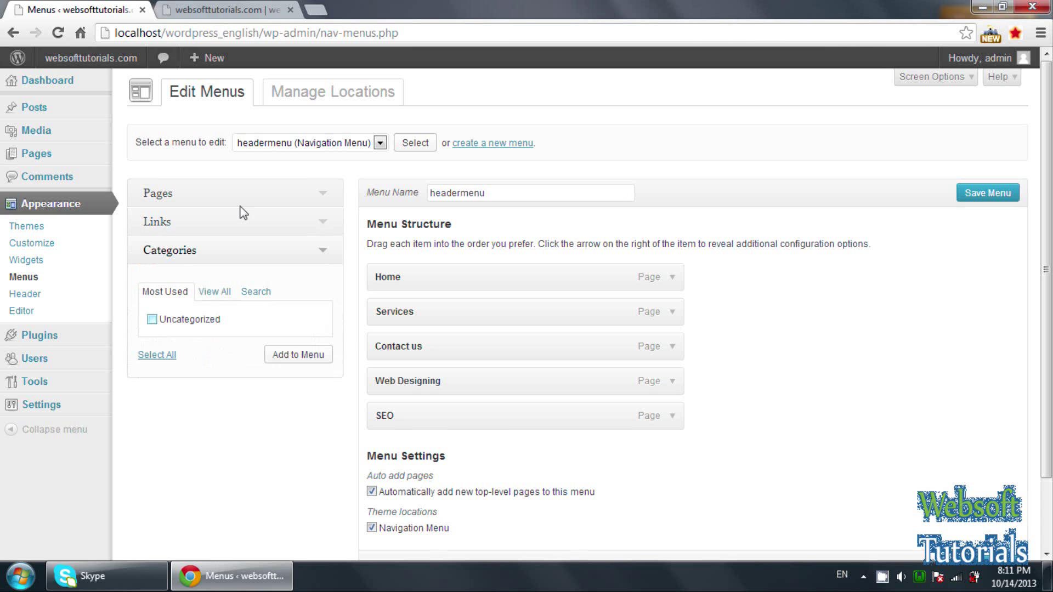
left_click(250, 202)
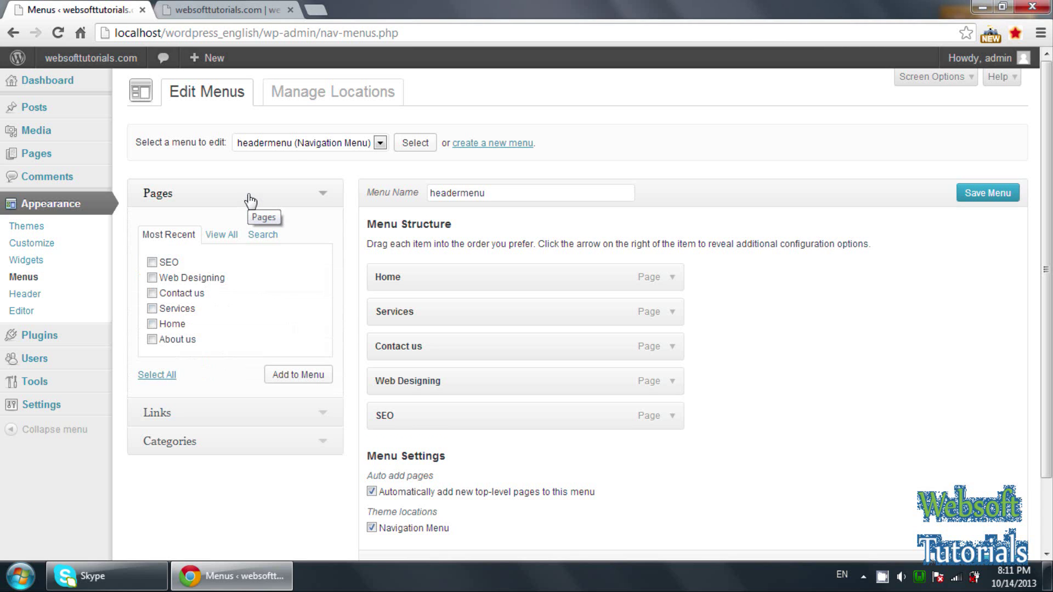
Remove the Home, Services, Contact us, Web Designing and SEO items from headermenu
left_click(672, 277)
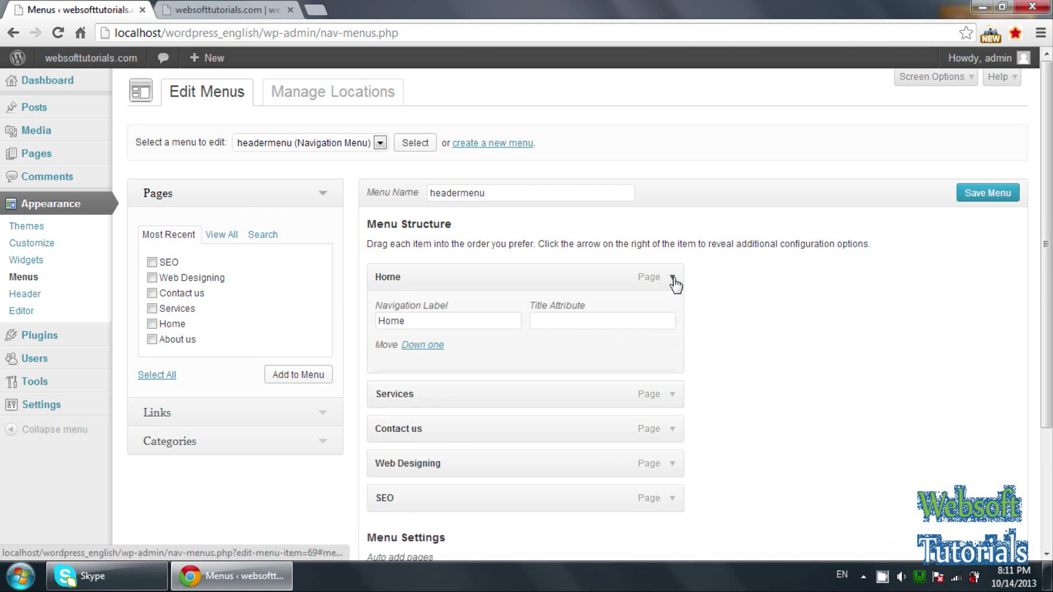
left_click(394, 409)
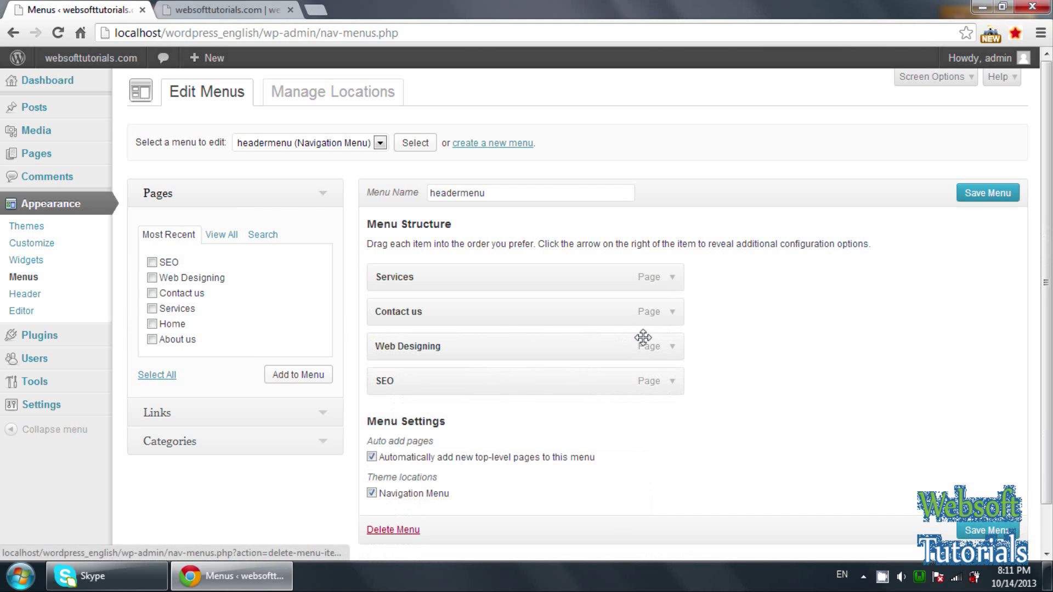
left_click(675, 277)
left_click(394, 409)
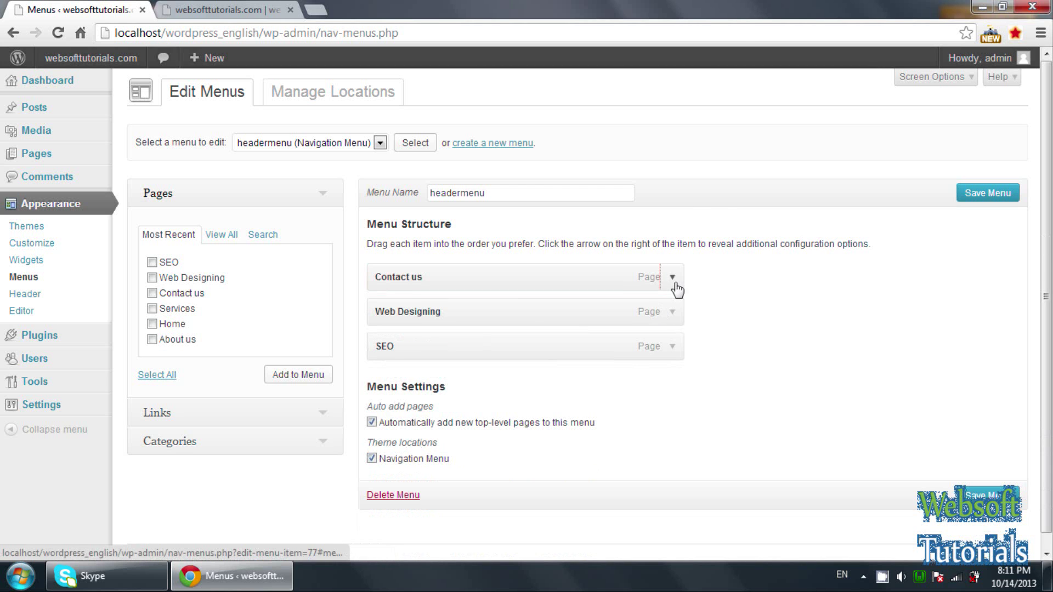
left_click(673, 277)
left_click(382, 411)
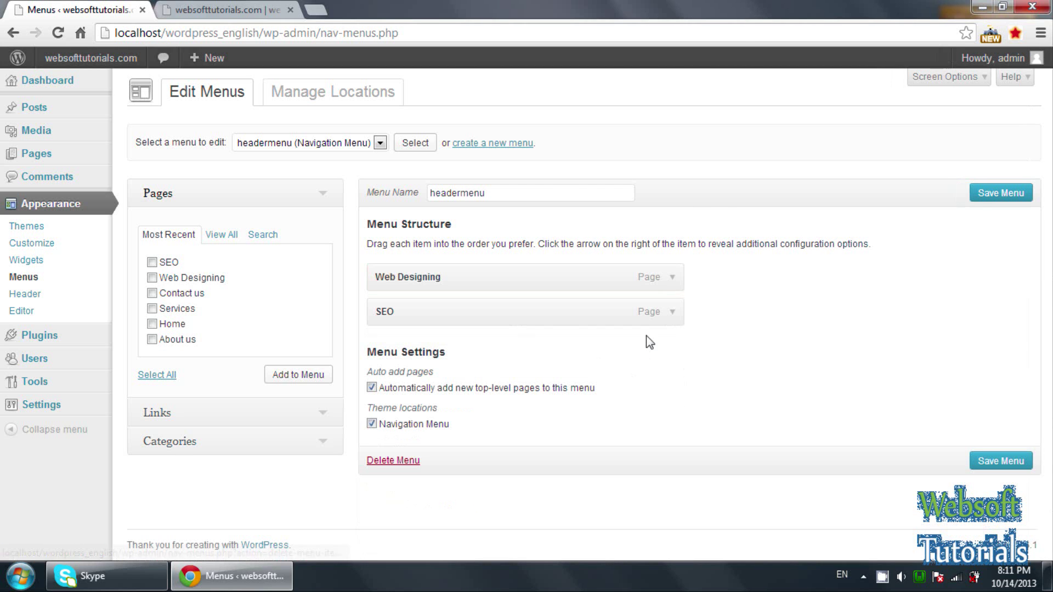
left_click(673, 277)
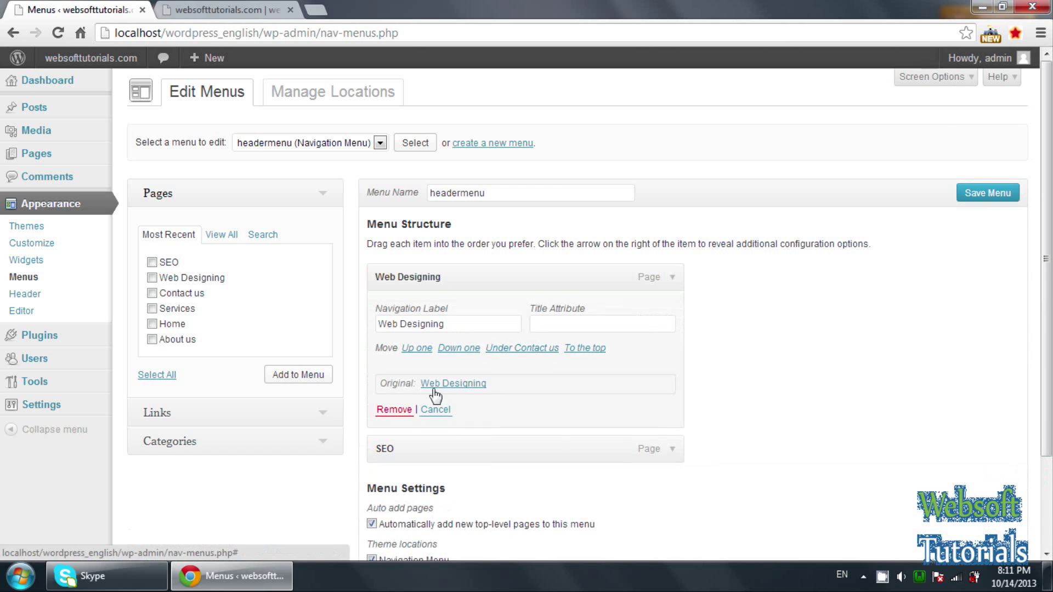
left_click(394, 409)
left_click(673, 279)
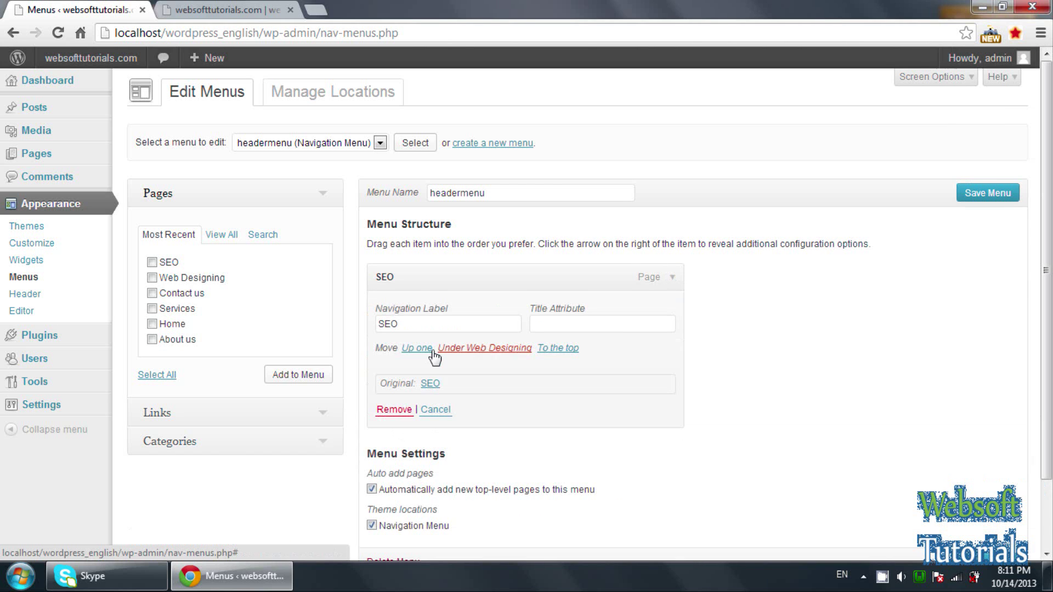
left_click(394, 411)
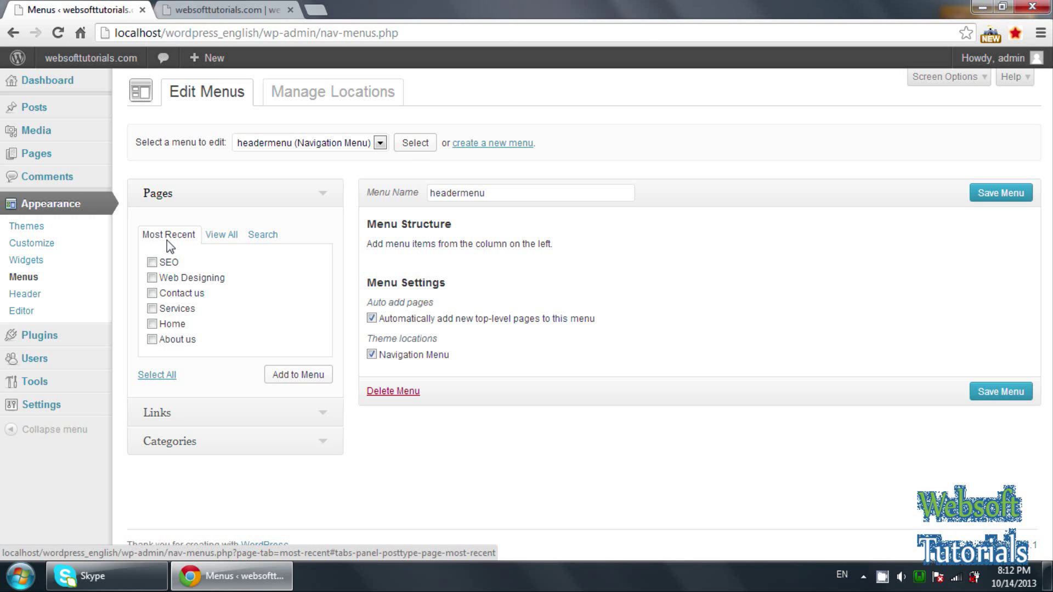
Add the "Home: Home" entry from the full page list to headermenu
left_click(228, 237)
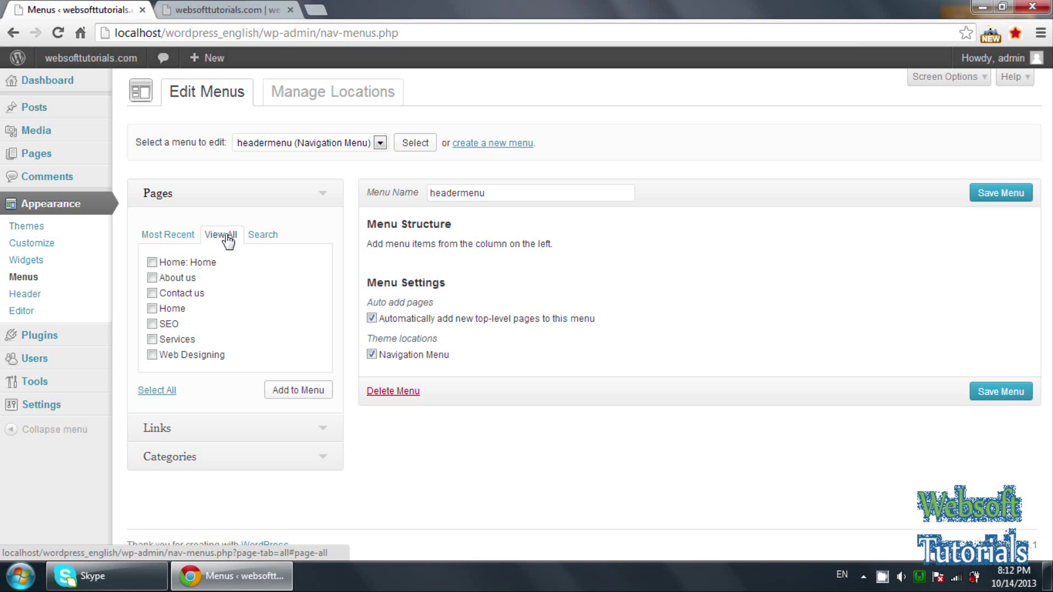
left_click(277, 238)
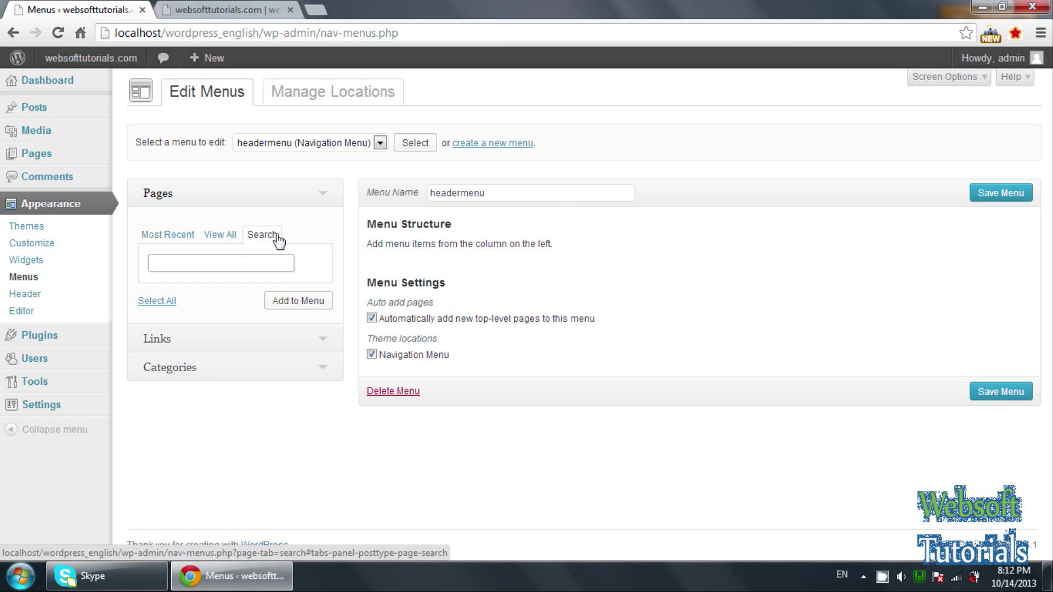
left_click(228, 236)
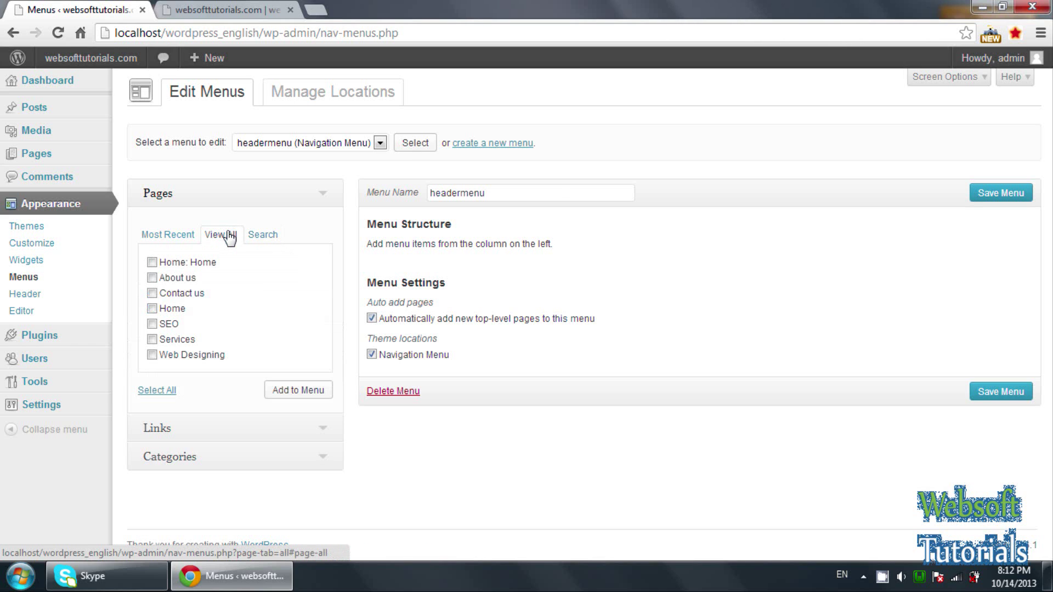
left_click(153, 264)
left_click(280, 393)
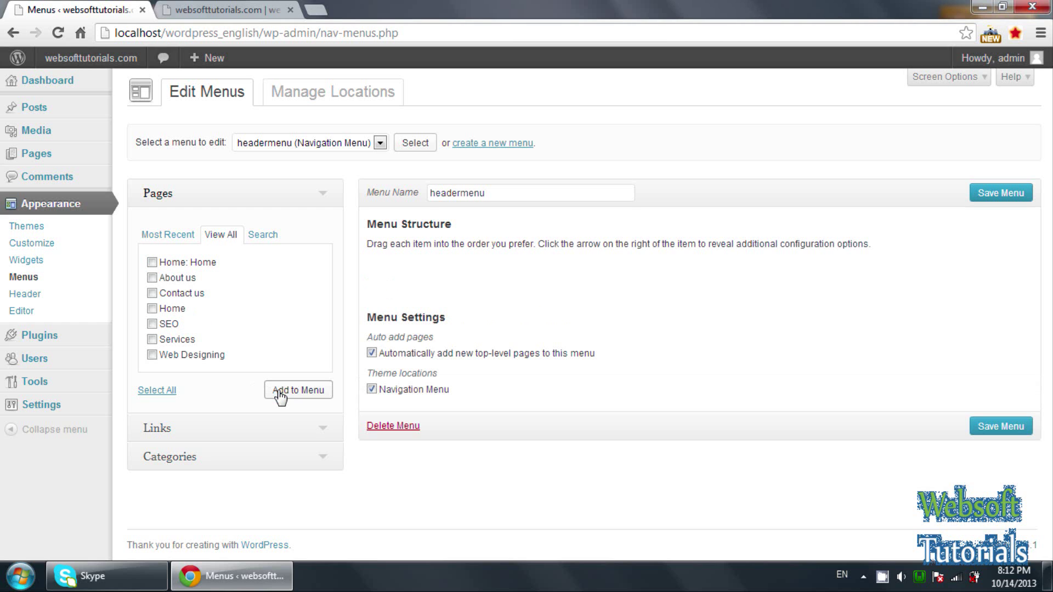
Add the About us, Contact us, SEO, Services and Web Designing pages to headermenu
left_click(153, 279)
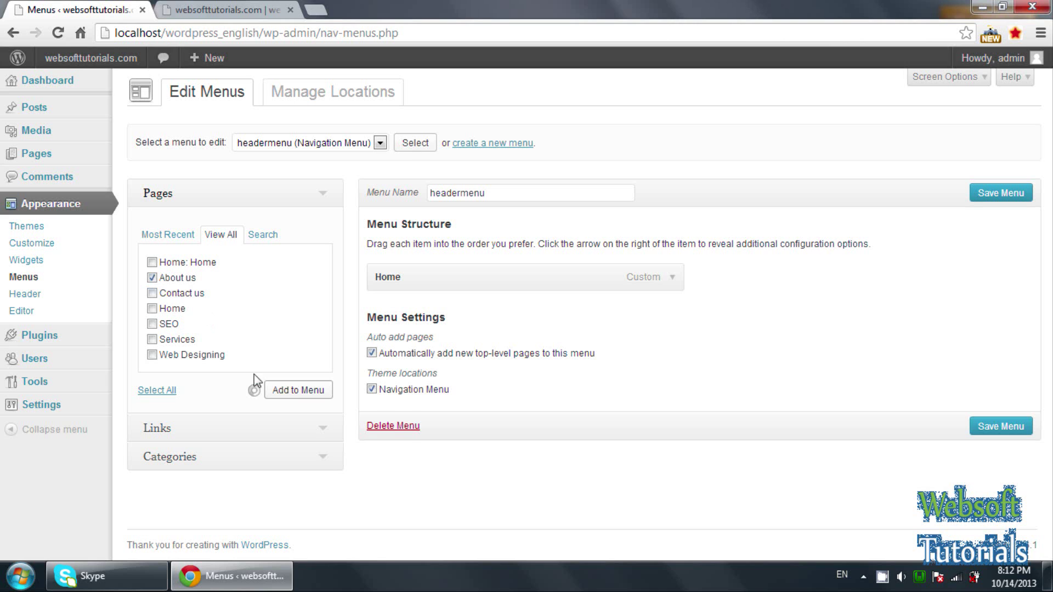
left_click(152, 293)
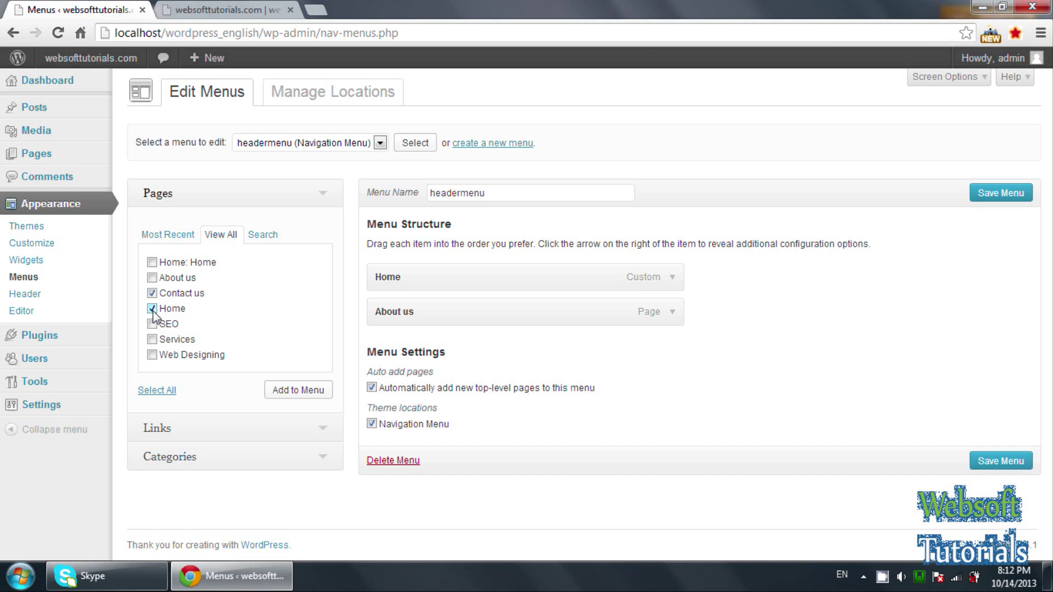
left_click(152, 339)
left_click(152, 355)
left_click(311, 394)
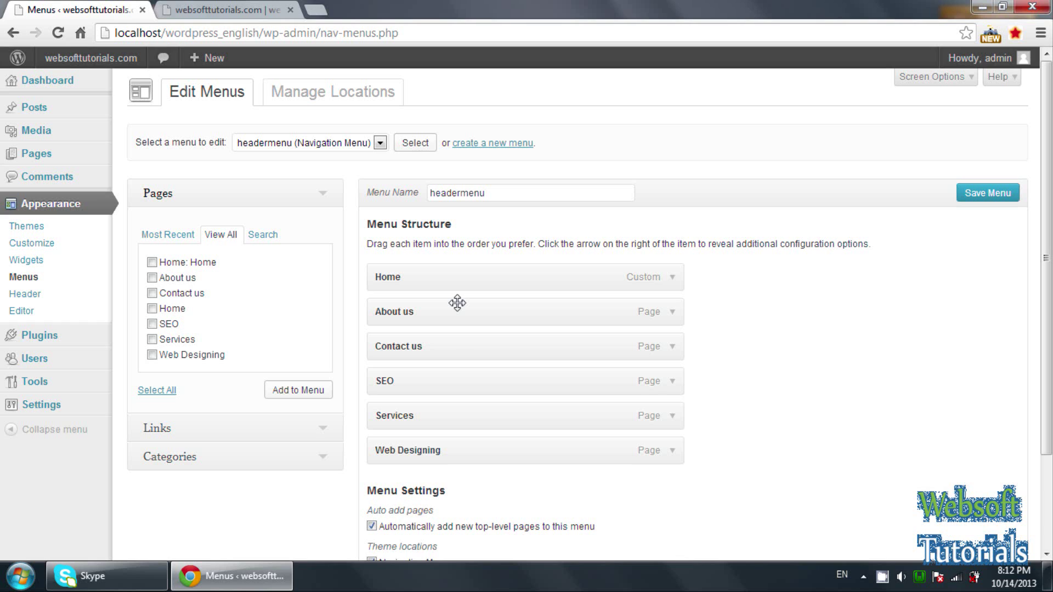
Reorder headermenu with Contact us last and Services directly above SEO, and save the menu
left_click_drag(446, 346, 448, 465)
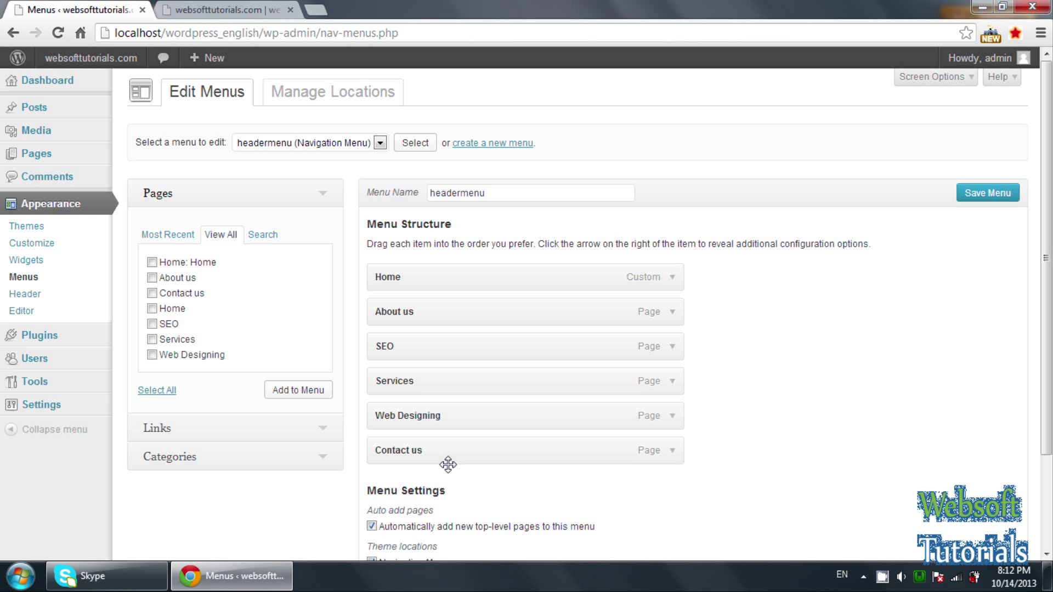
left_click_drag(440, 387, 435, 344)
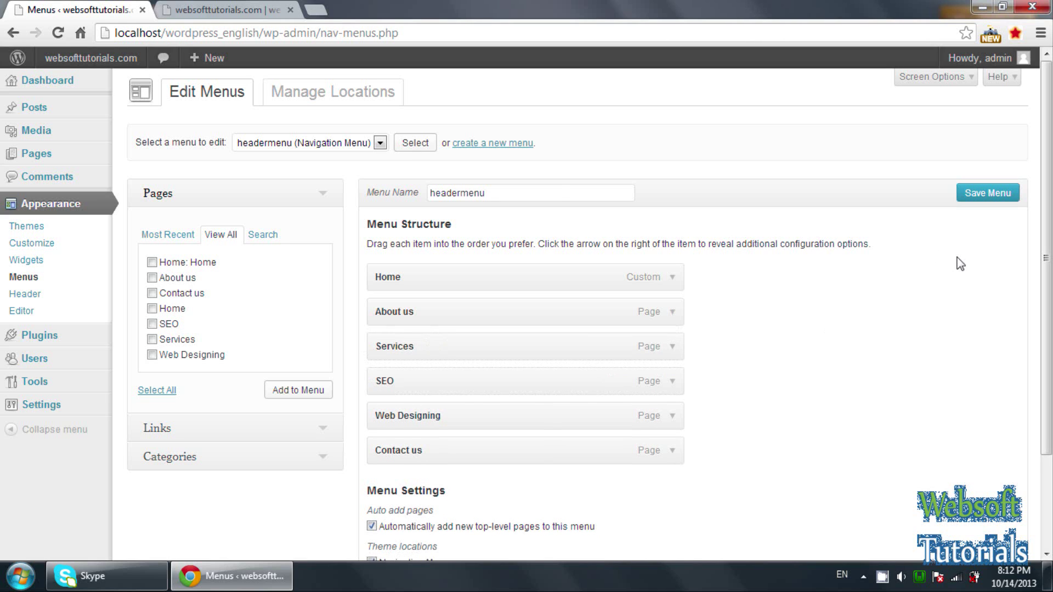
left_click(982, 201)
scroll(876, 285, "down", 2)
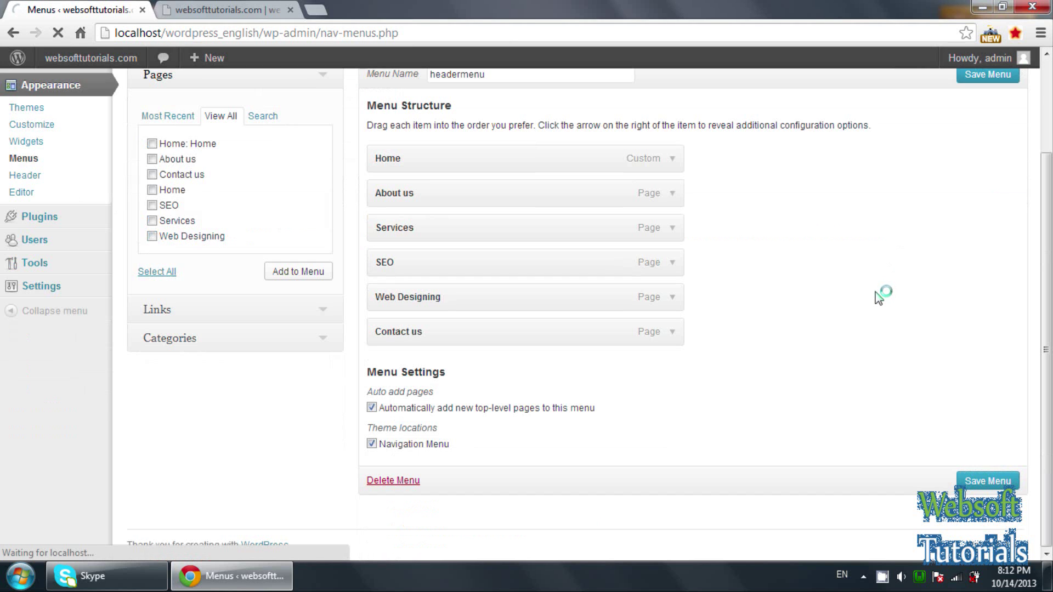
scroll(827, 307, "down", 3)
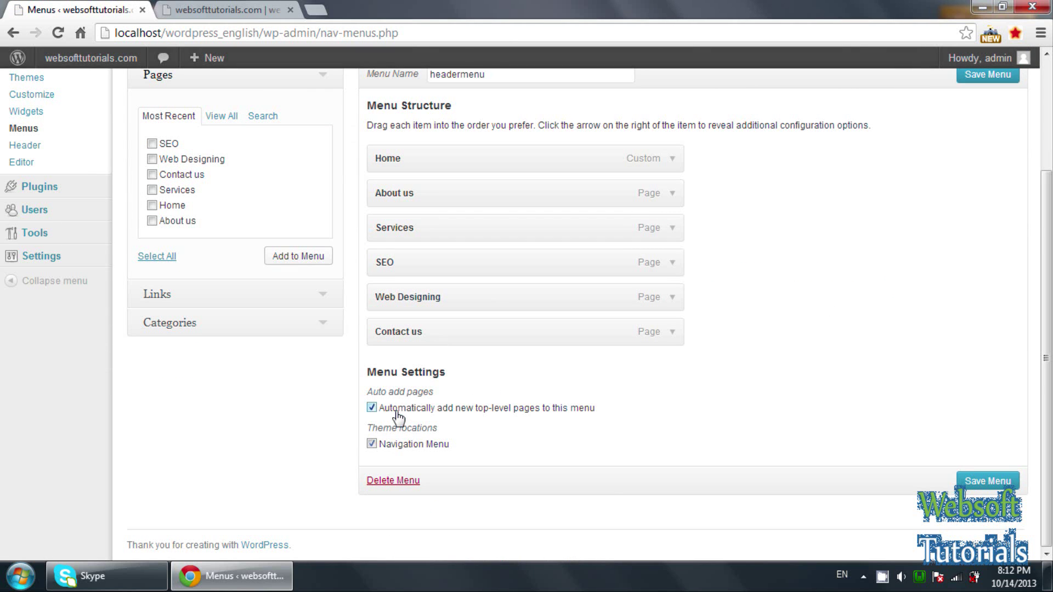
Reload the site's front page in the other browser tab to check the order of its navigation menu
left_click(257, 7)
left_click(264, 33)
key("Return")
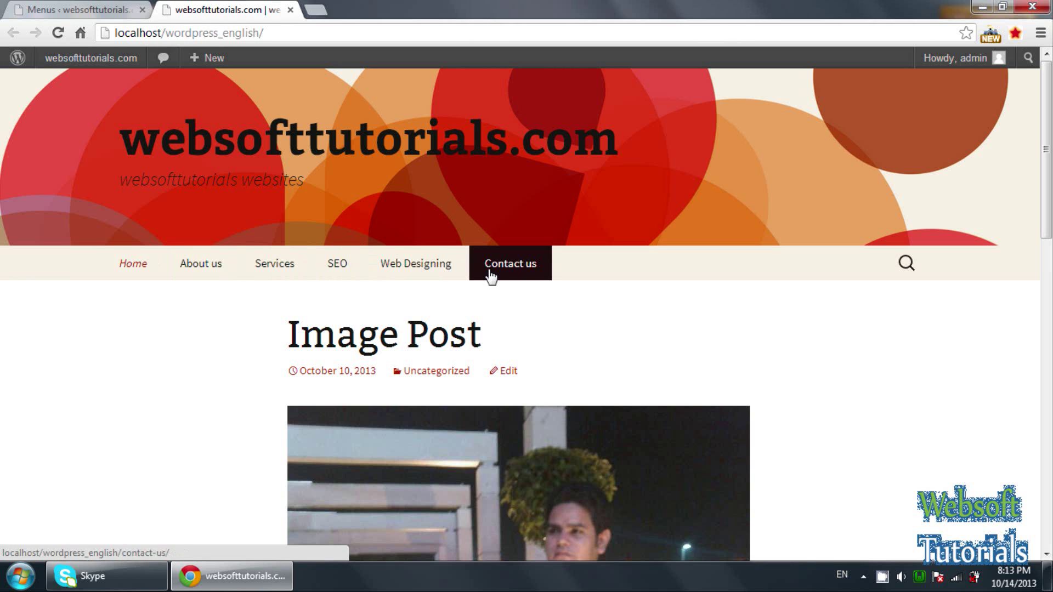
Return to the menu editor, nest SEO and Web Designing as sub items under Services, and save headermenu
left_click(98, 9)
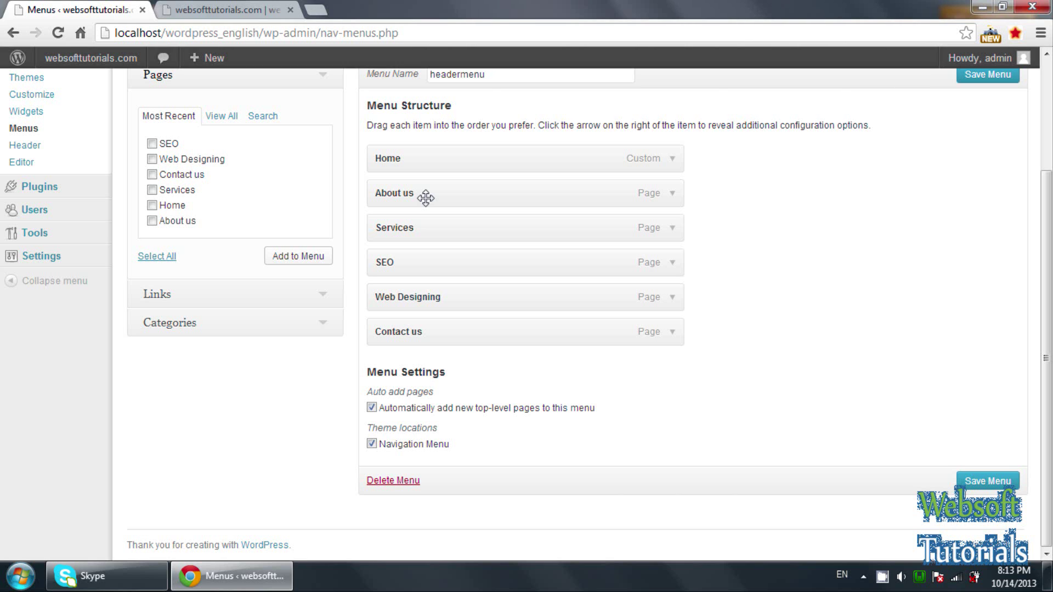
left_click_drag(425, 263, 442, 330)
left_click(381, 267)
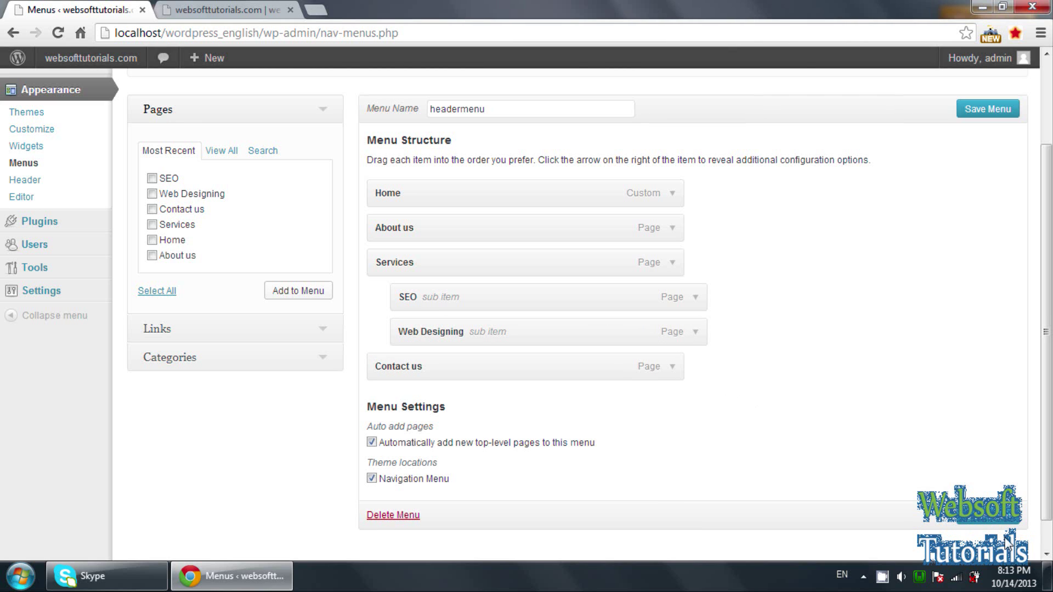
key("Return")
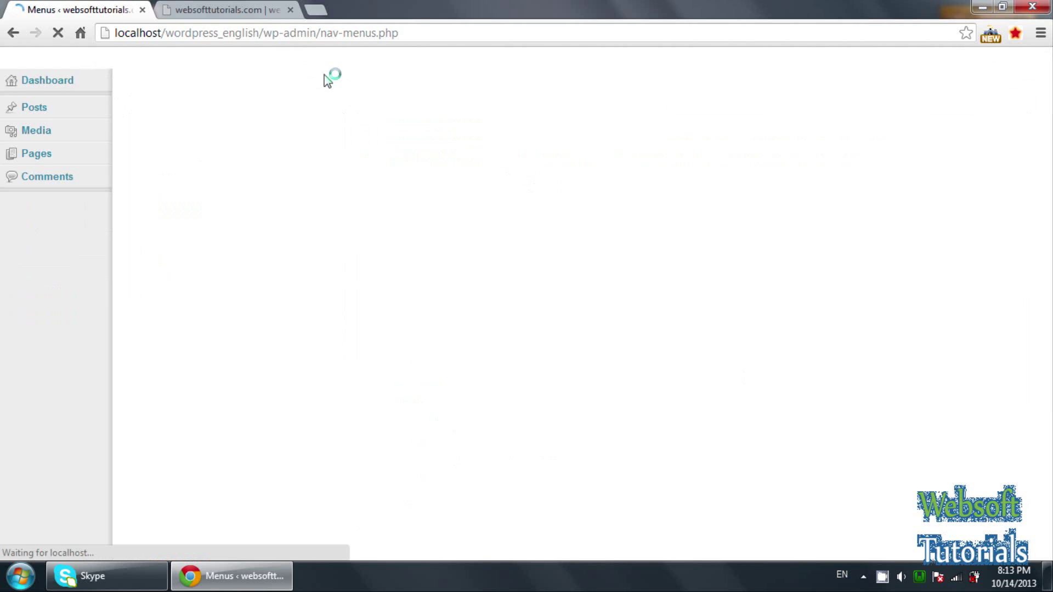
Reload the site's front page and check the submenu under Services
left_click(258, 11)
left_click(254, 32)
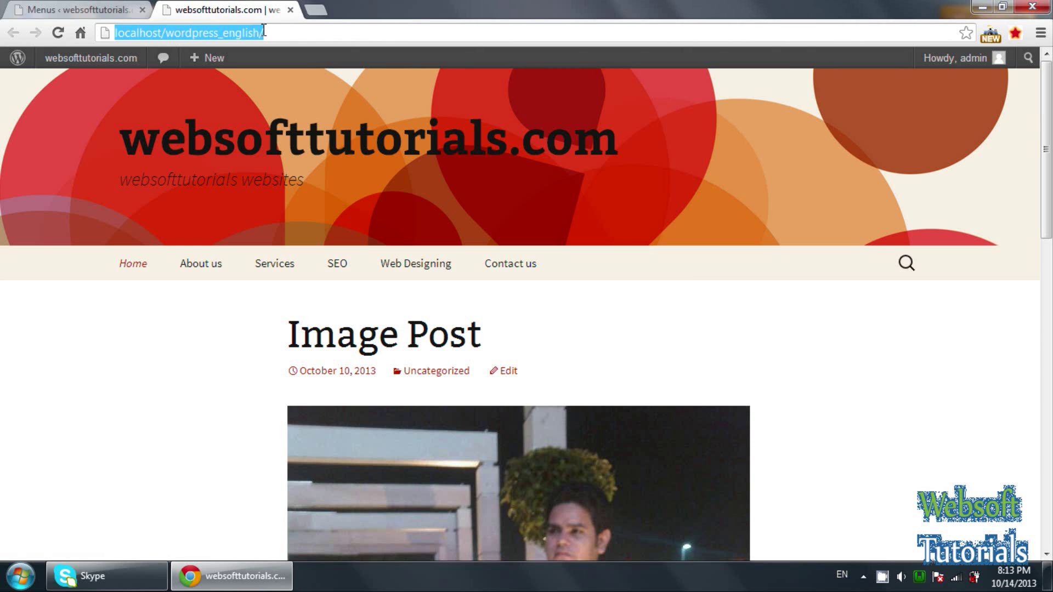
key("Return")
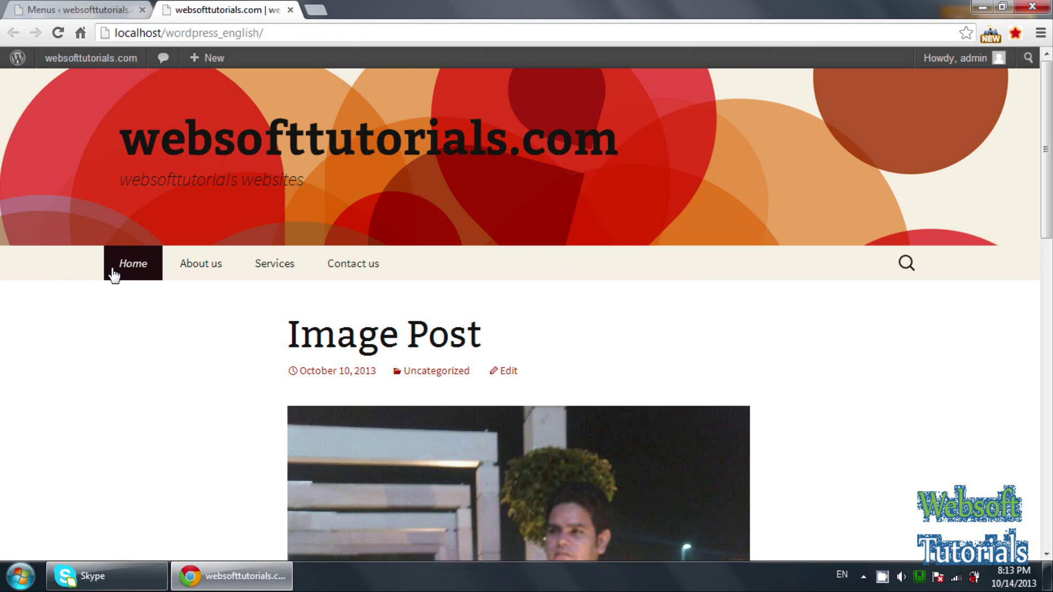
mouse_move(284, 269)
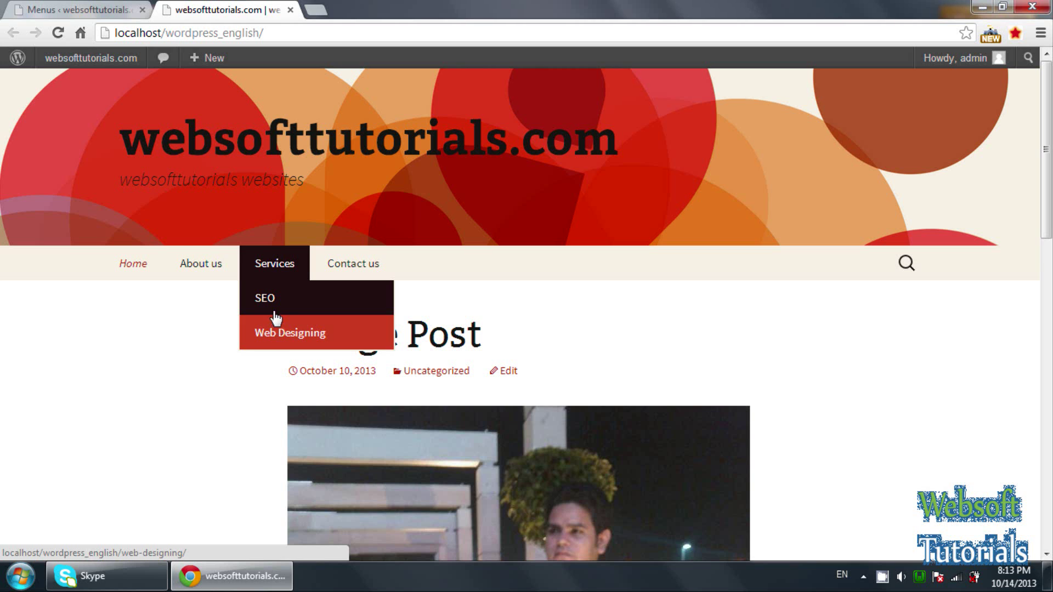
Return to the menu editor and nest Web Designing one level deeper, as a sub item of SEO
key("ctrl+Tab")
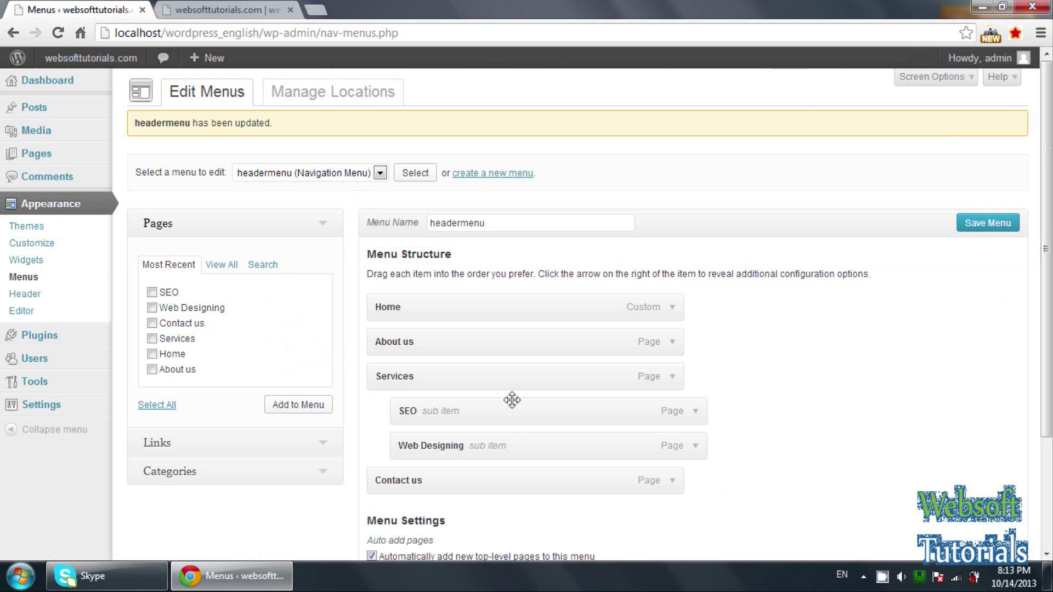
left_click_drag(510, 443, 543, 444)
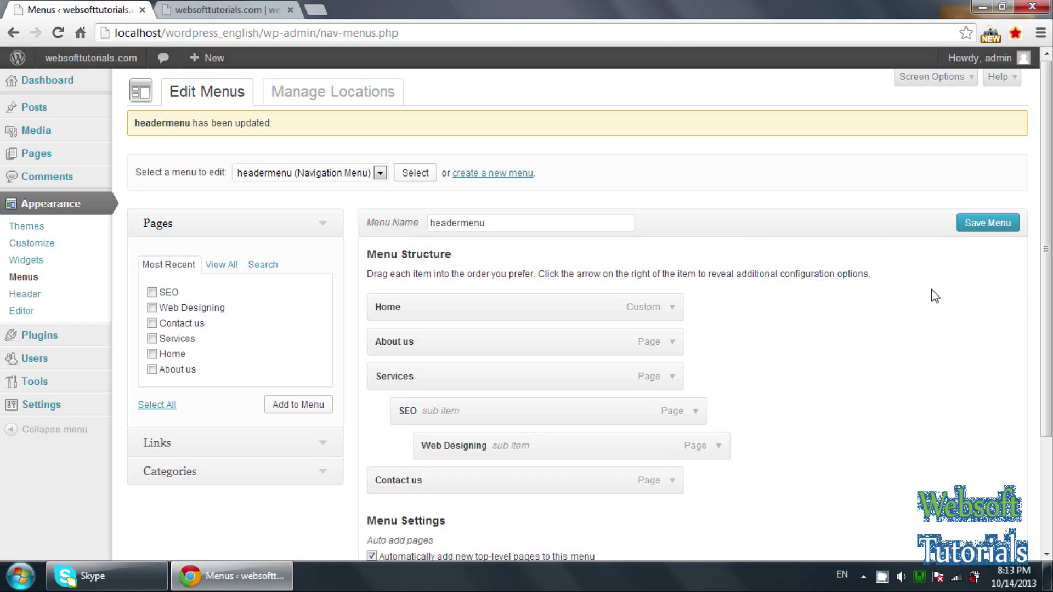
Save headermenu with Web Designing nested under SEO, and reload the site's front page to look at its navigation menu
left_click_drag(582, 461, 592, 449)
left_click(987, 222)
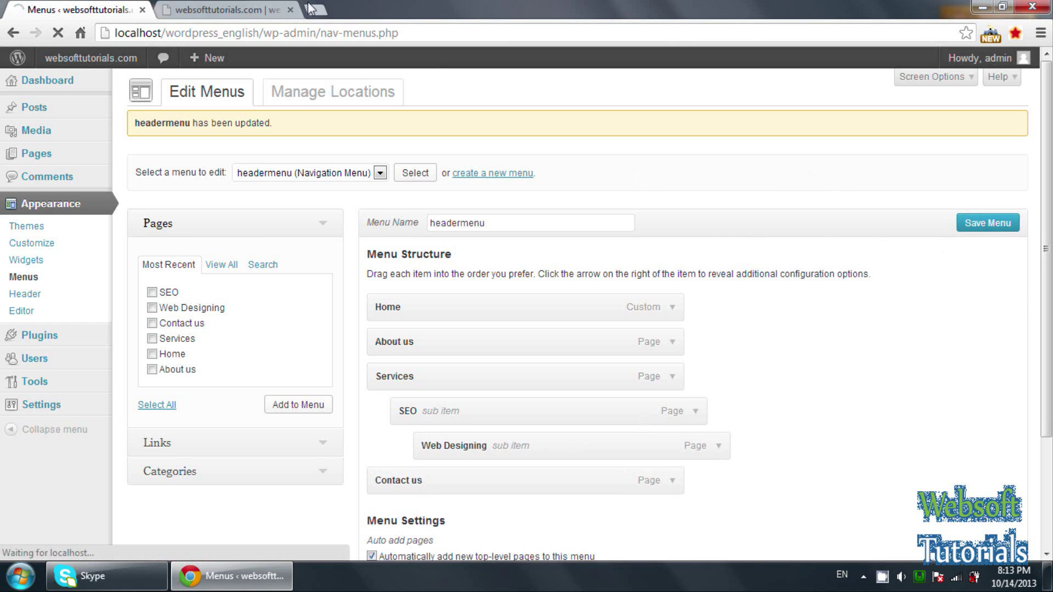
left_click(252, 10)
key("F5")
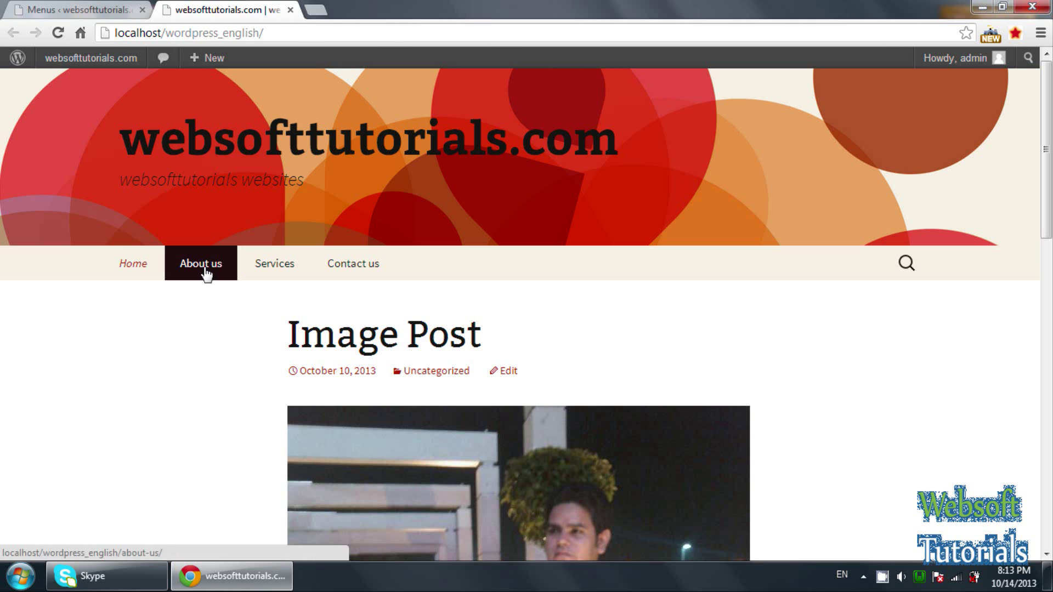
key("ctrl+shift+Tab")
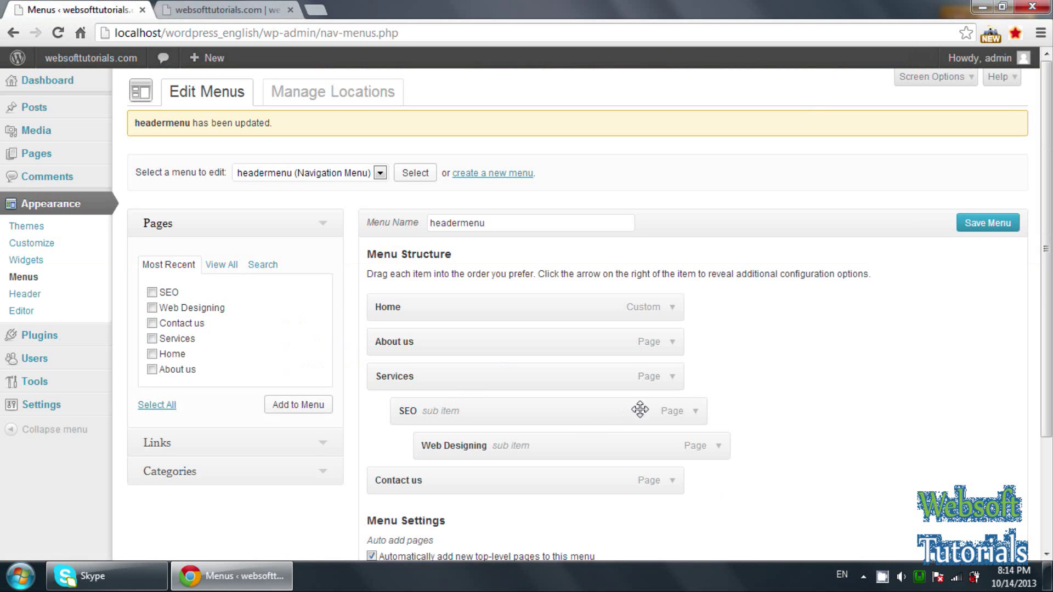
Save headermenu again and reload the site's front page to check the second-level submenu beside SEO
left_click(999, 225)
key("ctrl+Tab")
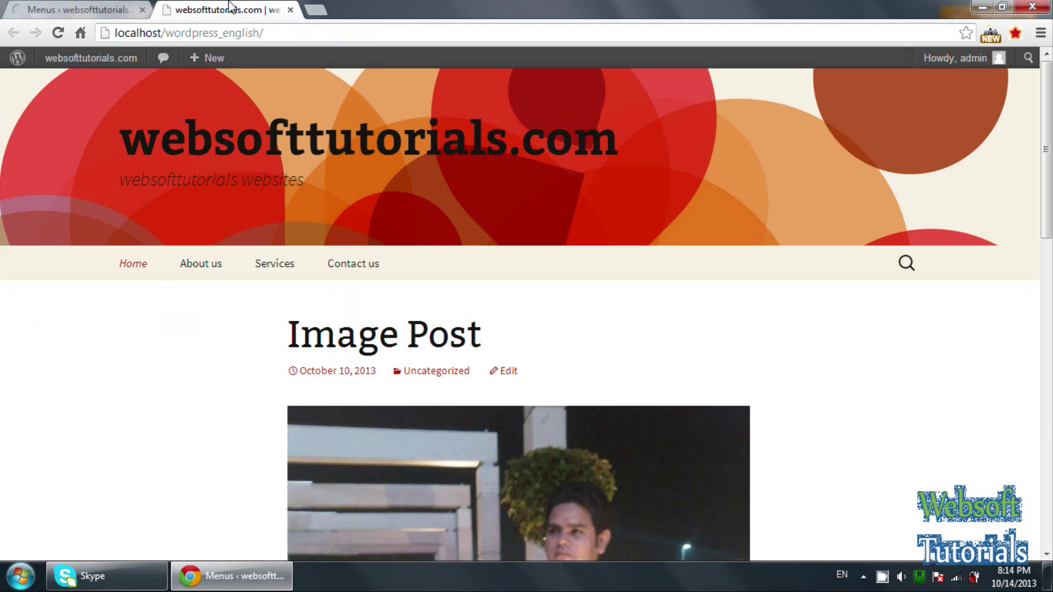
key("F5")
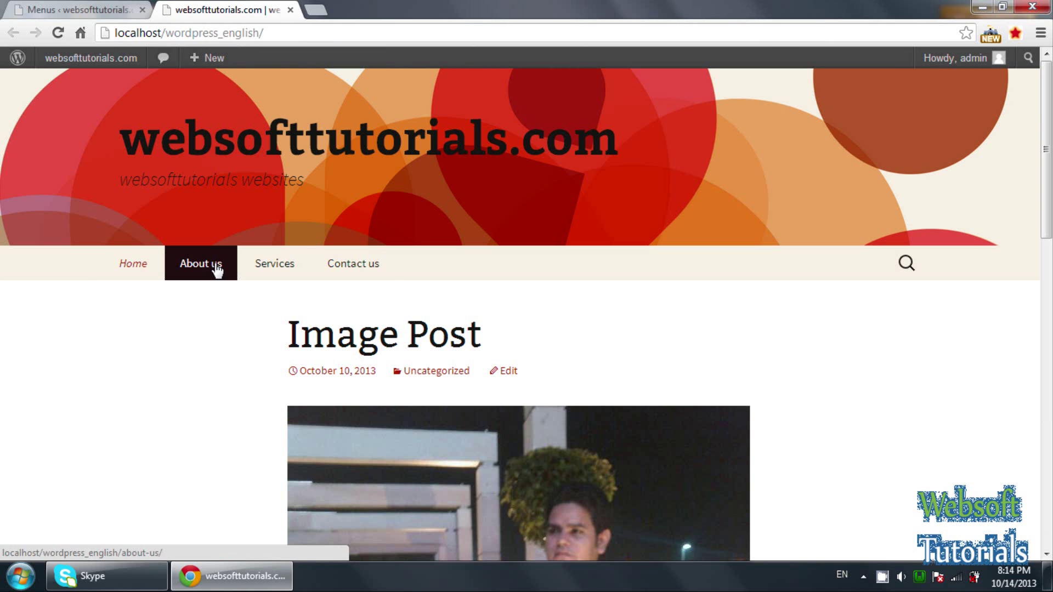
mouse_move(275, 292)
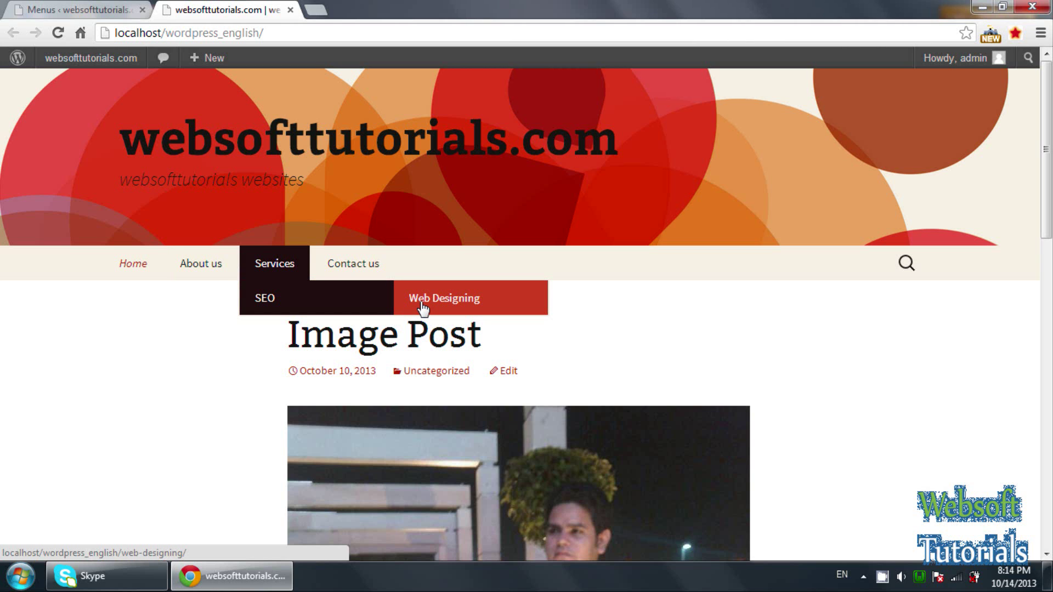
Return to the menu editor, move Web Designing back directly under Services, nest About us under Home, and save headermenu
left_click(99, 9)
left_click_drag(450, 443, 420, 445)
left_click_drag(423, 344, 471, 346)
left_click(1000, 225)
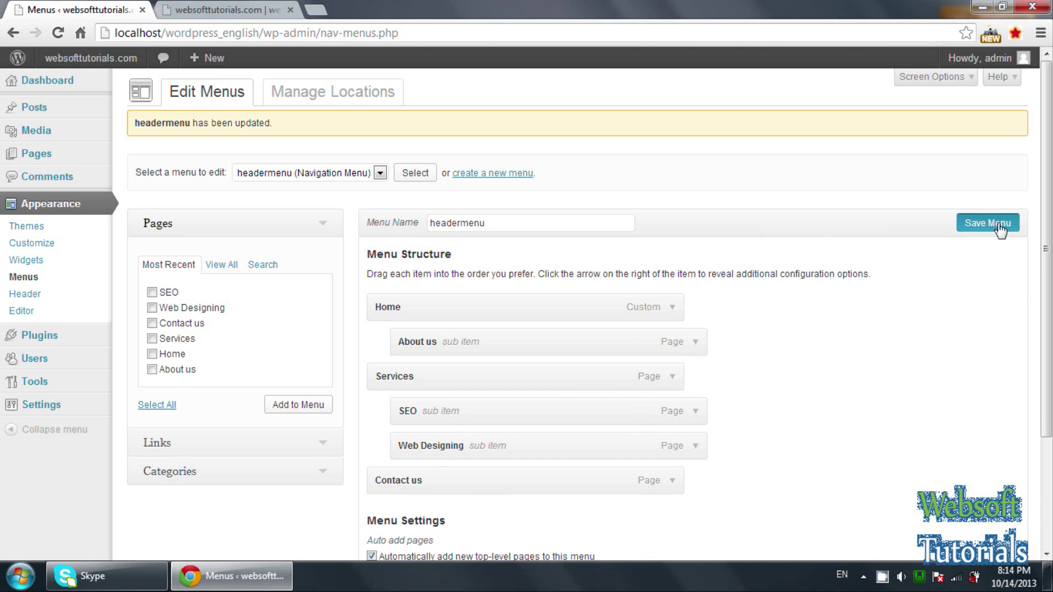
Reload the site's front page and check the submenu under Home
left_click(229, 8)
left_click(187, 33)
key("Return")
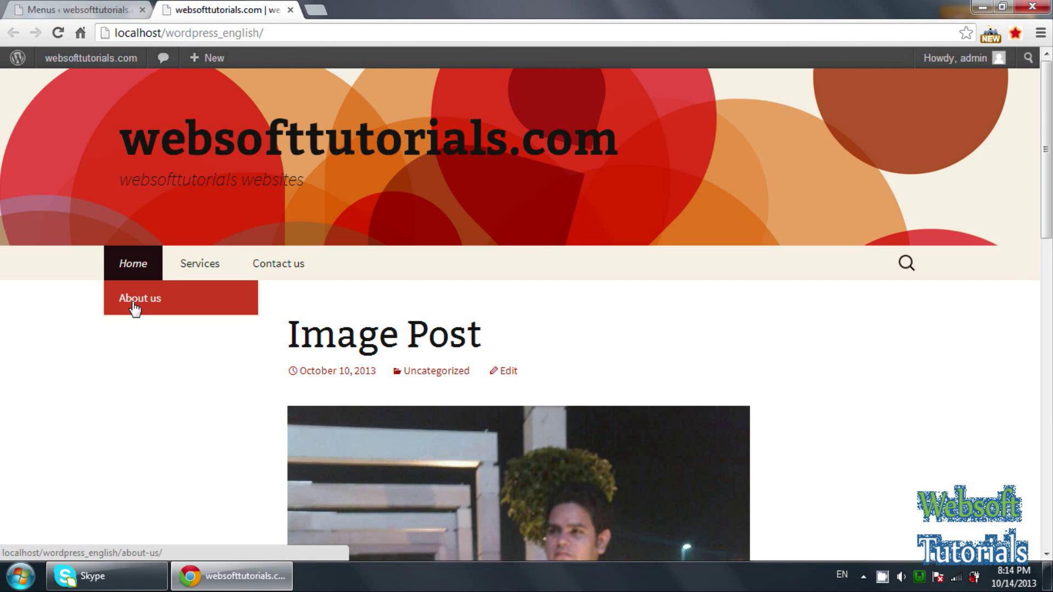
Return to the menu editor, move About us back to the top level, and save headermenu
left_click(126, 9)
left_click_drag(466, 346, 445, 346)
left_click_drag(628, 338, 605, 341)
left_click(987, 223)
Reload the site's front page to check that About us is back in the main navigation row
left_click(228, 9)
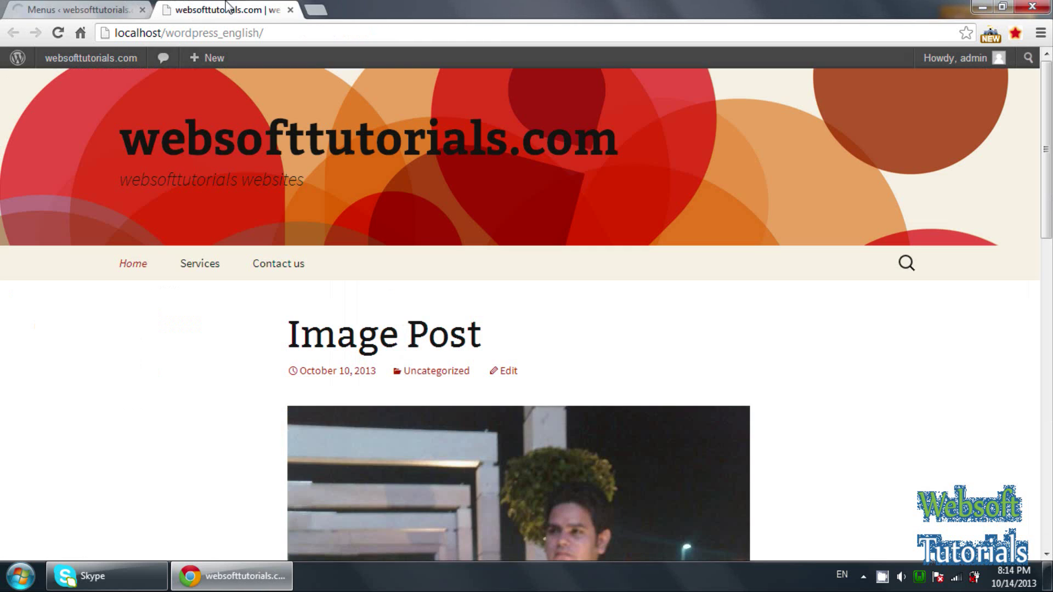
left_click(244, 34)
key("Return")
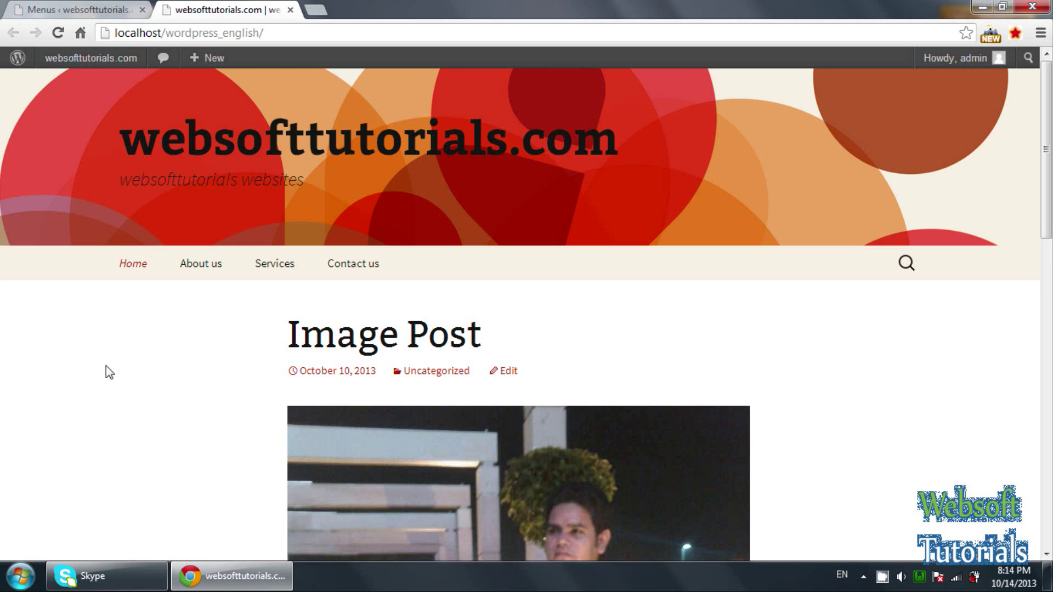
Go back to the WordPress admin, open the post categories, and add a category named Basket Ball
left_click(118, 9)
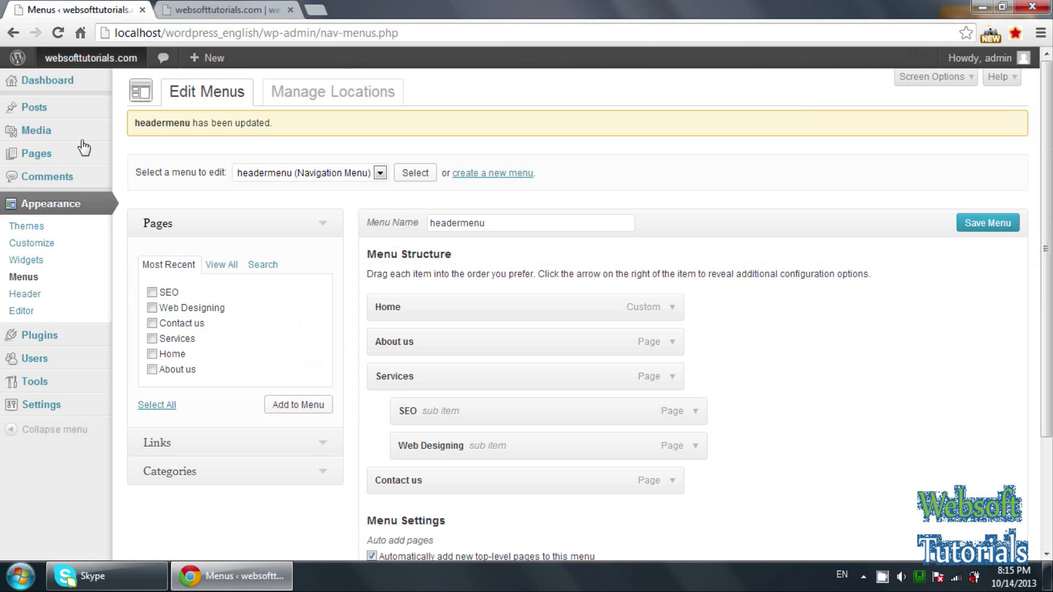
mouse_move(74, 133)
mouse_move(77, 109)
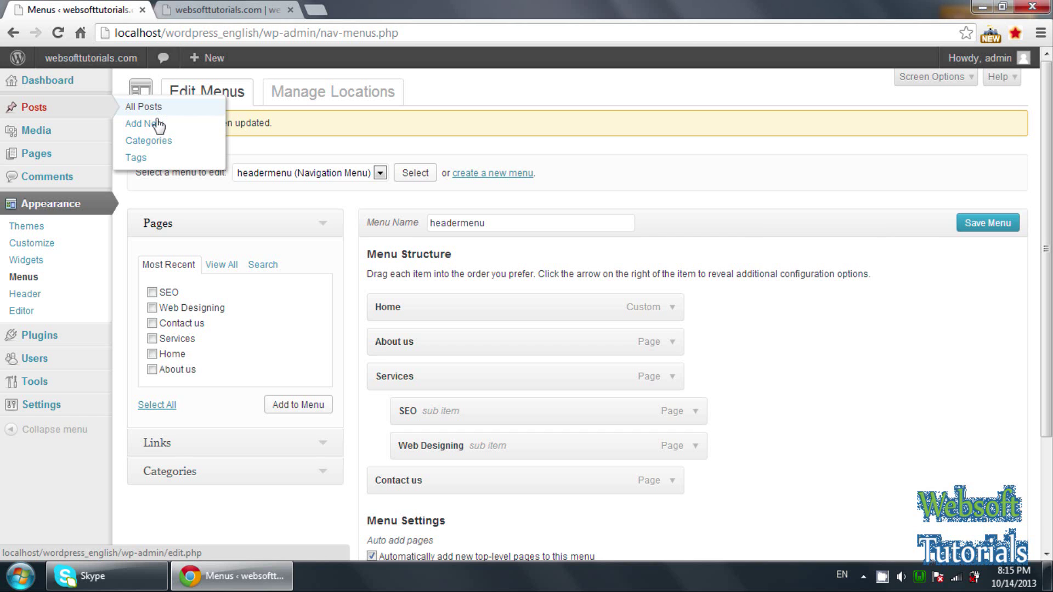
left_click(156, 142)
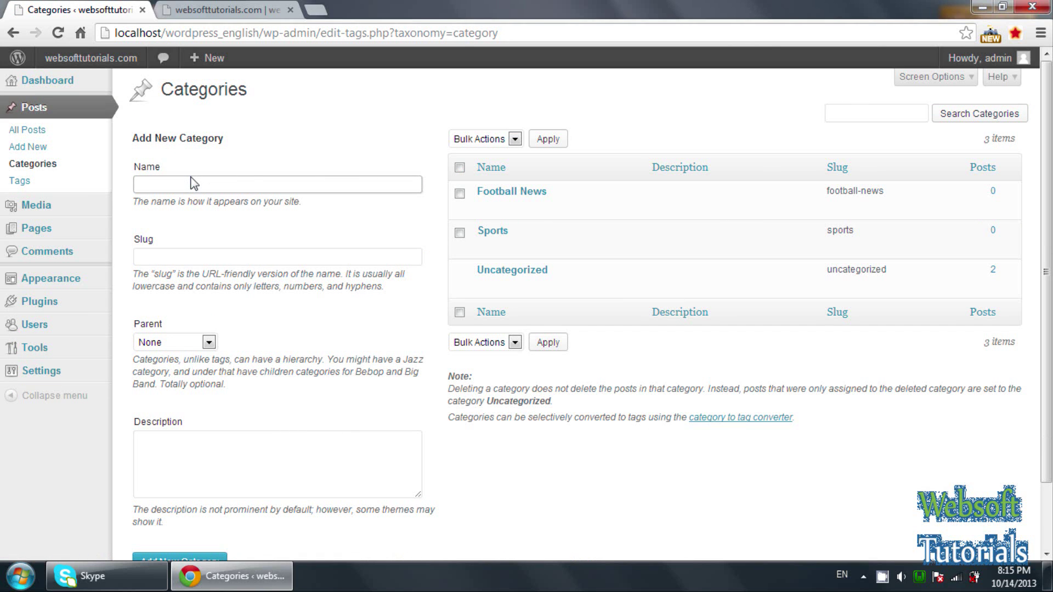
mouse_move(542, 206)
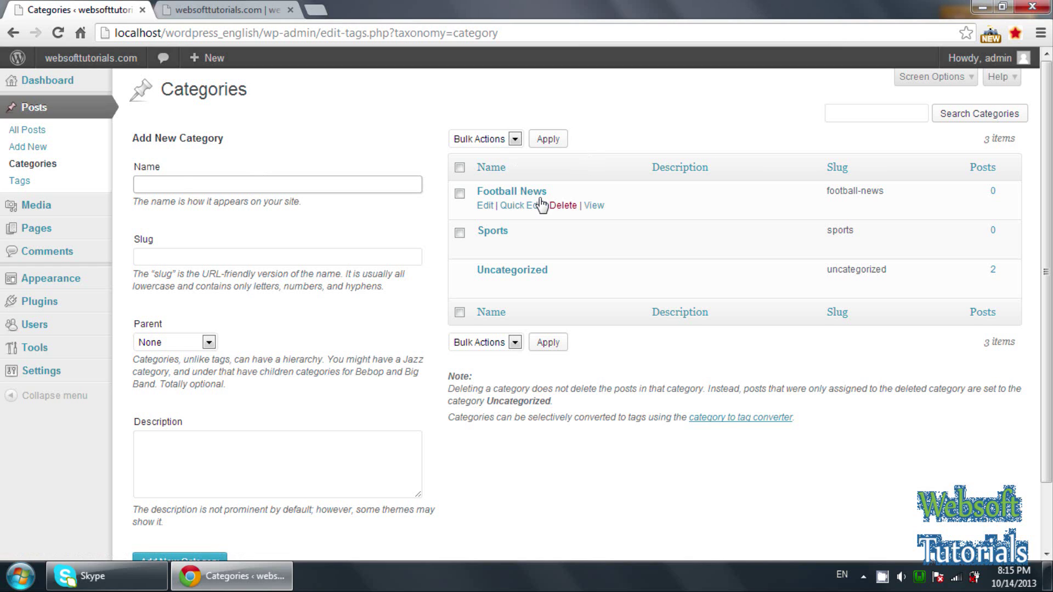
mouse_move(508, 240)
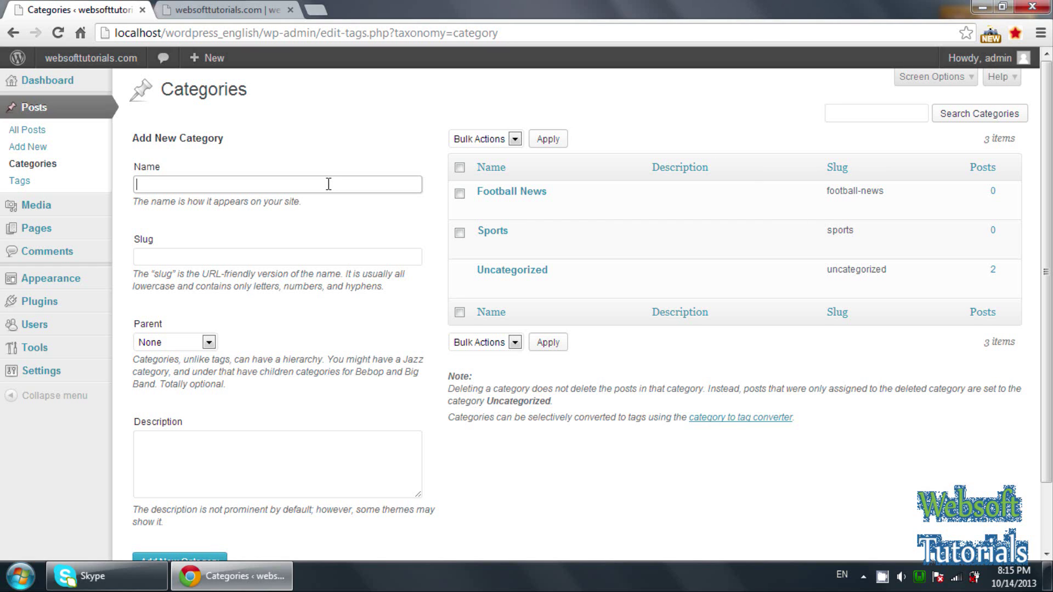
type("Basket Ball")
scroll(219, 492, "down", 2)
left_click(219, 488)
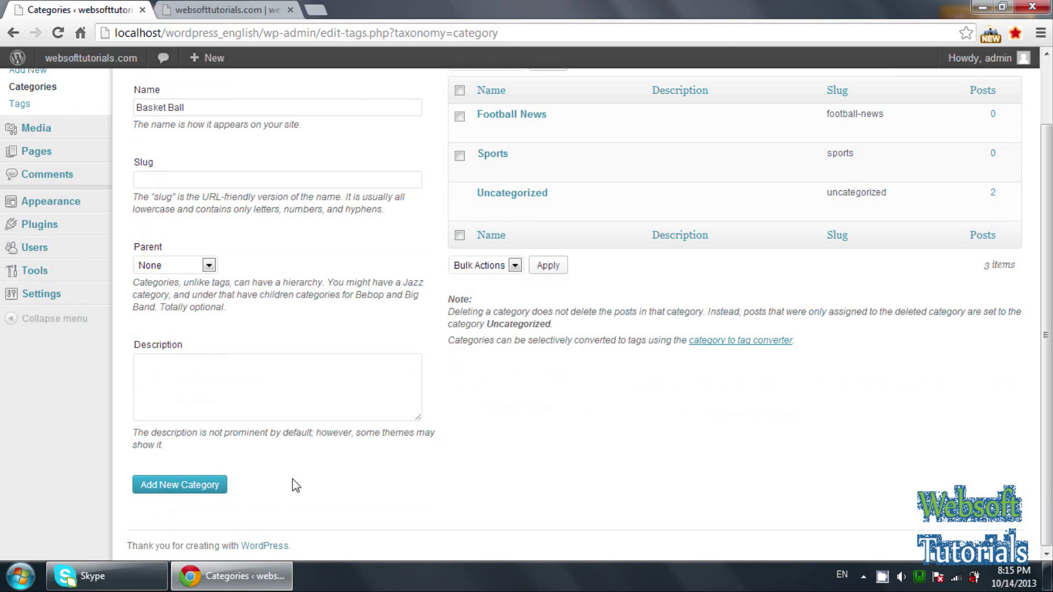
Add a post category named Cricket with no parent
scroll(292, 479, "up", 2)
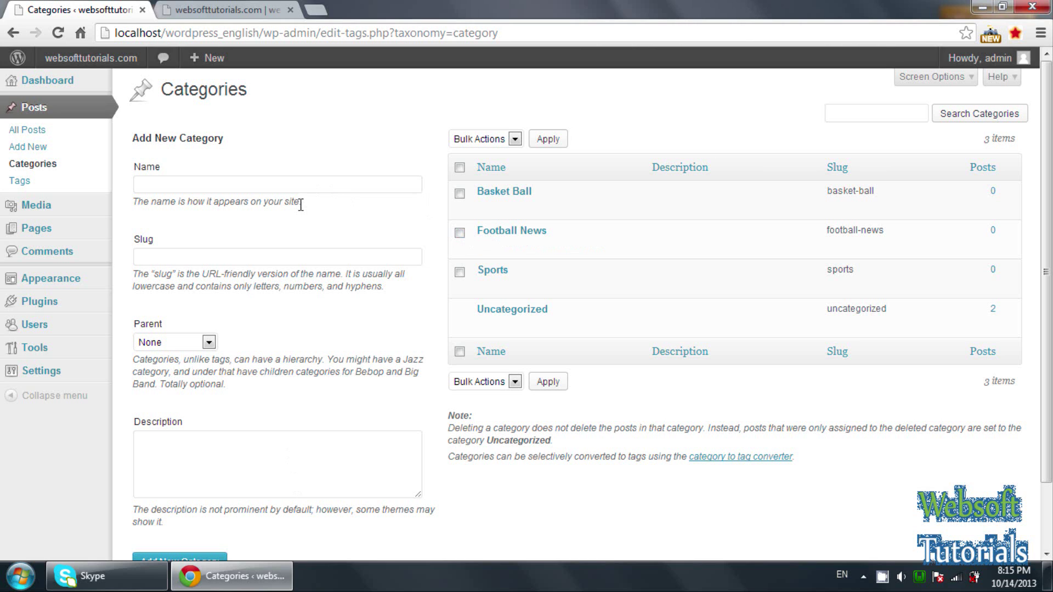
left_click(316, 187)
type("Cricket")
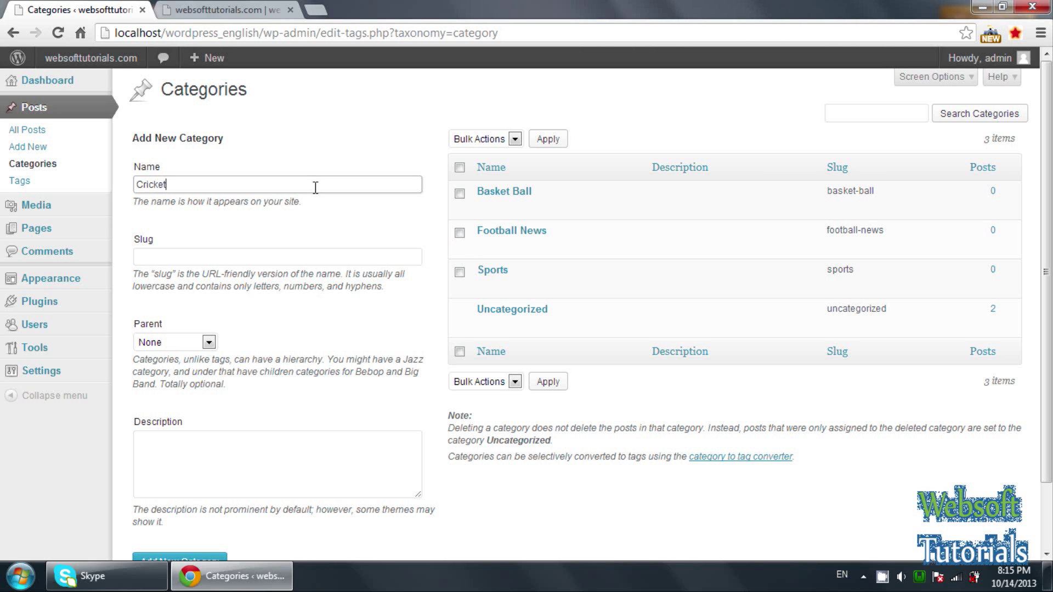
scroll(280, 317, "down", 3)
left_click(174, 486)
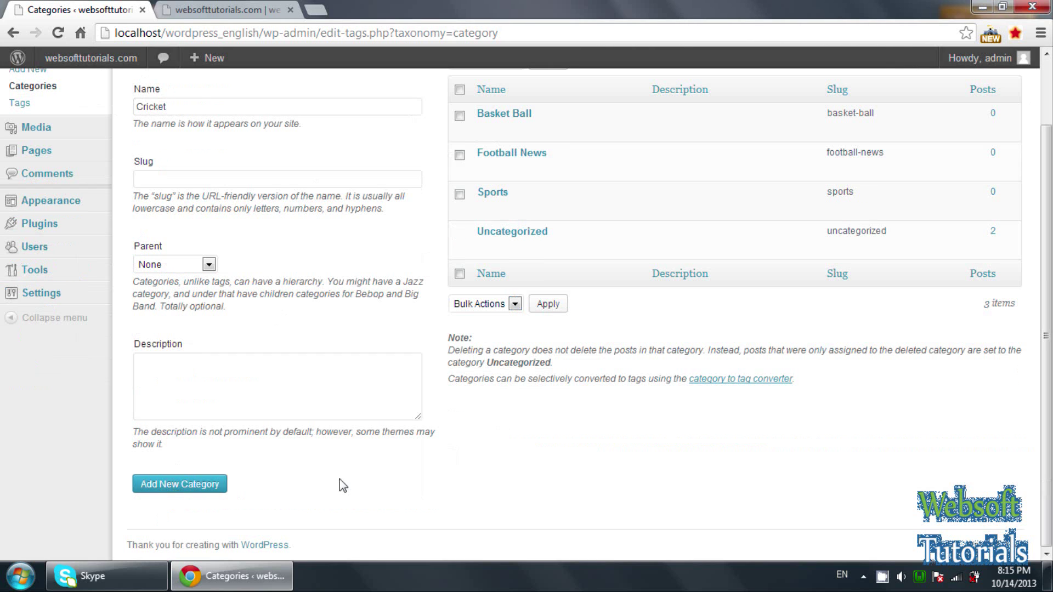
Add a post category named Golf with no parent
scroll(330, 240, "up", 2)
left_click(291, 185)
scroll(291, 220, "down", 3)
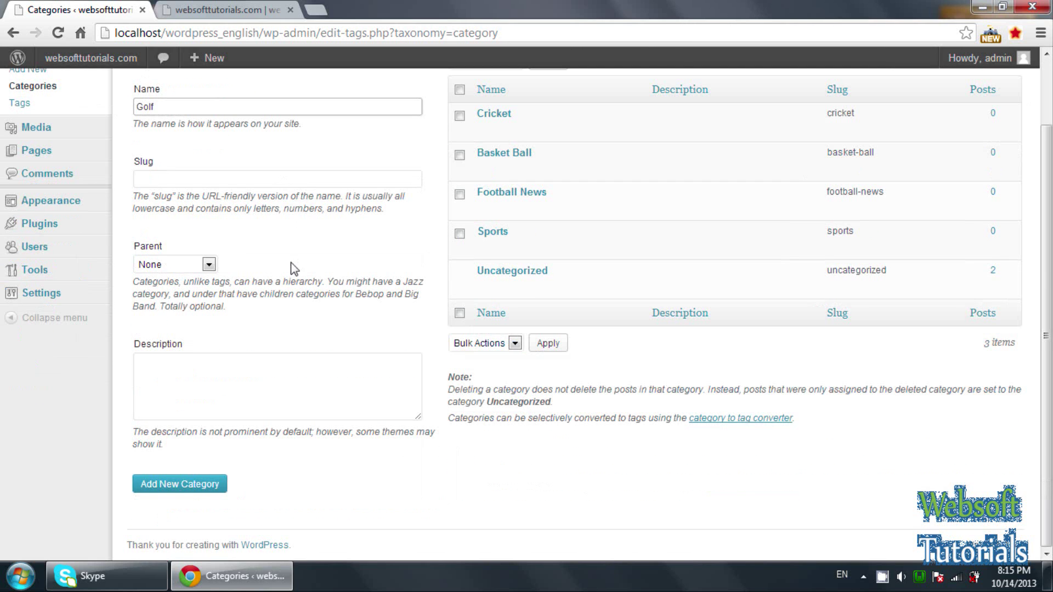
left_click(186, 484)
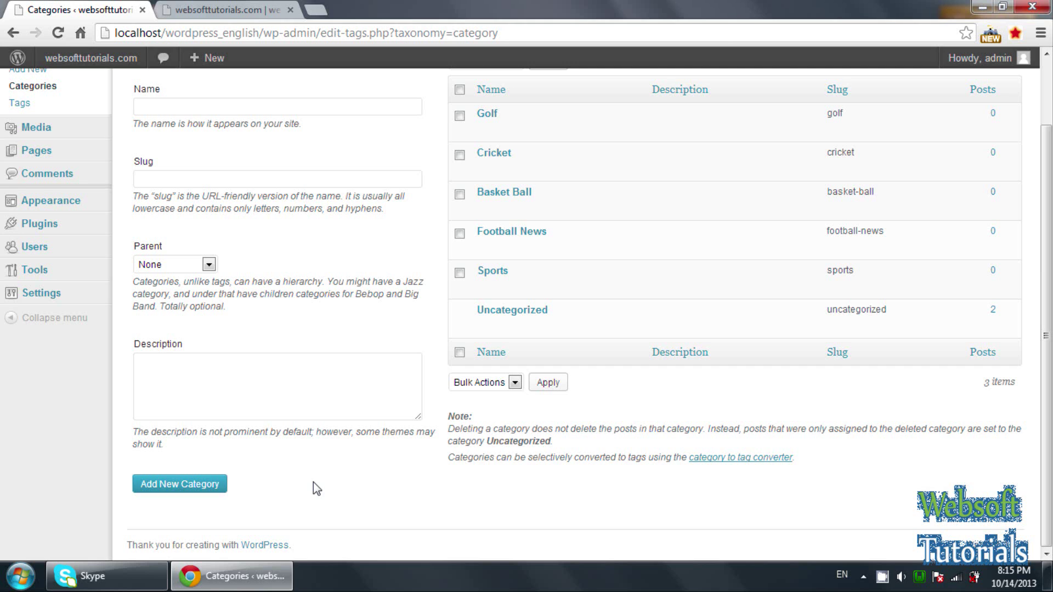
Add a post category named Table Tennis with no parent
scroll(304, 461, "up", 2)
left_click(295, 185)
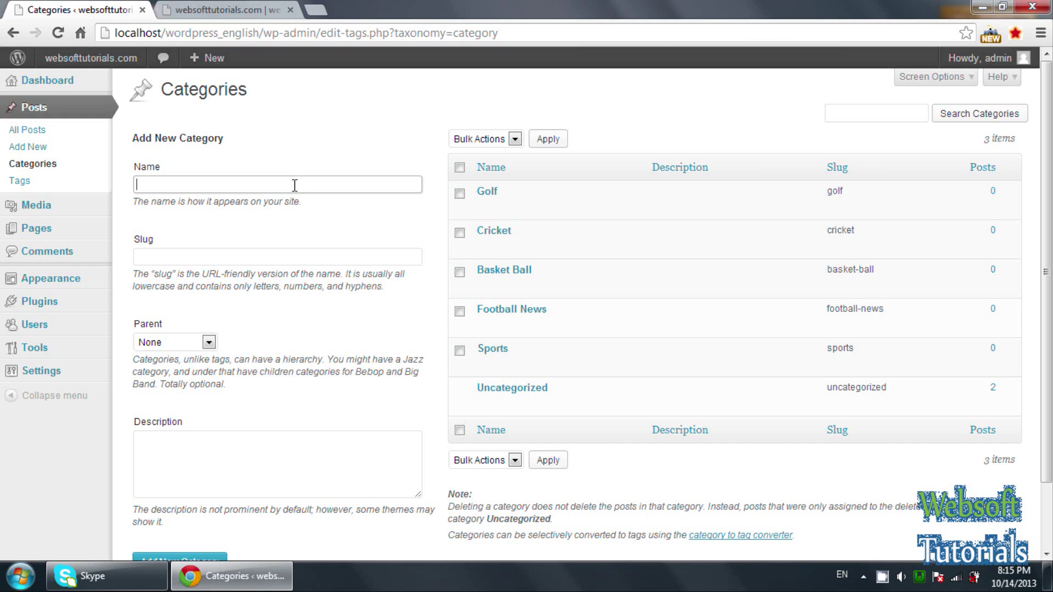
type("Table Tennis")
scroll(292, 257, "down", 3)
left_click(207, 491)
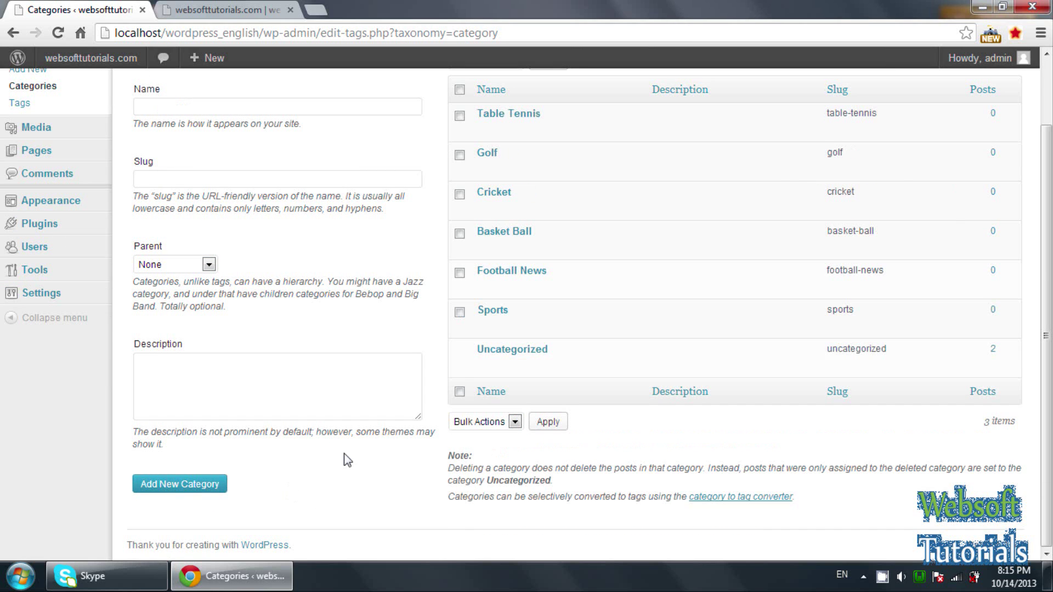
Review the list of post categories and look at the navigation menu on the site's front page
scroll(346, 454, "up", 3)
scroll(345, 454, "down", 3)
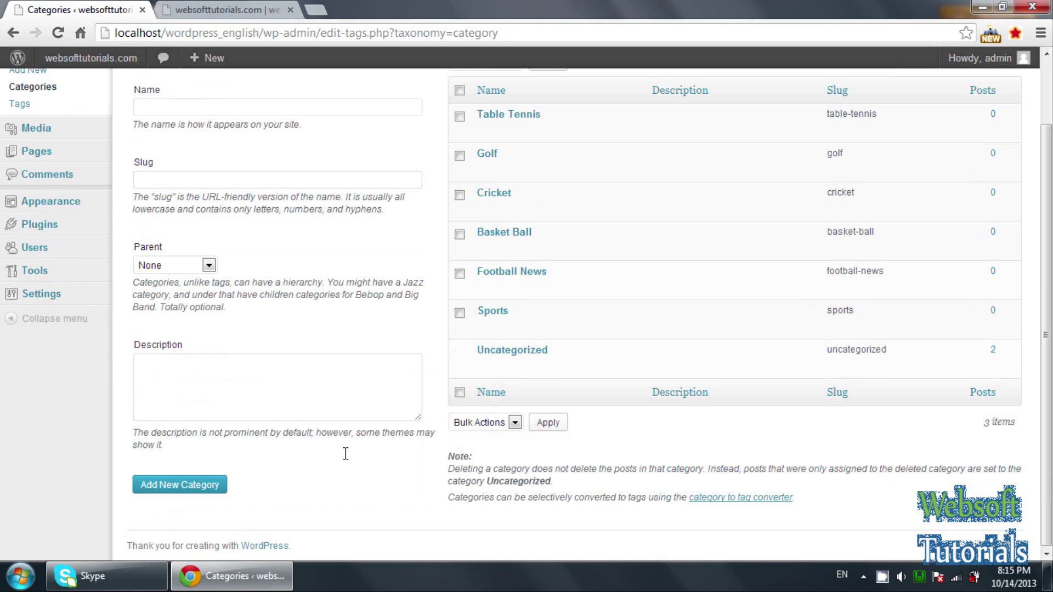
mouse_move(513, 201)
left_click(238, 20)
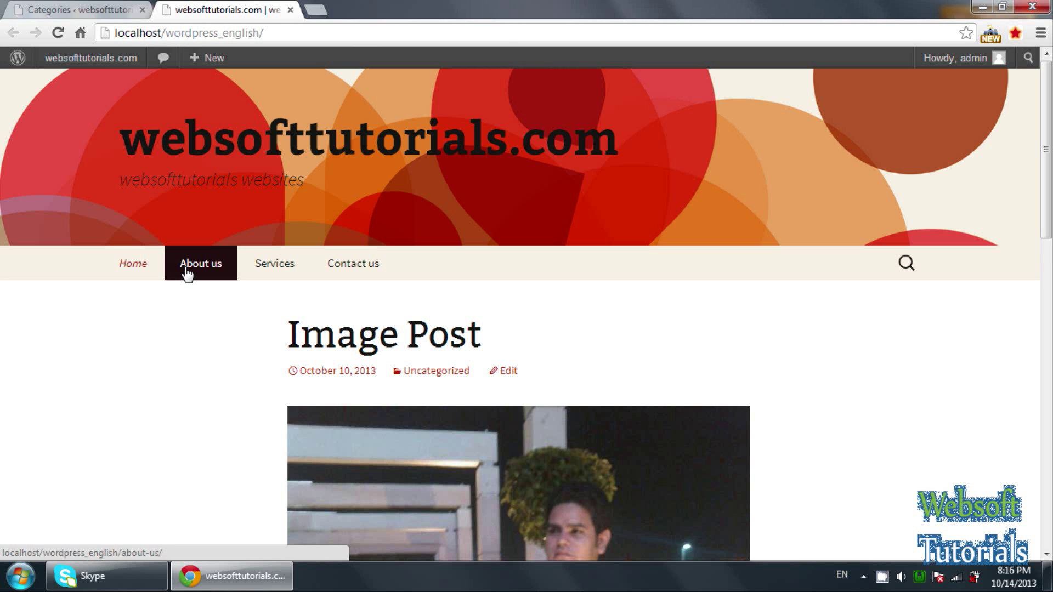
Go back to the admin, open the menu editor, and remove the Services item from headermenu
left_click(77, 9)
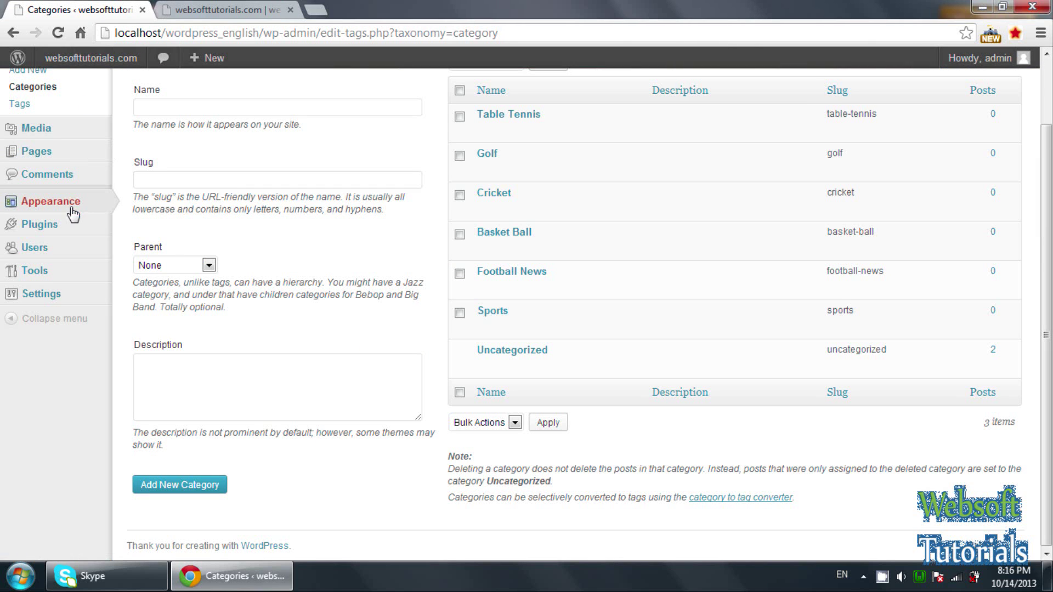
mouse_move(90, 214)
left_click(137, 254)
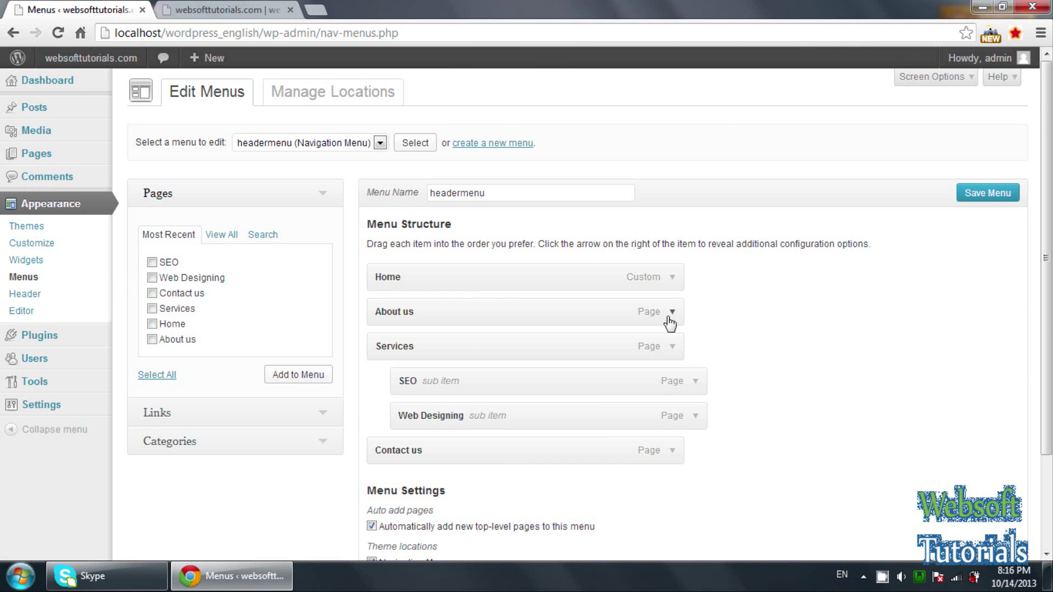
left_click(672, 346)
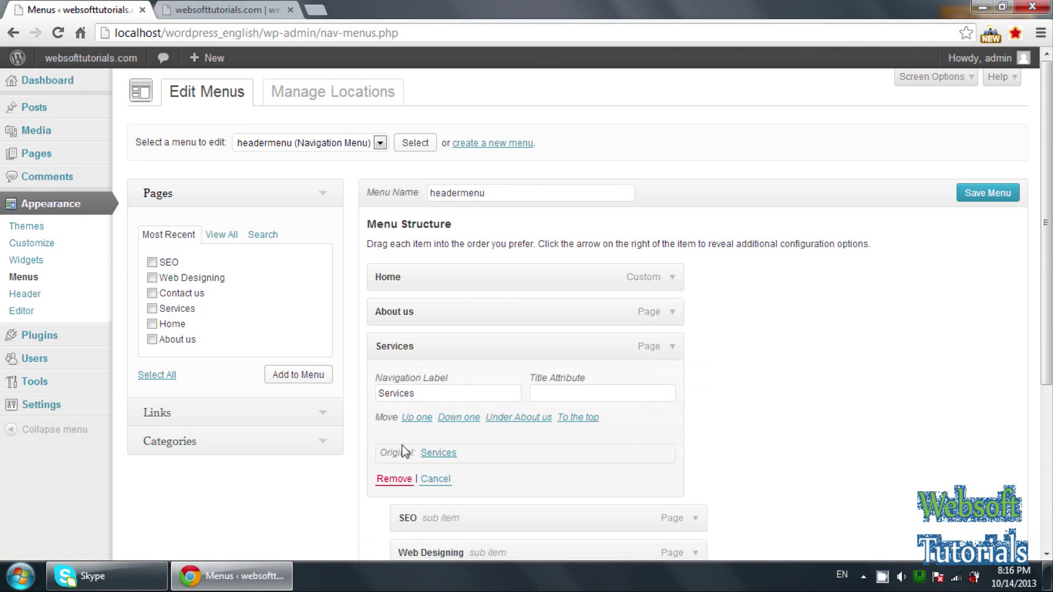
left_click(405, 481)
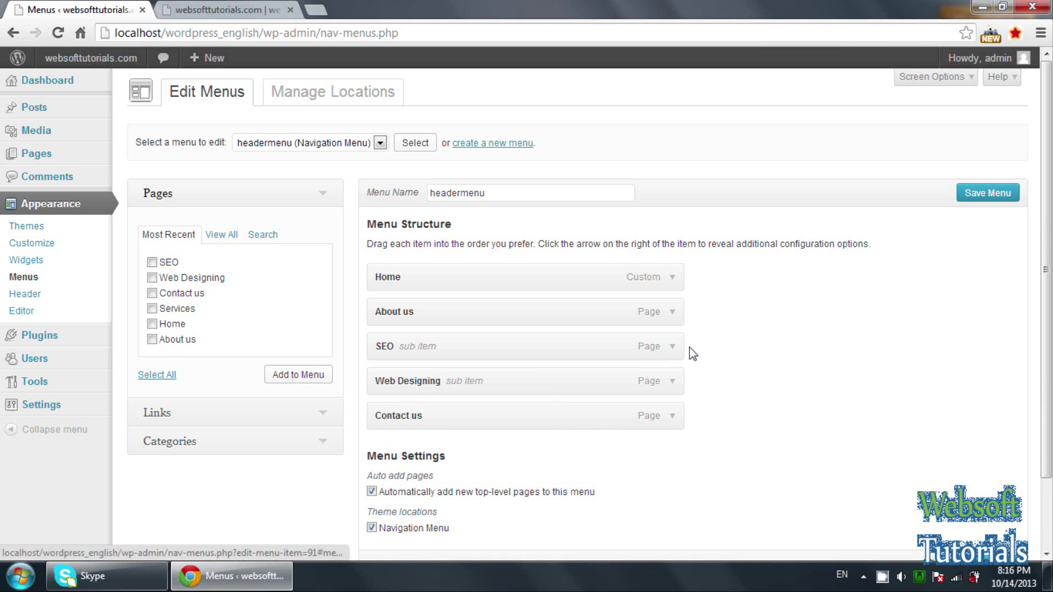
Remove the SEO, Web Designing and Contact us items from headermenu and save the menu
left_click(672, 349)
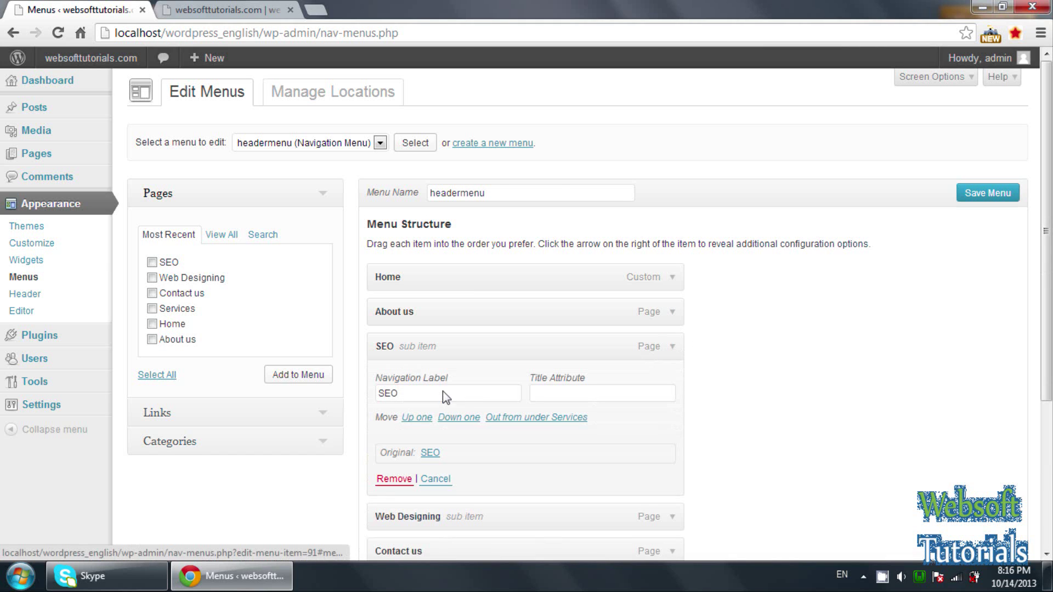
left_click(394, 481)
left_click(672, 353)
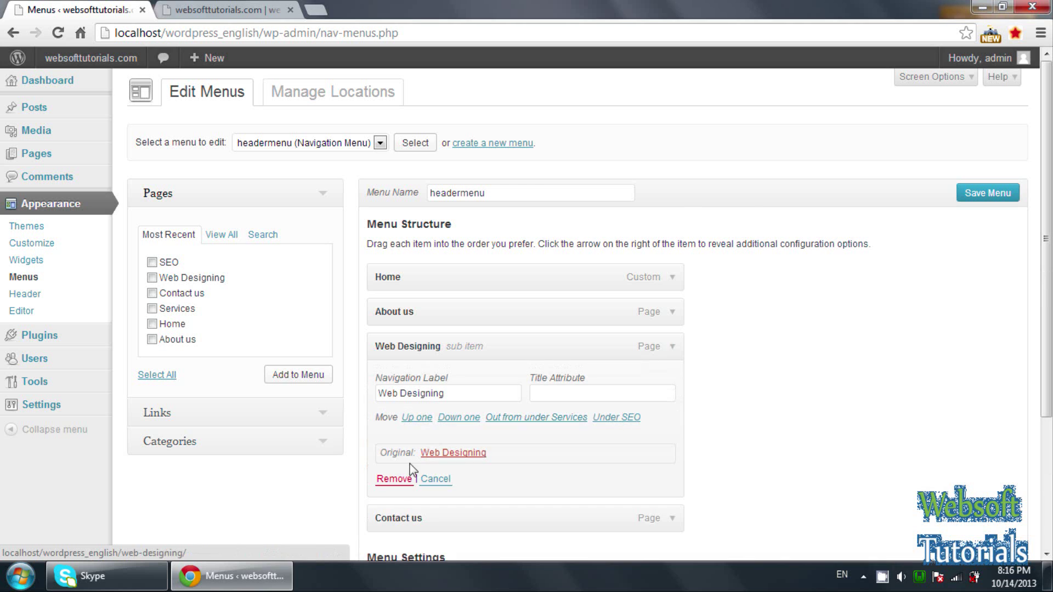
left_click(406, 479)
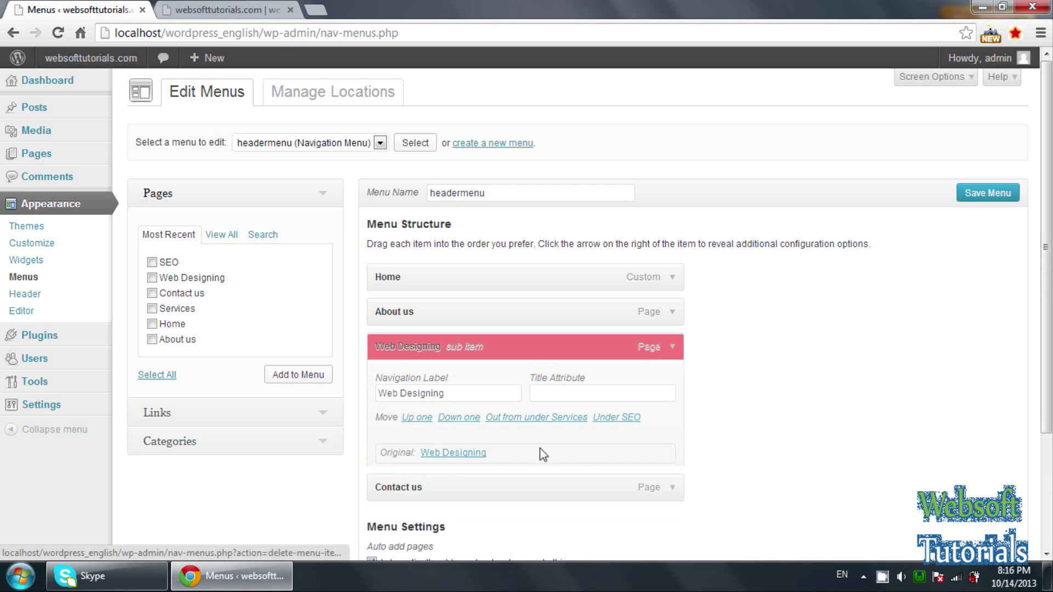
left_click(673, 347)
left_click(394, 479)
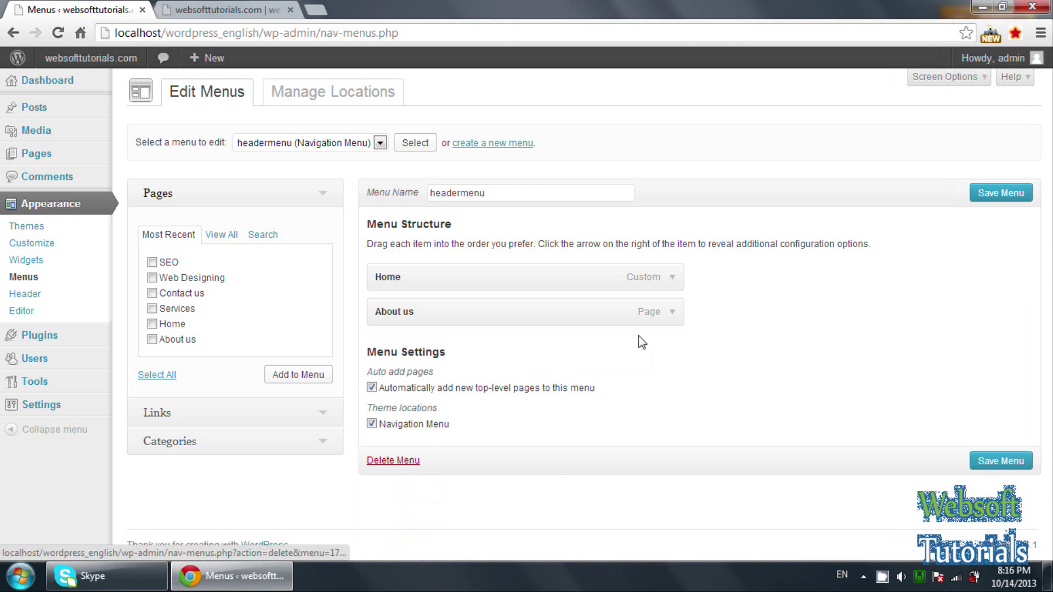
left_click(982, 193)
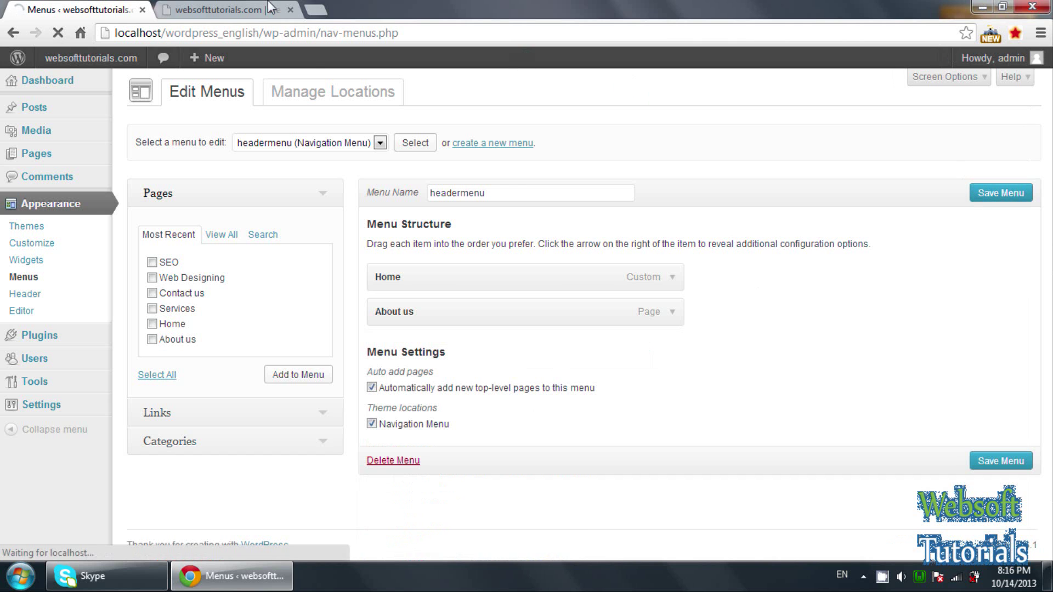
Reload the site's front page to check the reduced navigation menu
left_click(256, 10)
left_click(252, 32)
key("Return")
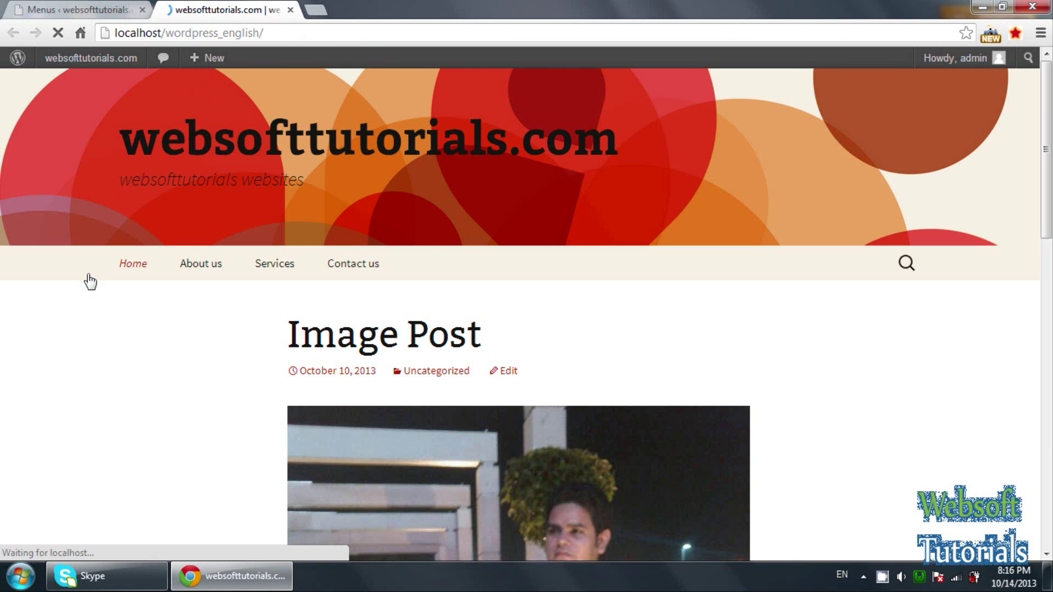
Return to the menu editor, list all categories, add the Sports category to headermenu and save the menu
left_click(94, 9)
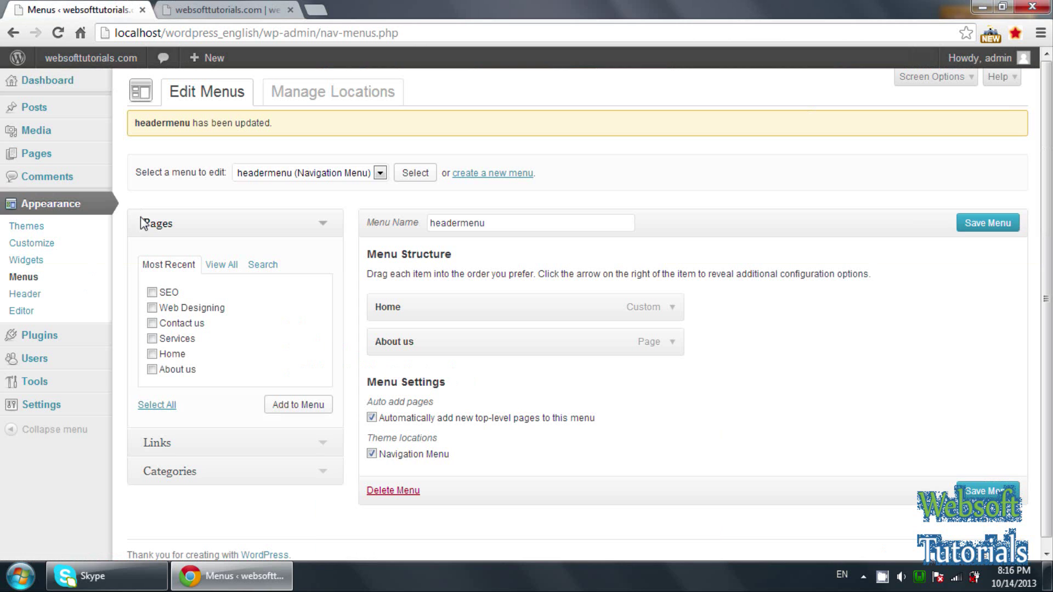
left_click(329, 225)
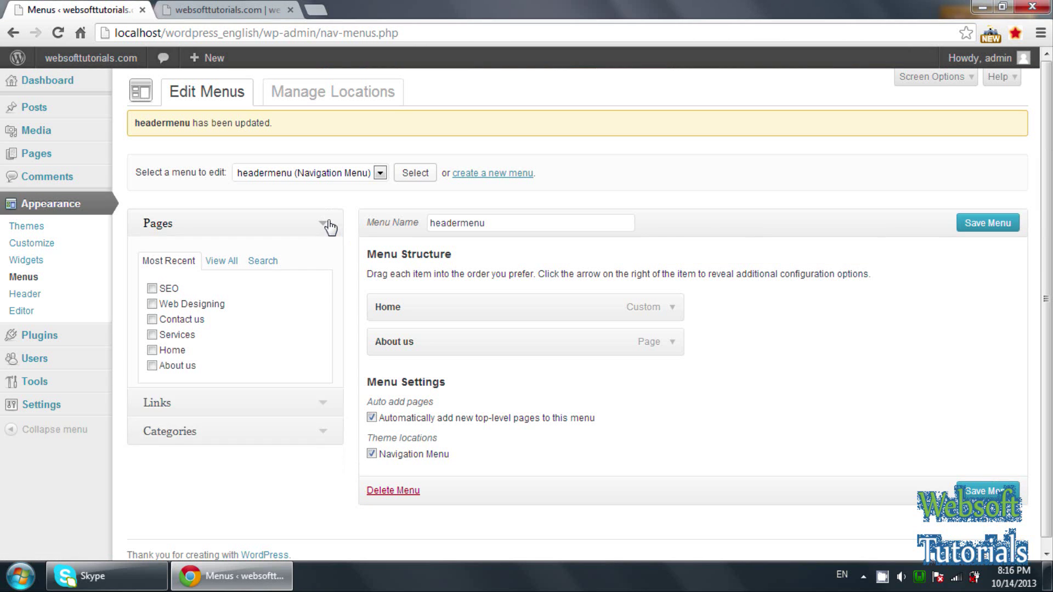
left_click(325, 283)
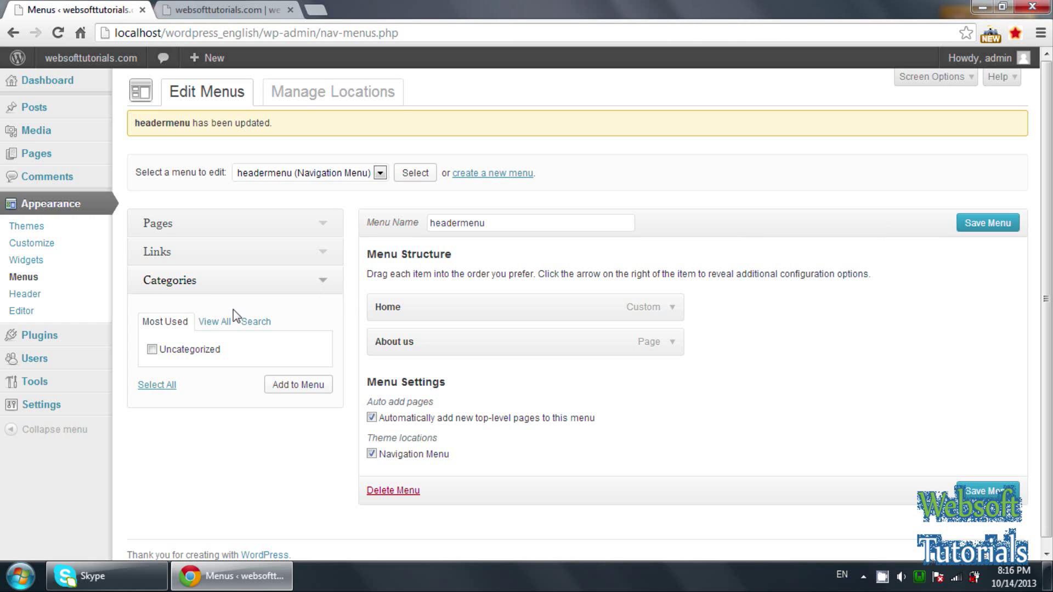
left_click(213, 322)
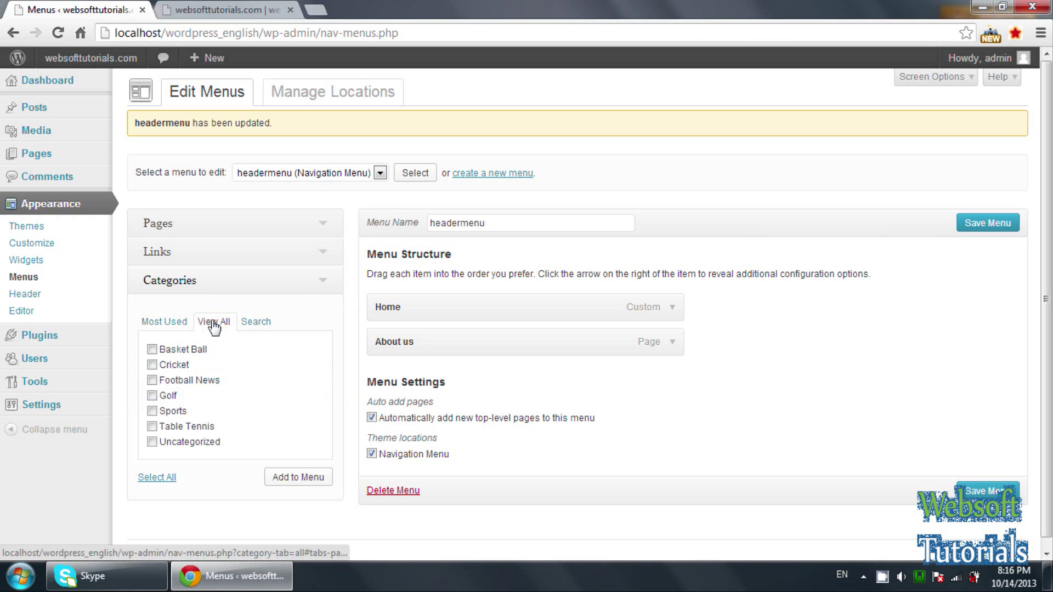
left_click(174, 324)
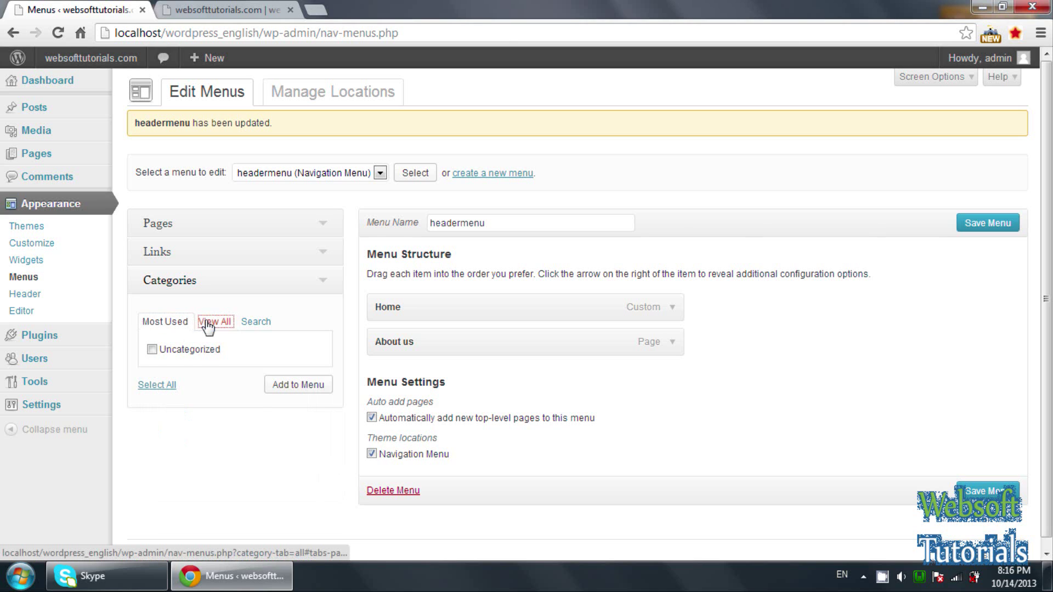
left_click(208, 325)
left_click(246, 326)
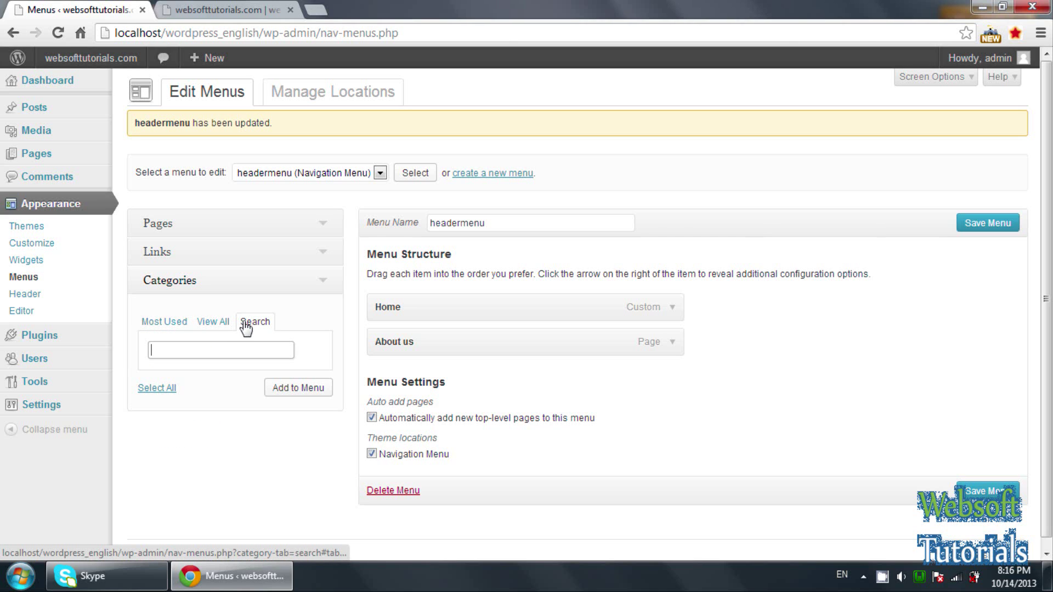
left_click(220, 328)
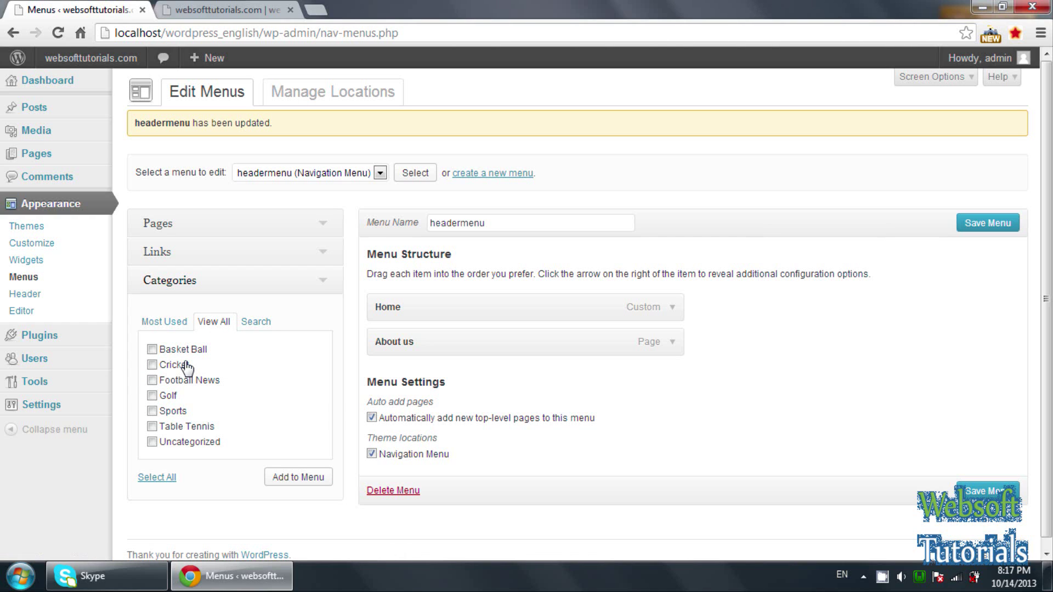
left_click(152, 412)
left_click(297, 480)
left_click(982, 223)
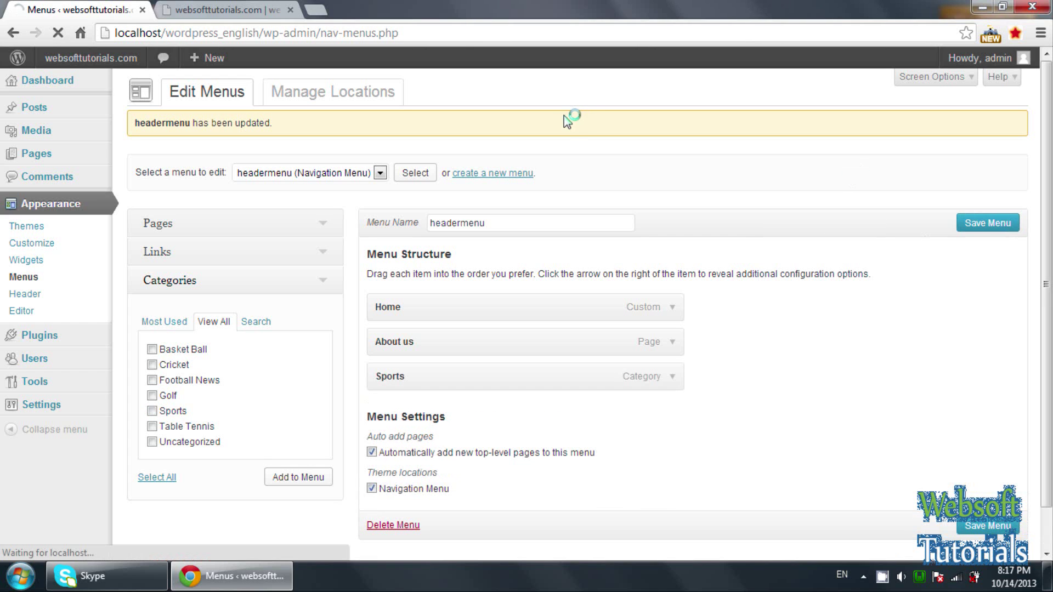
Reload the site's front page, open the Sports item from its navigation menu, and return to the front page
left_click(244, 472)
left_click(233, 10)
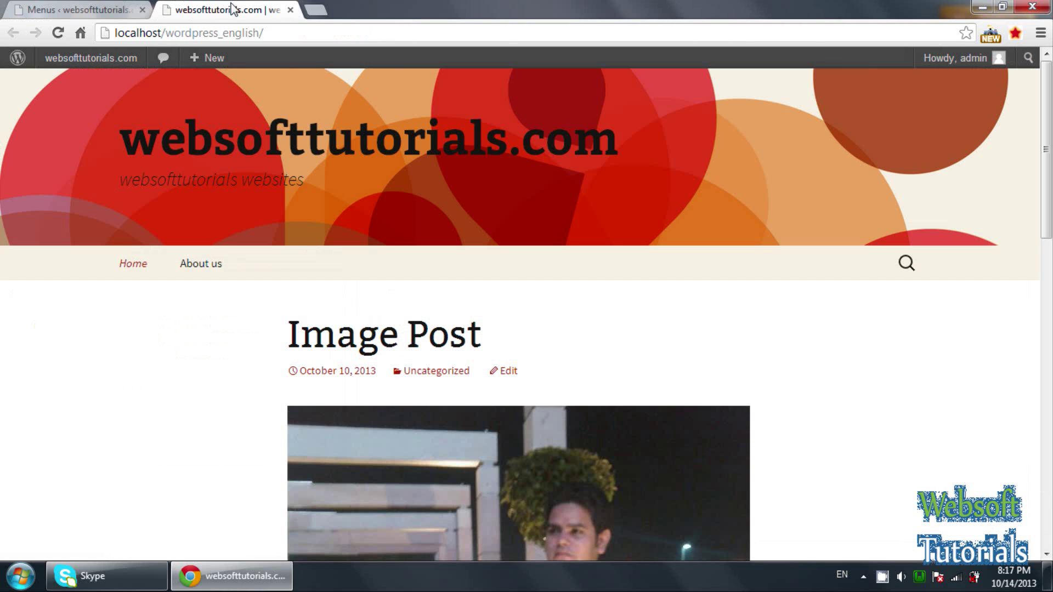
left_click(57, 32)
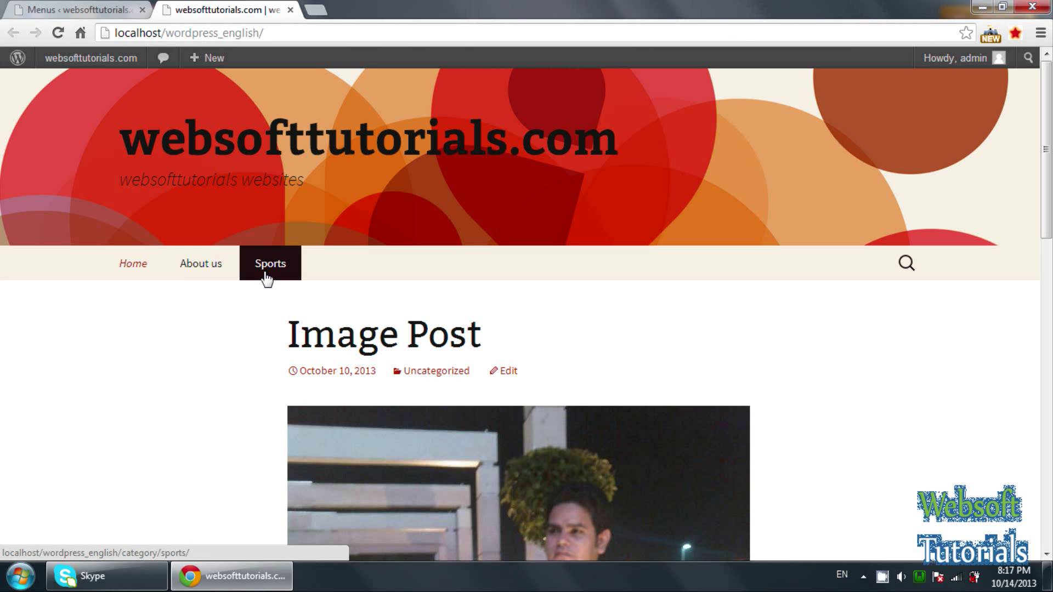
left_click(266, 278)
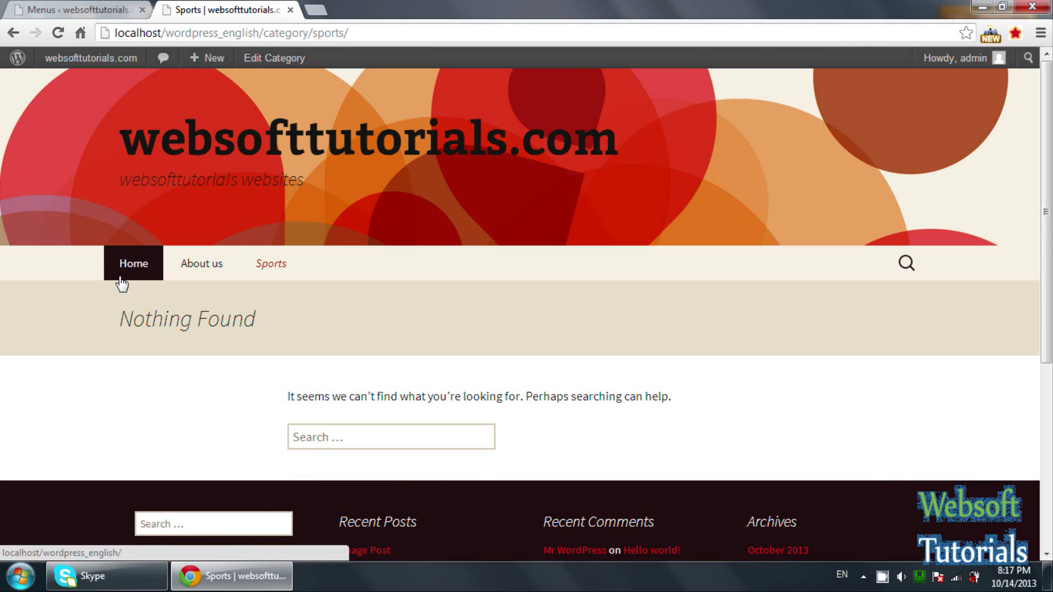
left_click(12, 33)
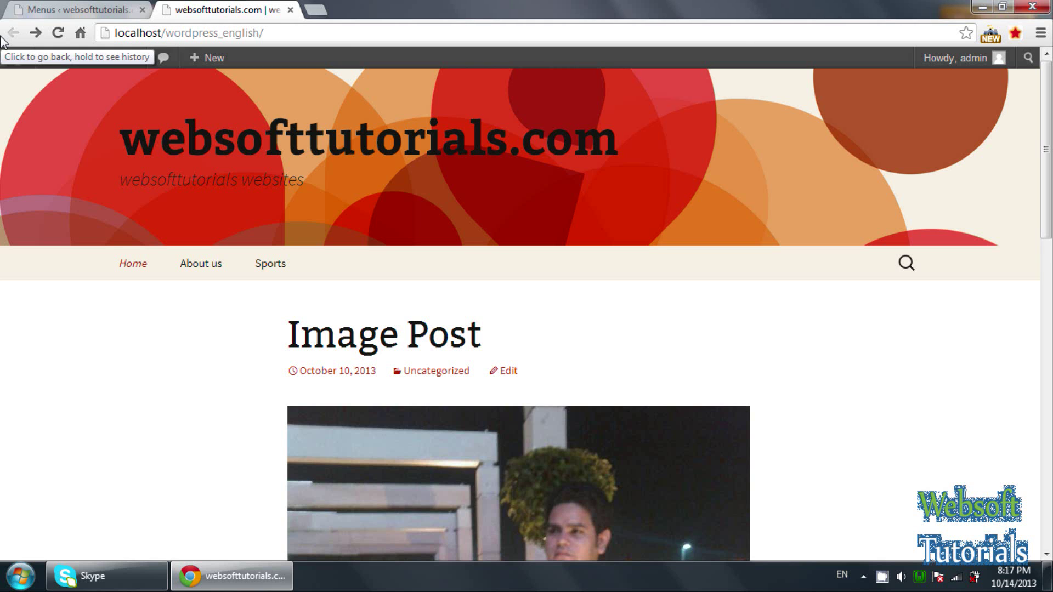
In the menu editor, add the Basket Ball, Cricket, Golf and Table Tennis categories to headermenu and save the menu
left_click(77, 9)
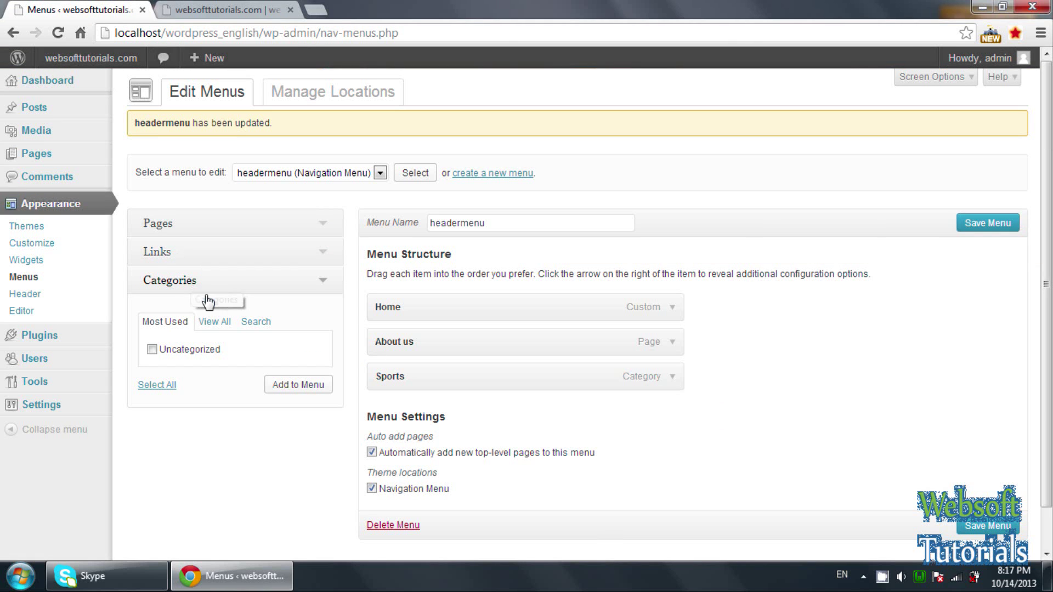
left_click(215, 320)
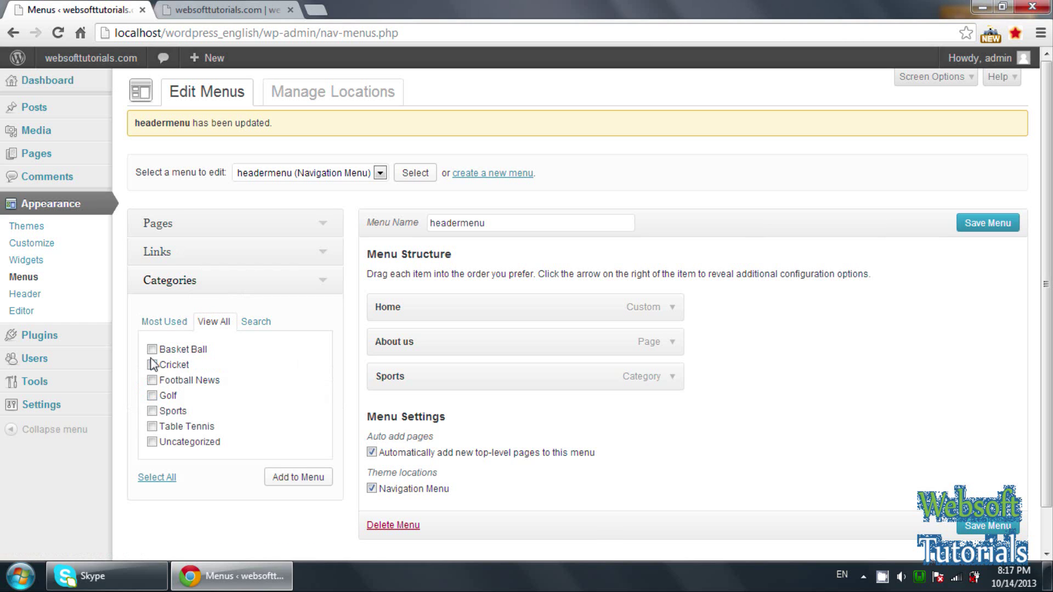
left_click(152, 350)
left_click(152, 380)
left_click(152, 395)
left_click(152, 365)
left_click(152, 380)
left_click(282, 477)
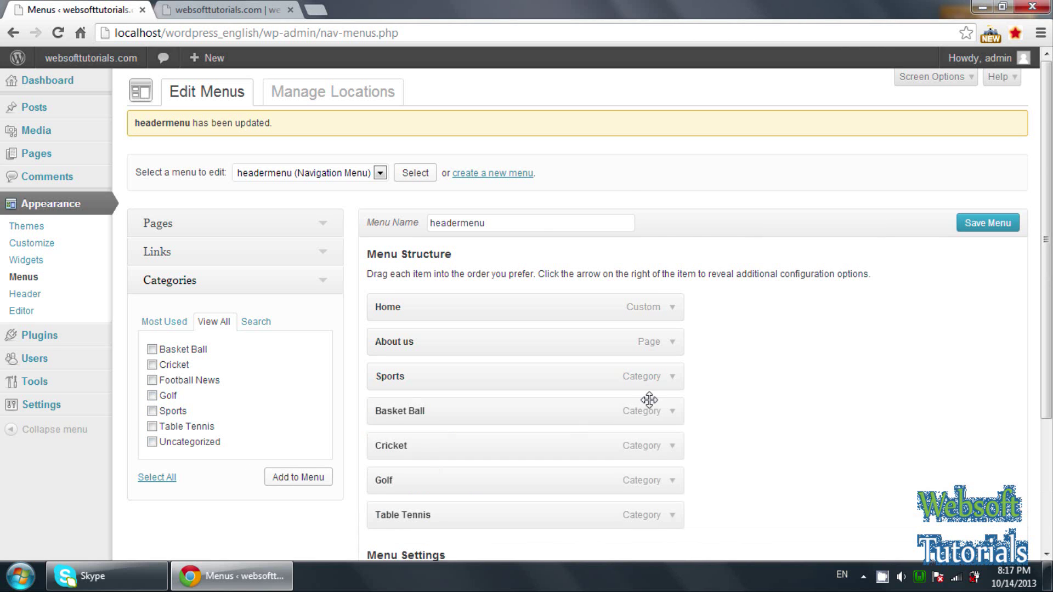
scroll(776, 397, "down", 3)
left_click_drag(571, 264, 562, 270)
left_click_drag(877, 181, 1010, 77)
left_click(1010, 77)
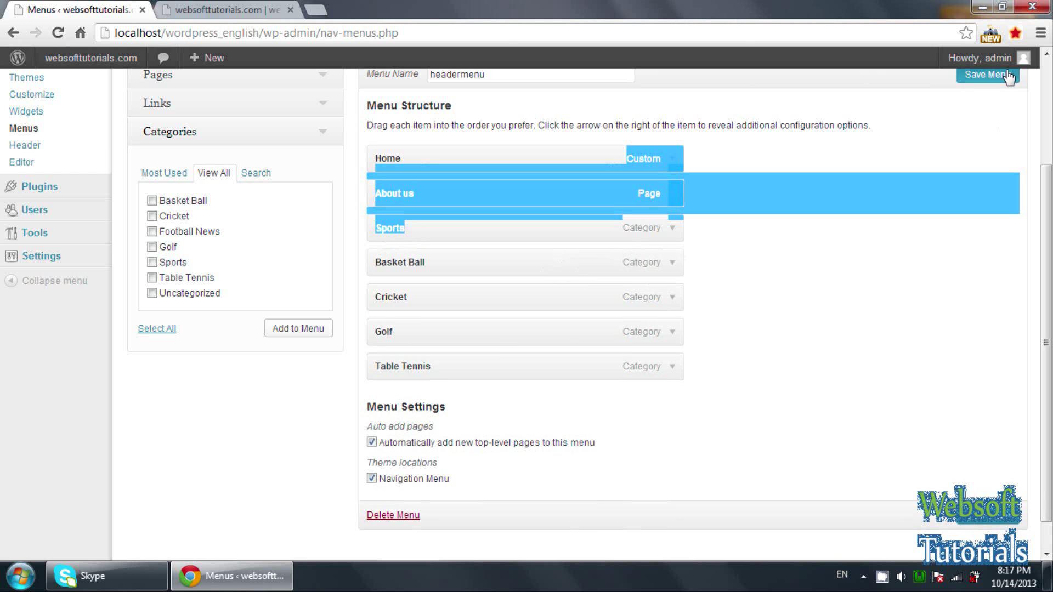
Reload the site's front page to check the added category items, and go back to the menu editor
left_click(264, 8)
key("F5")
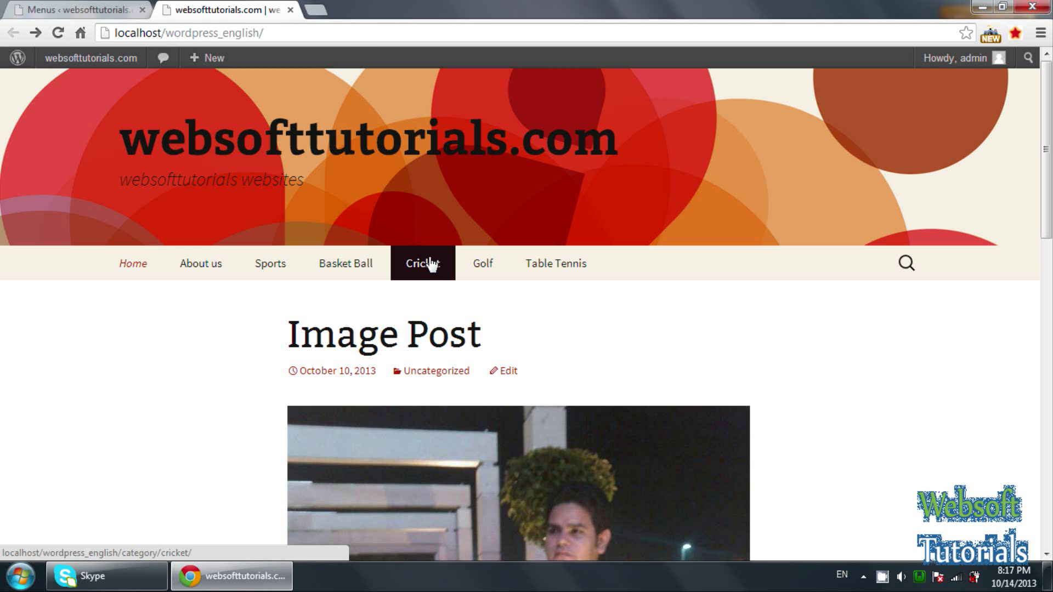
left_click(125, 13)
Nest Basket Ball, Cricket, Golf and Table Tennis as sub items under Sports and save headermenu
left_click_drag(407, 405, 482, 479)
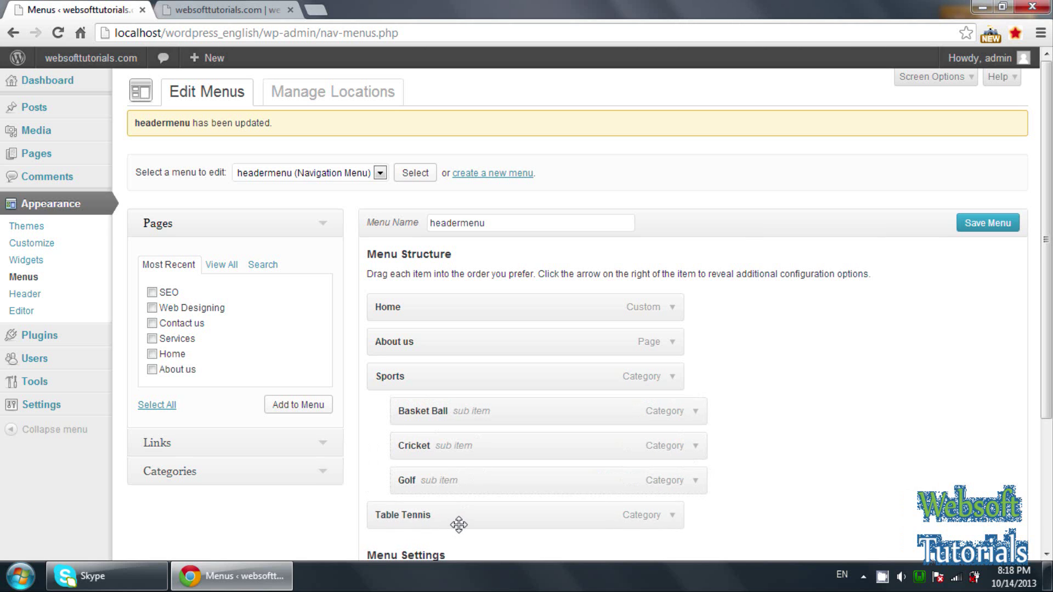
left_click_drag(461, 526, 489, 521)
left_click(988, 223)
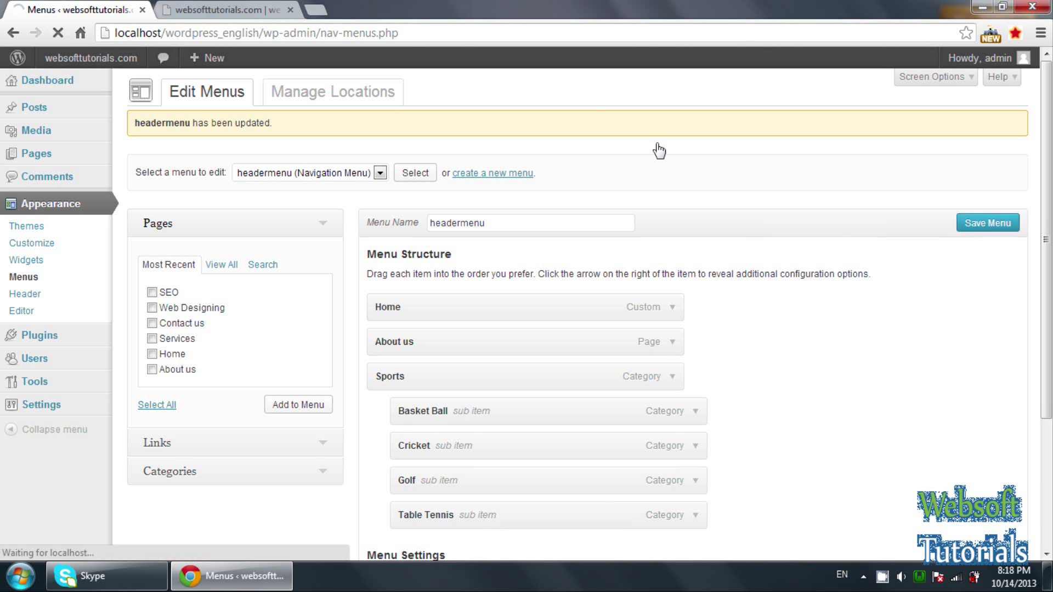
Reload the site's front page and look at the submenu under Sports
left_click(233, 9)
key("Return")
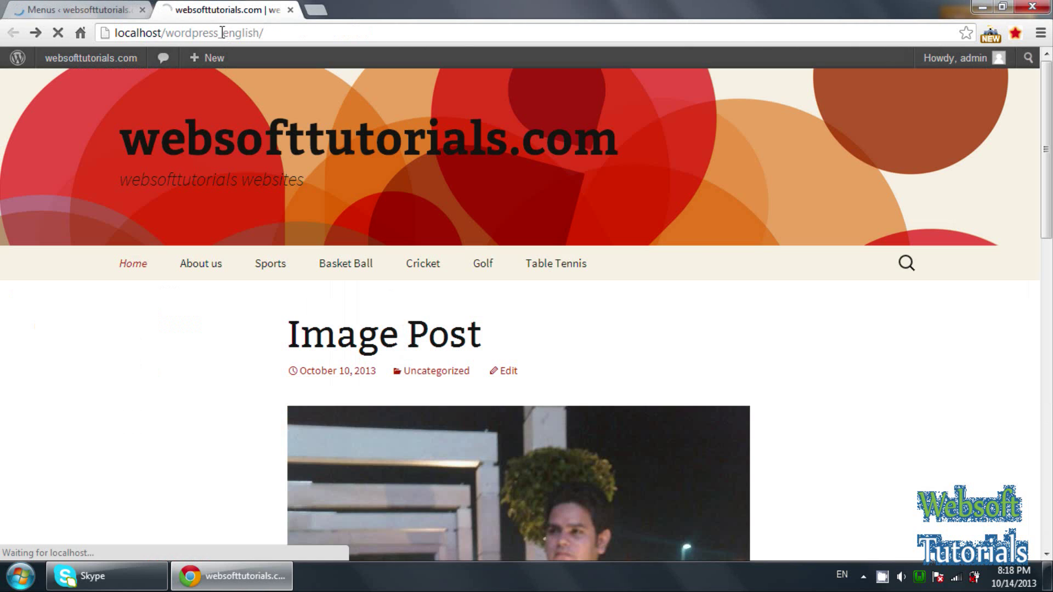
scroll(44, 359, "down", 3)
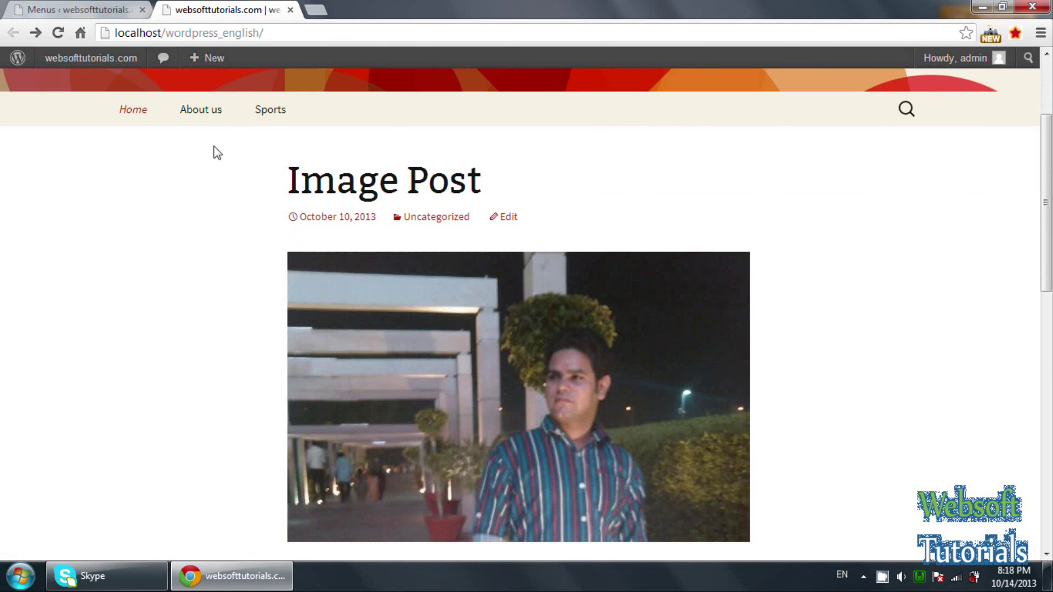
mouse_move(271, 112)
scroll(147, 277, "up", 3)
mouse_move(255, 262)
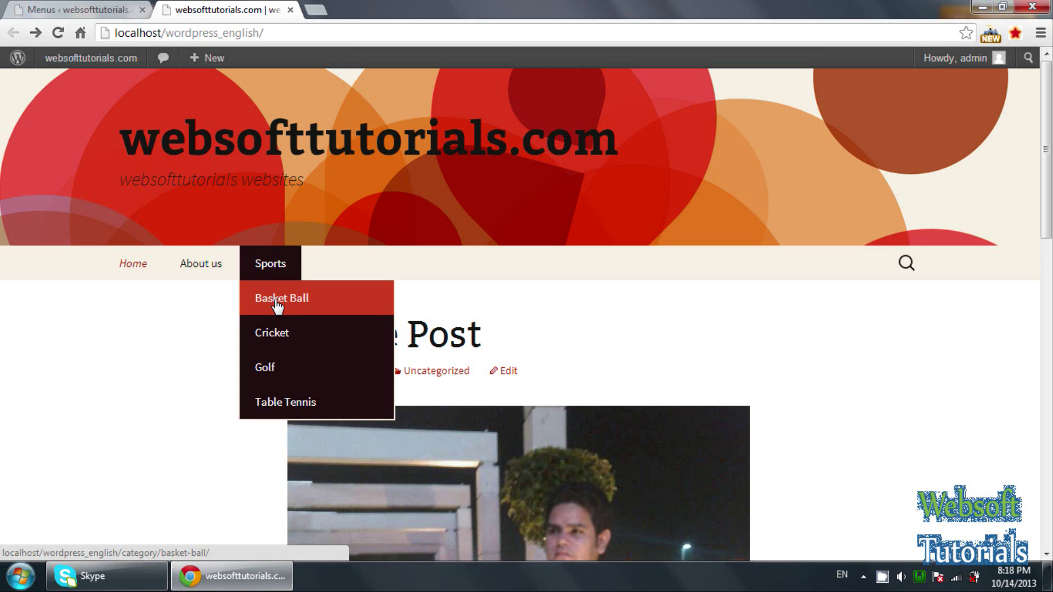
Back in the menu editor, change the Basket Ball item's navigation label to Basket Ball News
left_click(83, 10)
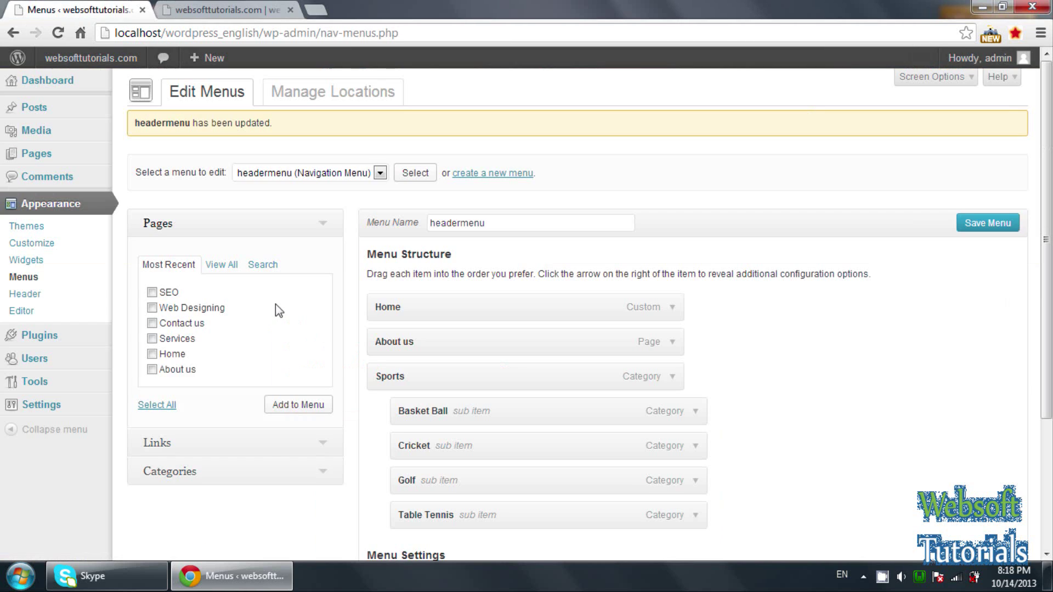
scroll(275, 304, "down", 3)
left_click(695, 259)
left_click(696, 265)
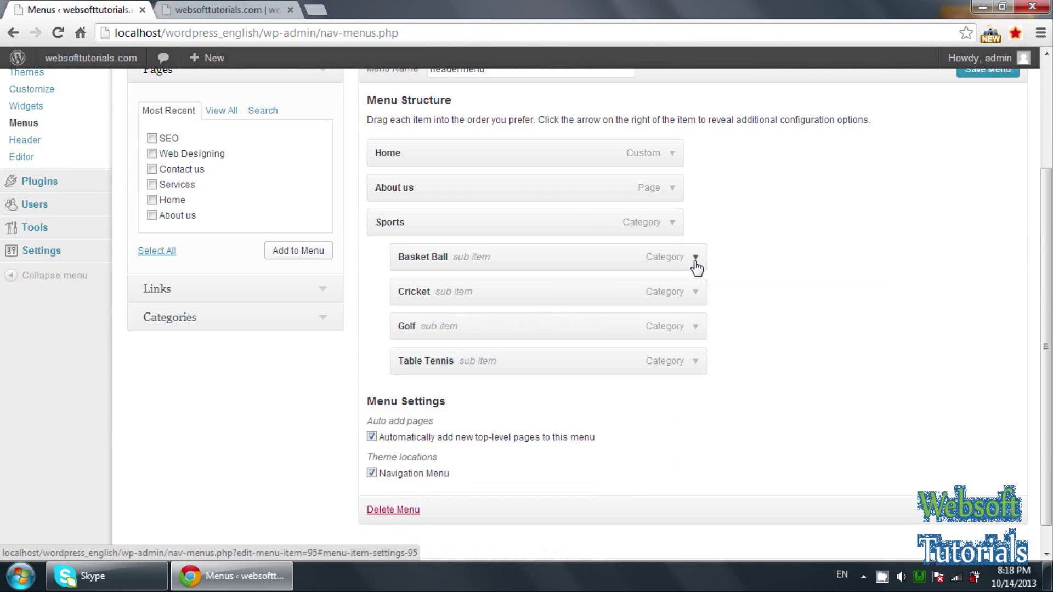
left_click(696, 258)
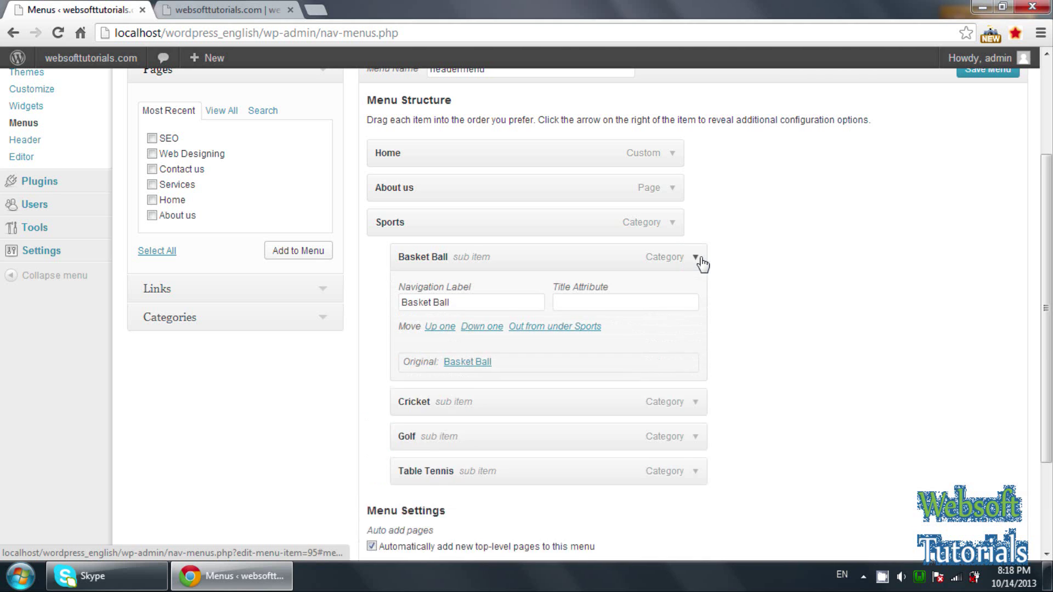
left_click(520, 306)
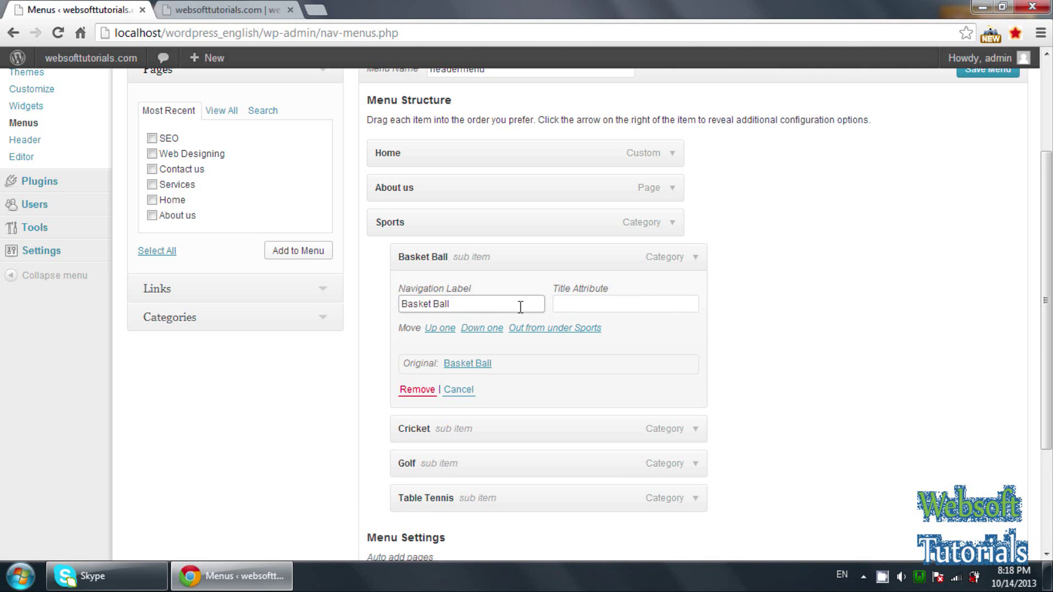
type("News")
Set the title attribute of the Basket Ball News item to Basket Ball and save the menu
scroll(762, 362, "down", 1)
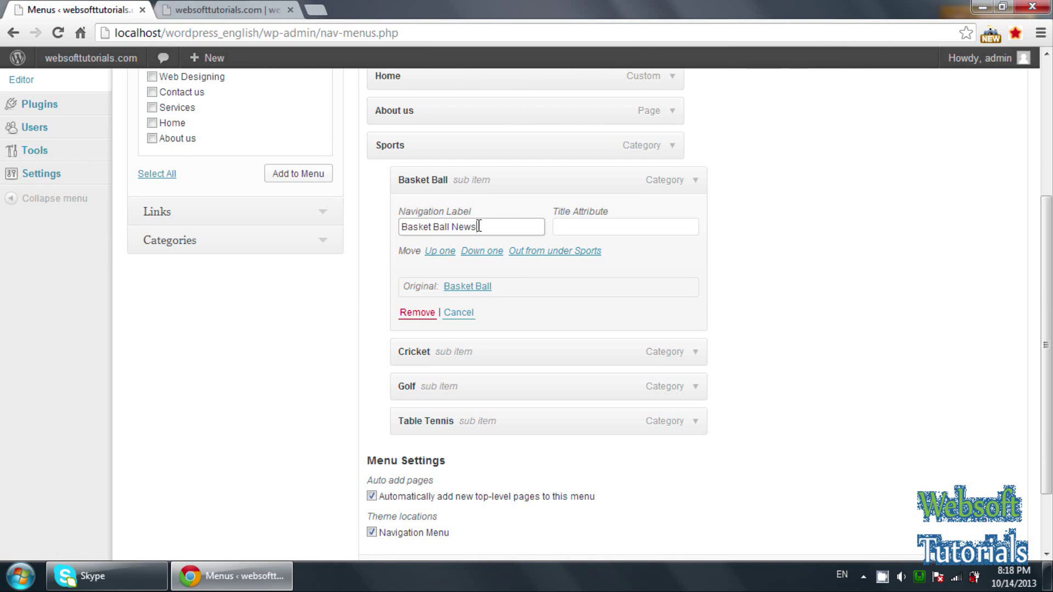
left_click(642, 235)
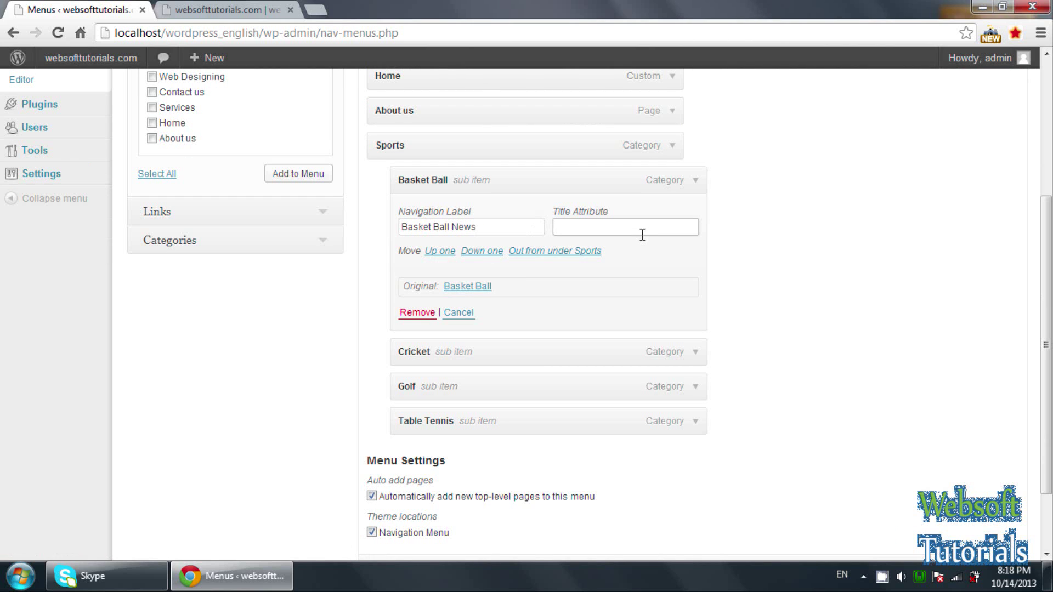
type("Basket Ball")
scroll(766, 288, "down", 2)
left_click(1001, 490)
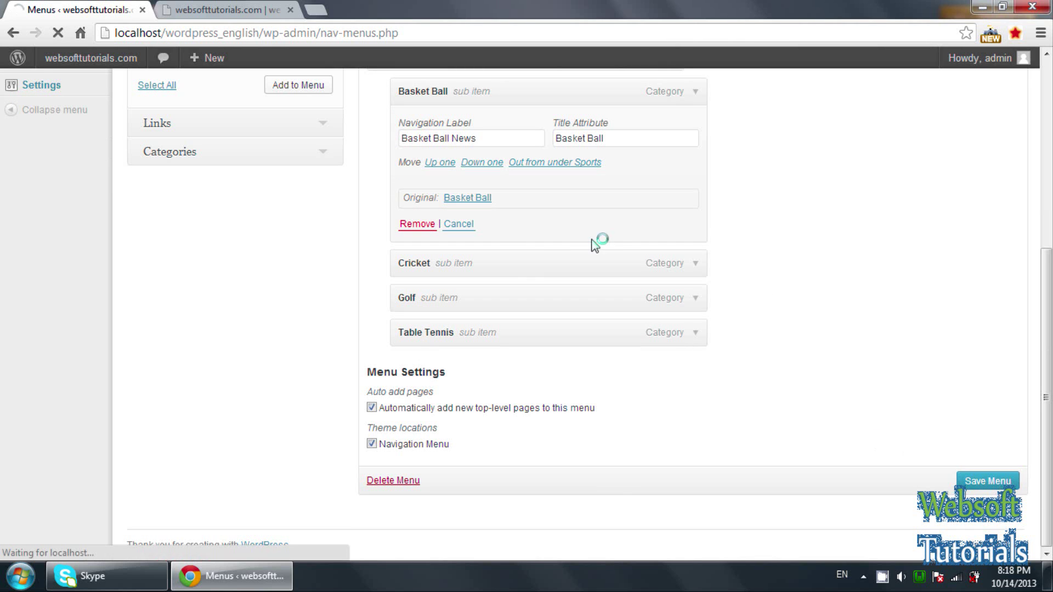
Reload the site's front page and check the label and tooltip of the first item under Sports
left_click(229, 9)
left_click(260, 34)
key("Return")
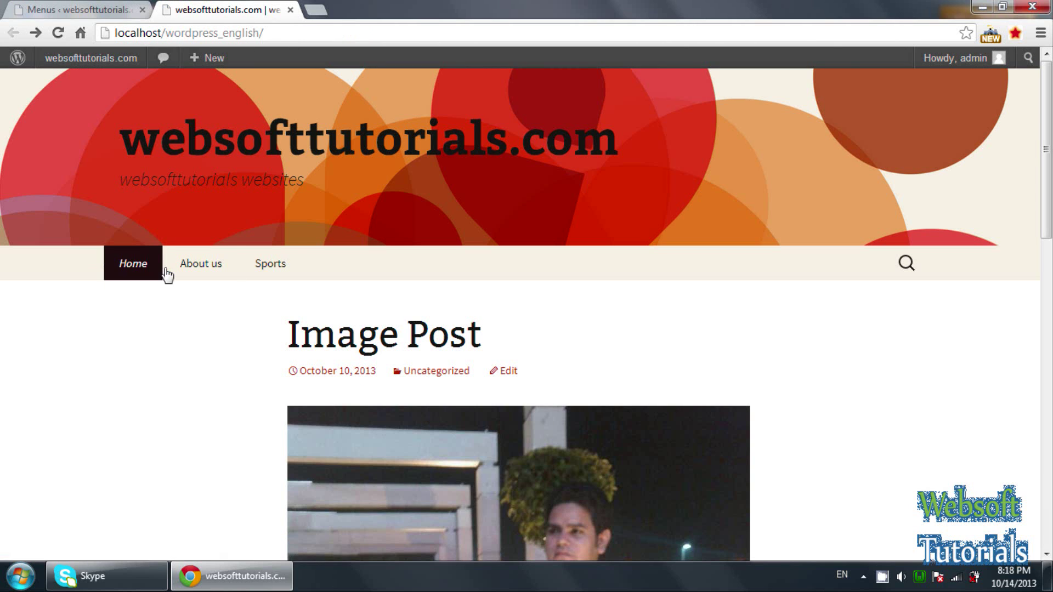
mouse_move(261, 273)
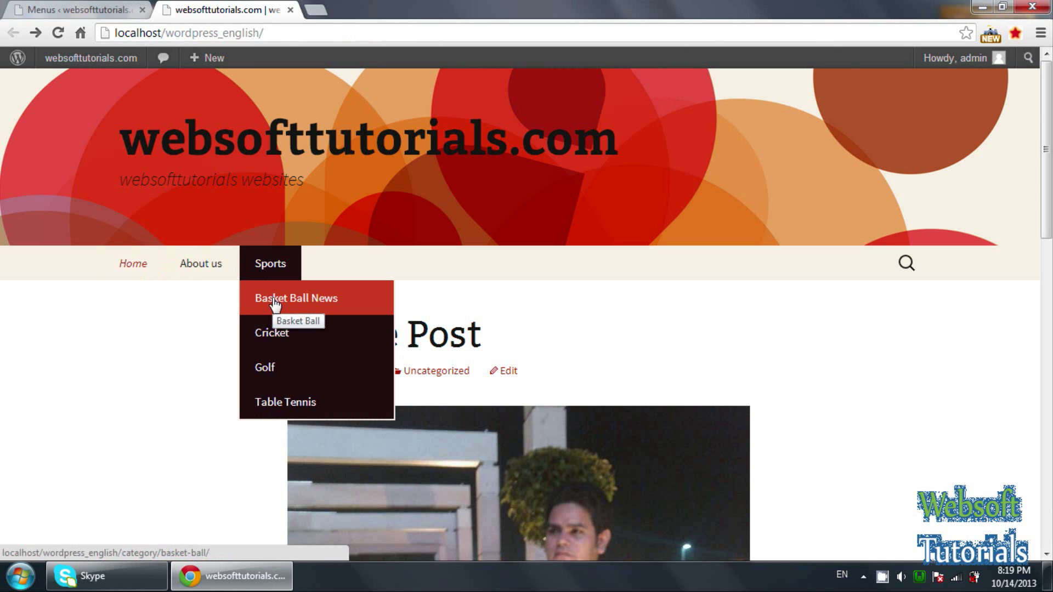
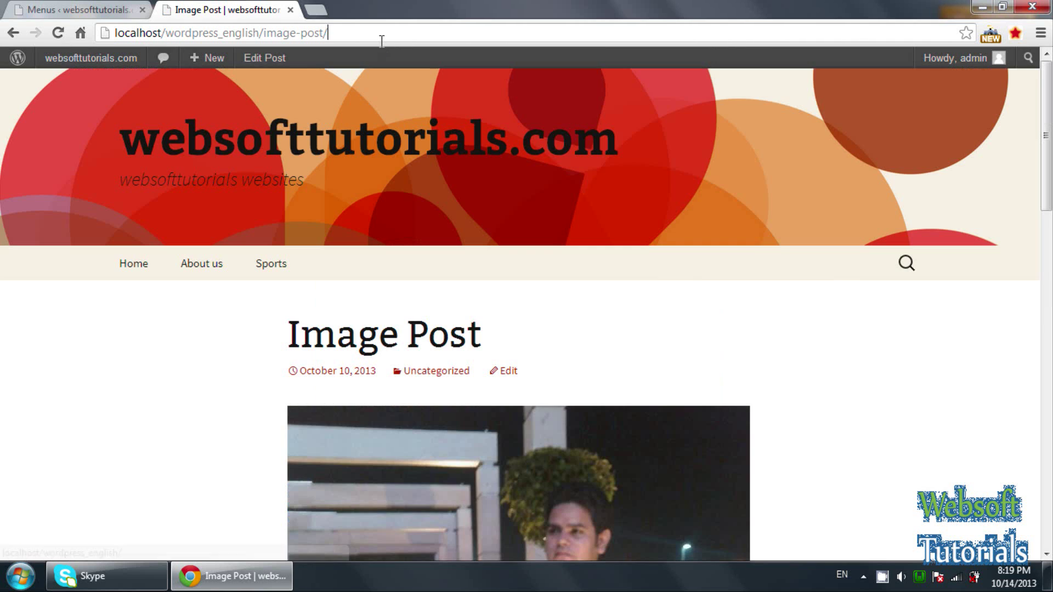
Copy the Image Post page's address and paste it as the URL of a new custom link in the menu editor
left_click(382, 37)
key("ctrl+c")
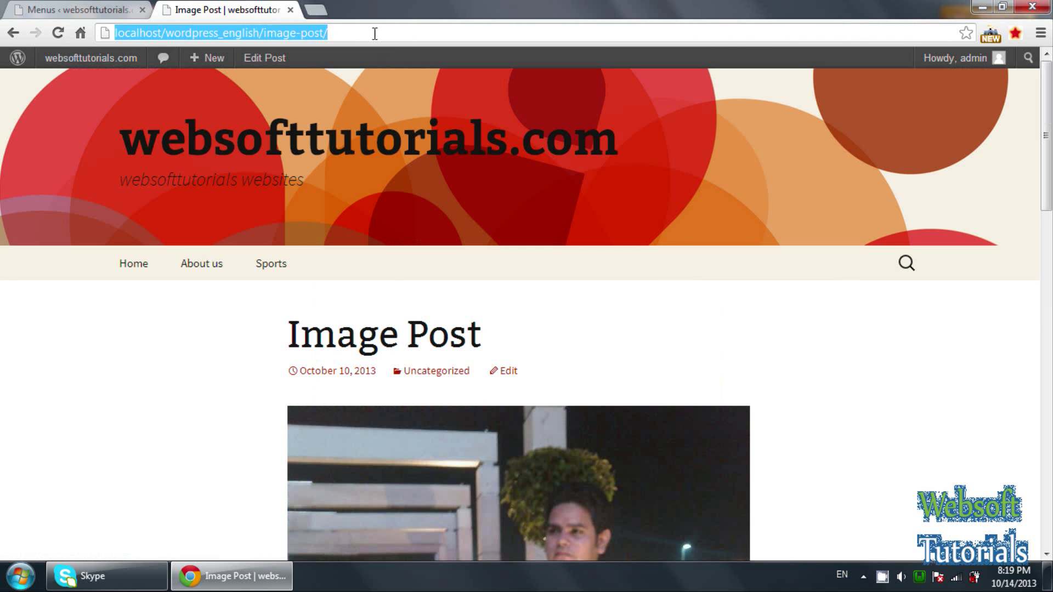
left_click(113, 10)
triple_click(244, 296)
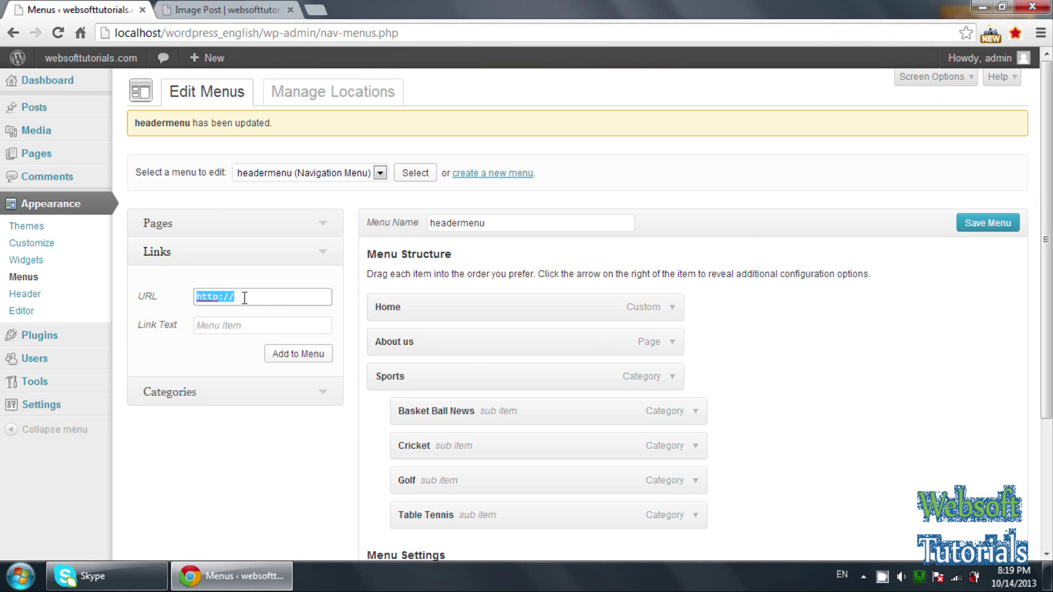
key("ctrl+v")
Give the custom link the text My Custom Menu, add it to headermenu and save the menu
left_click(249, 324)
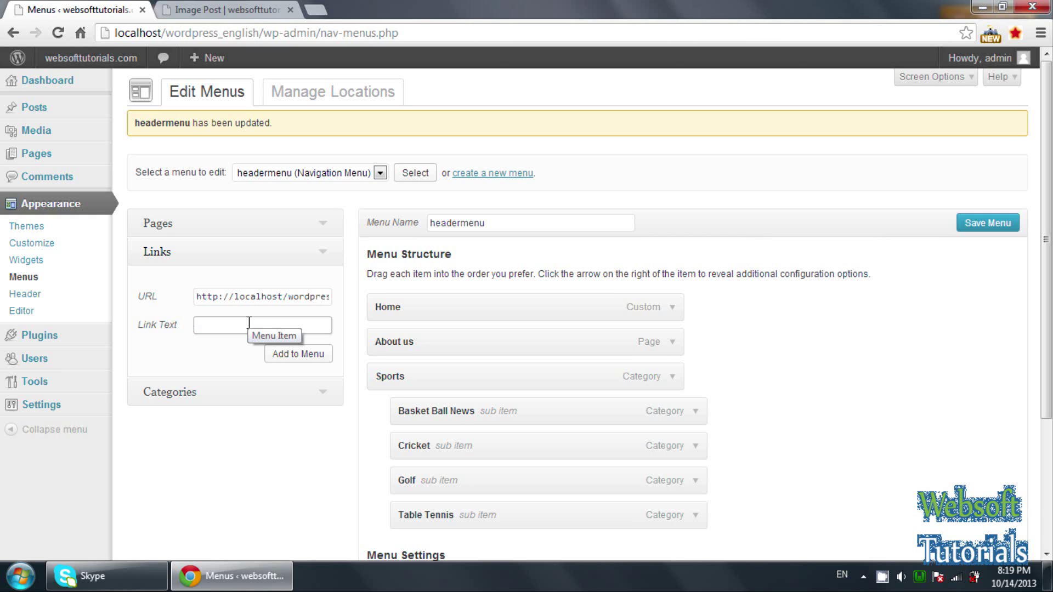
type("My Custom Menu")
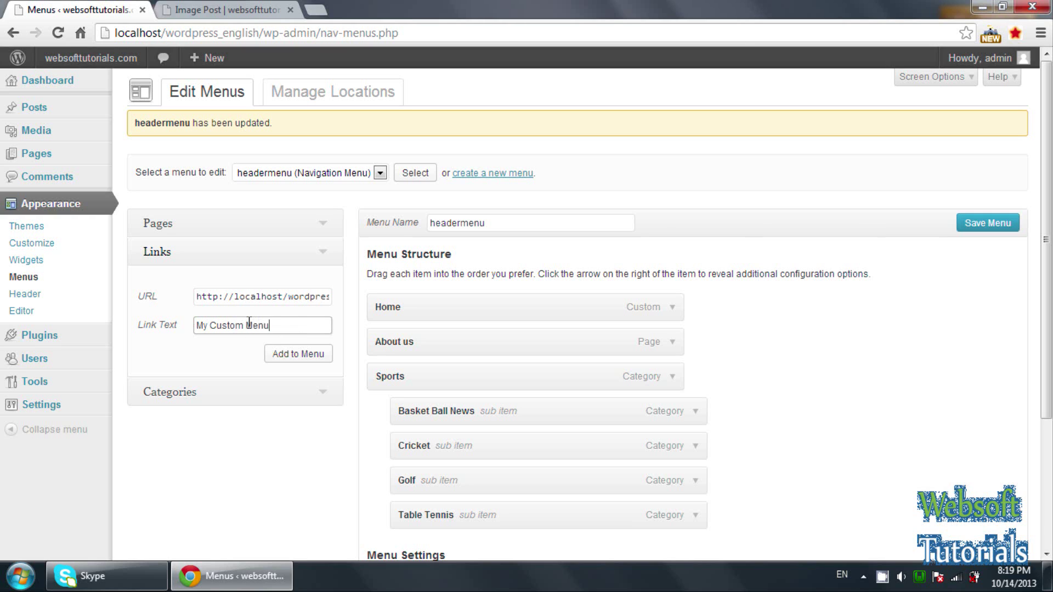
left_click(317, 353)
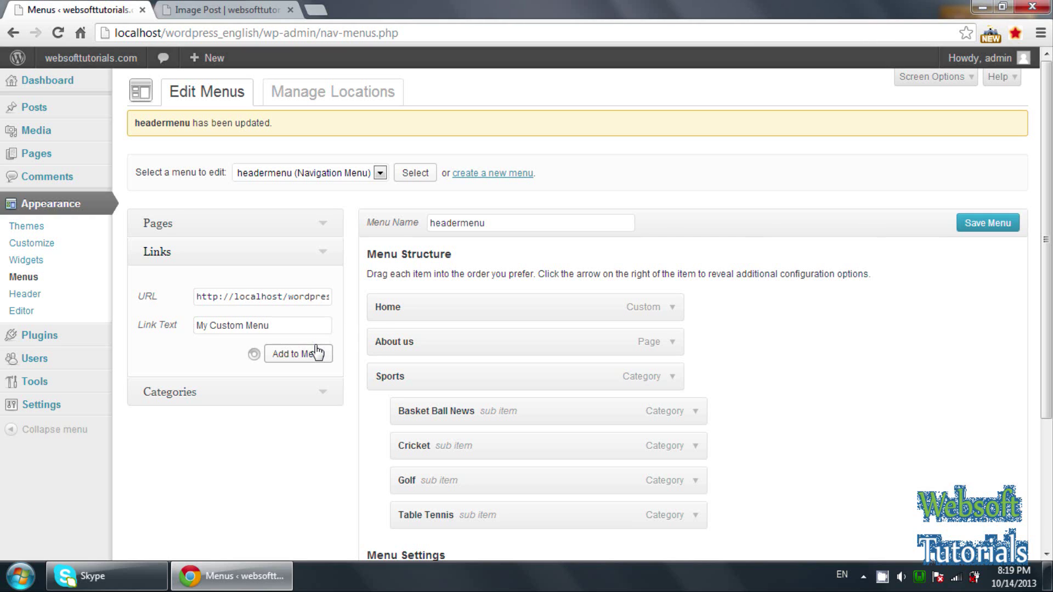
scroll(799, 373, "down", 4)
left_click_drag(799, 376, 583, 384)
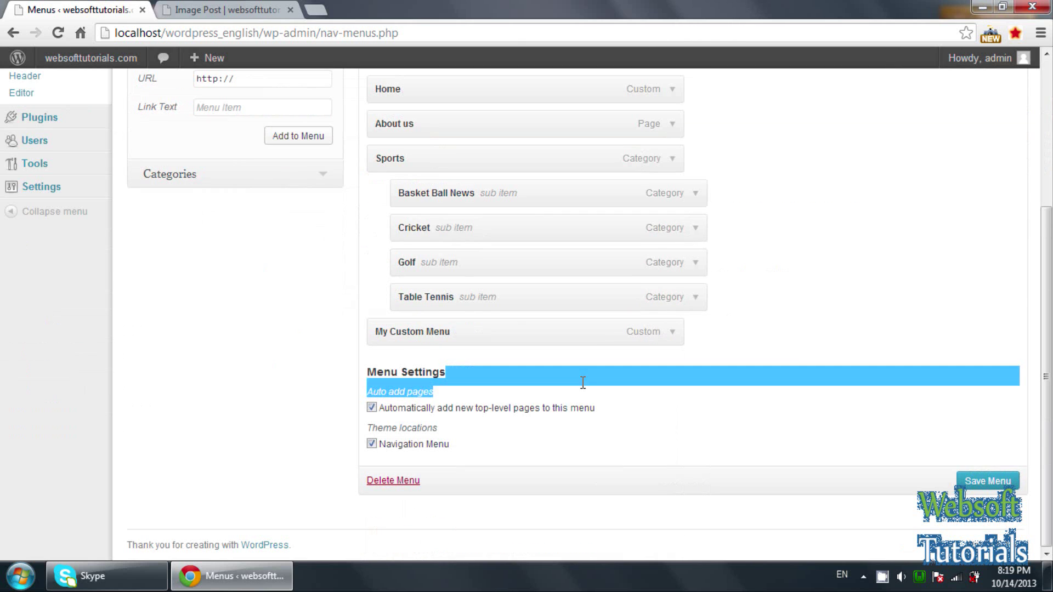
left_click(975, 485)
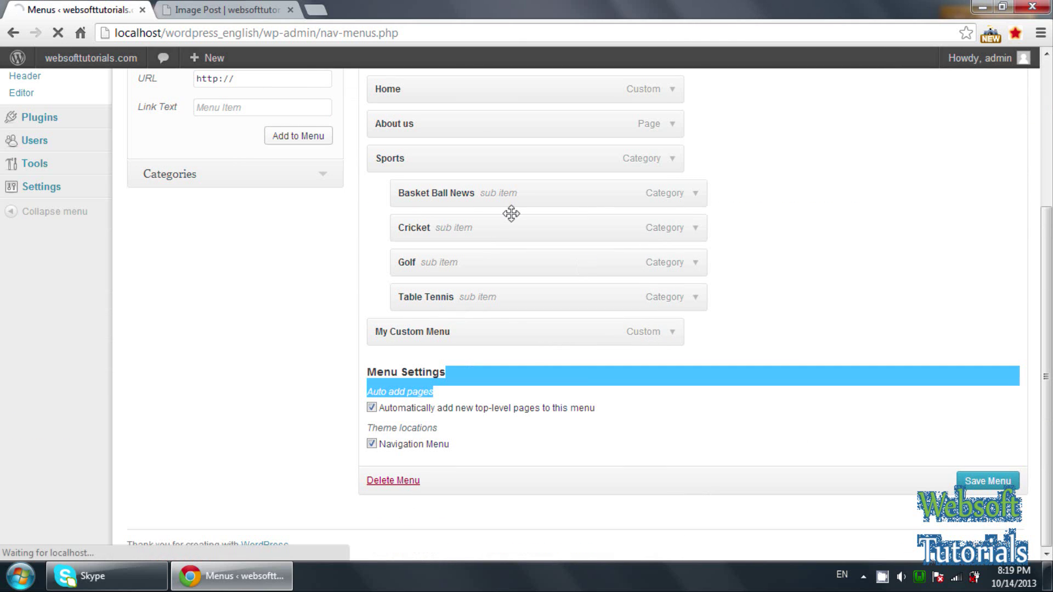
Return to the site's front page, follow the My Custom Menu item and look through the page it opens
left_click(256, 9)
left_click(250, 33)
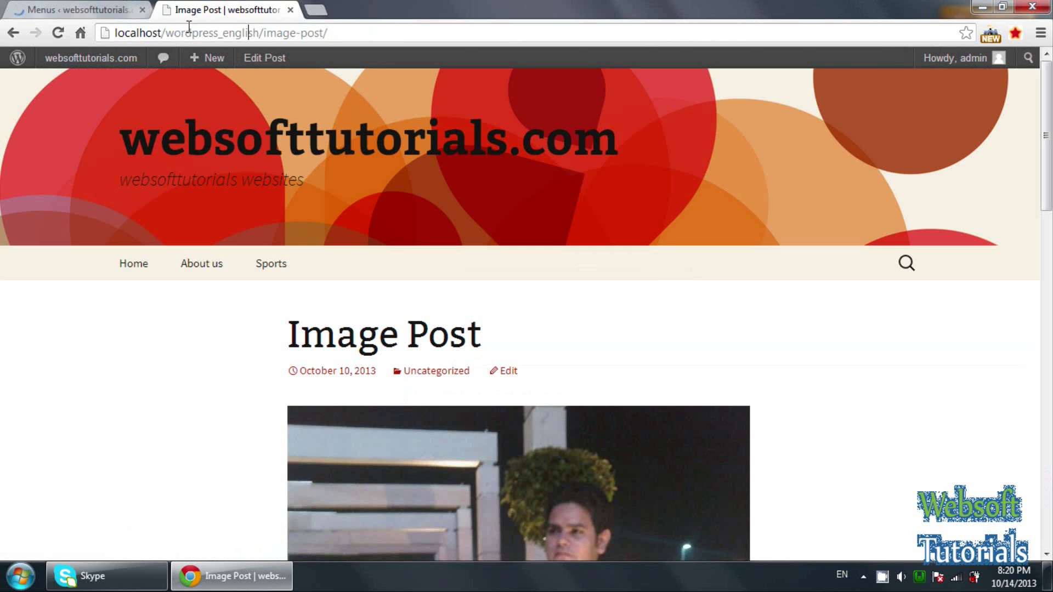
left_click(13, 33)
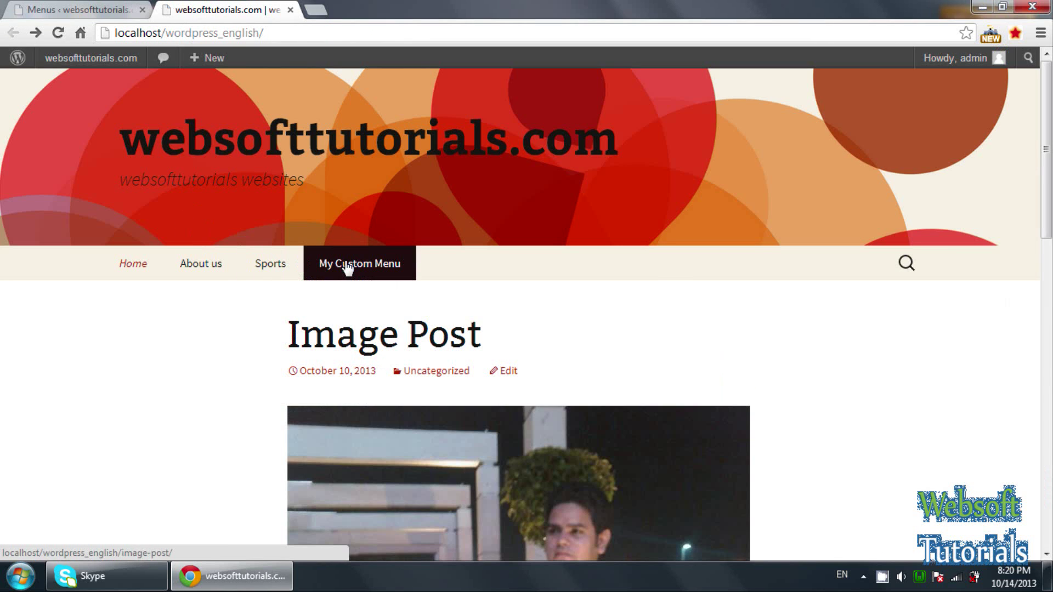
left_click(347, 269)
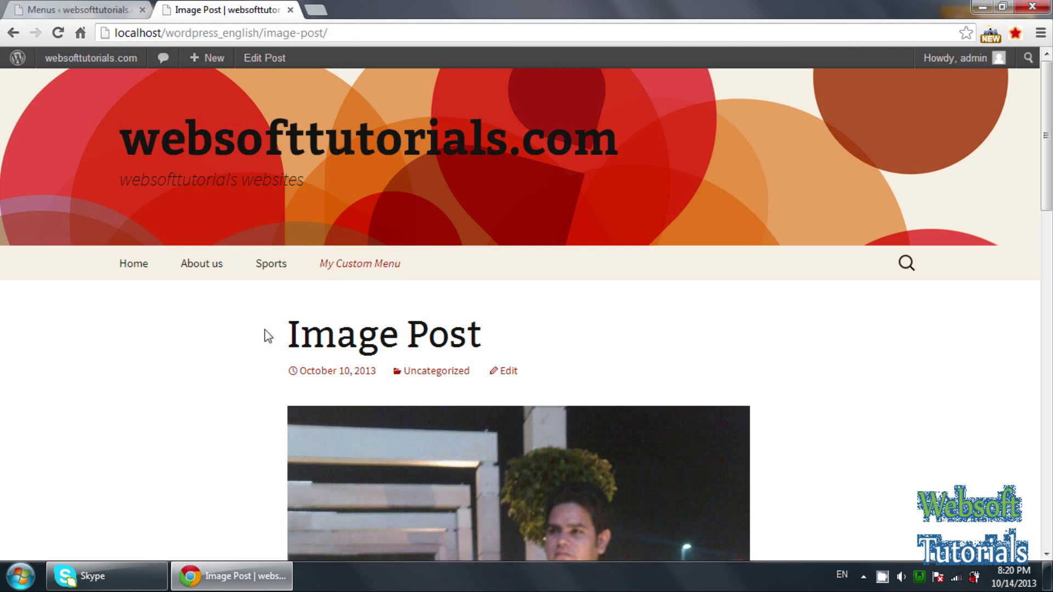
scroll(265, 330, "down", 3)
scroll(264, 331, "down", 10)
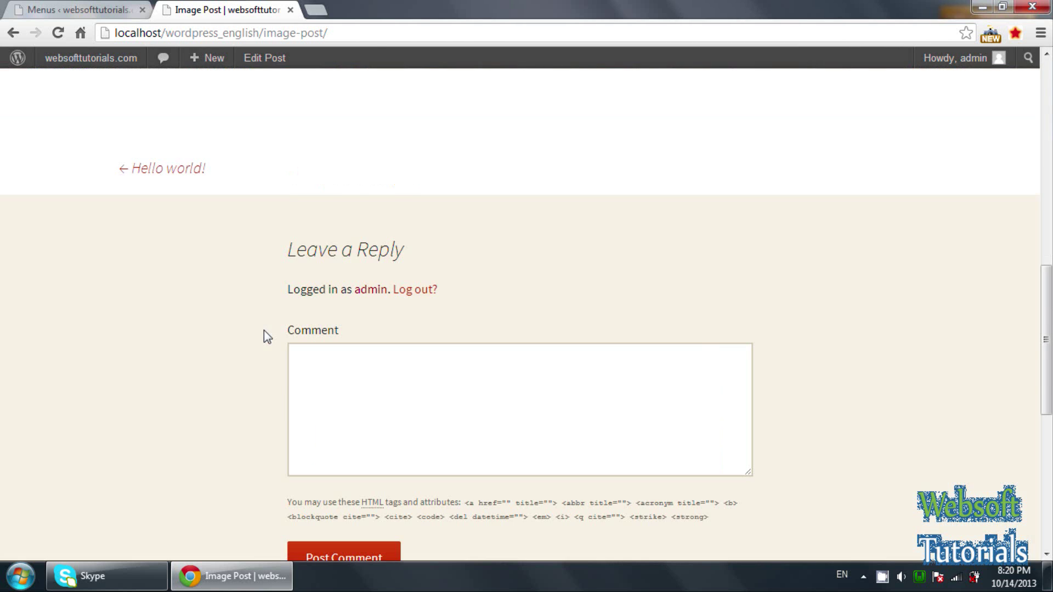
scroll(264, 331, "up", 13)
mouse_move(289, 255)
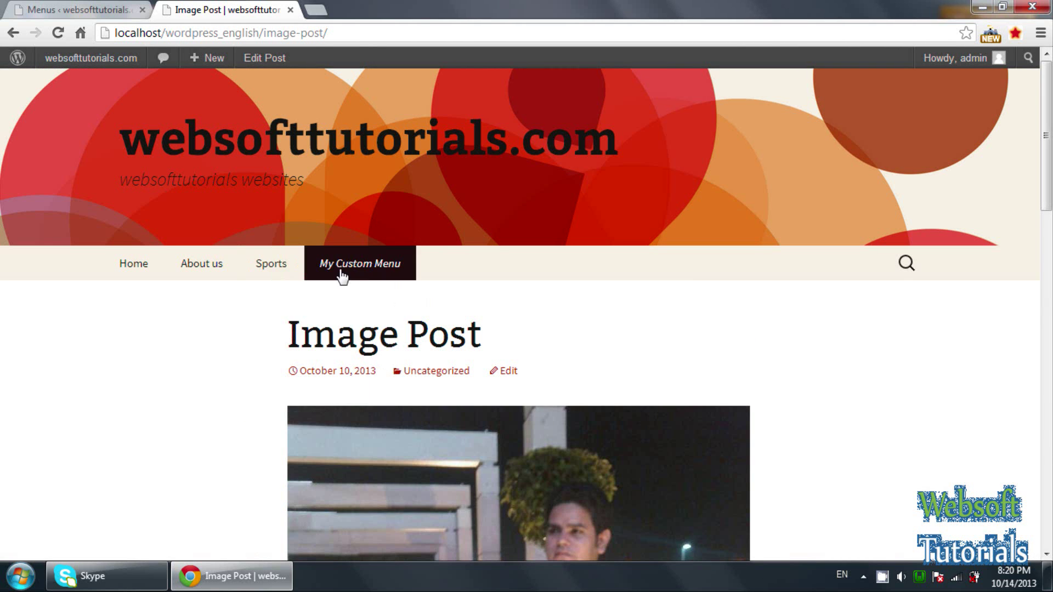
Back in the menu editor, review the URL and link text fields used for adding custom links
left_click(83, 9)
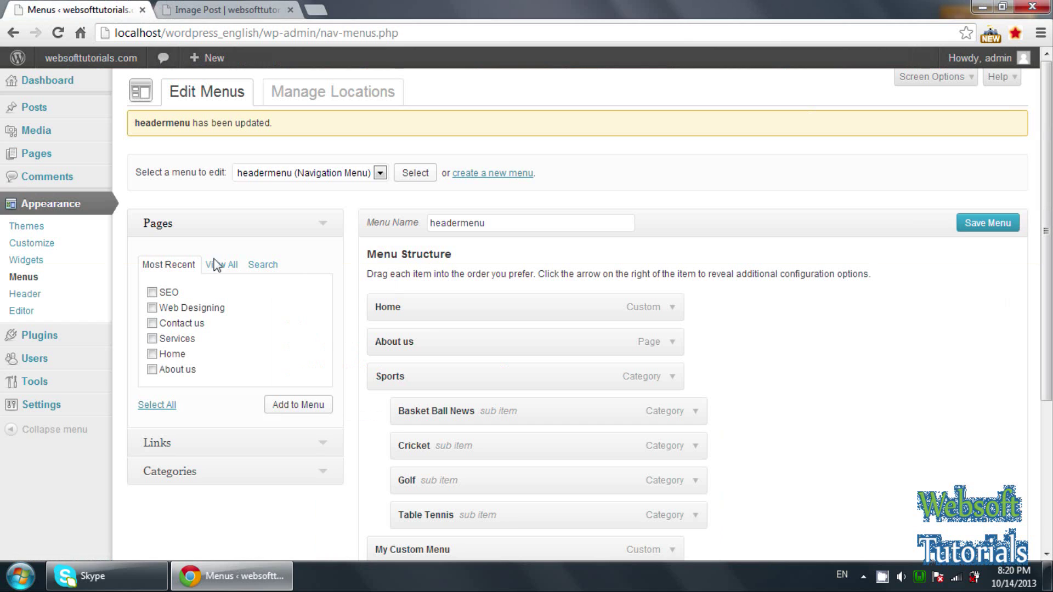
left_click(245, 443)
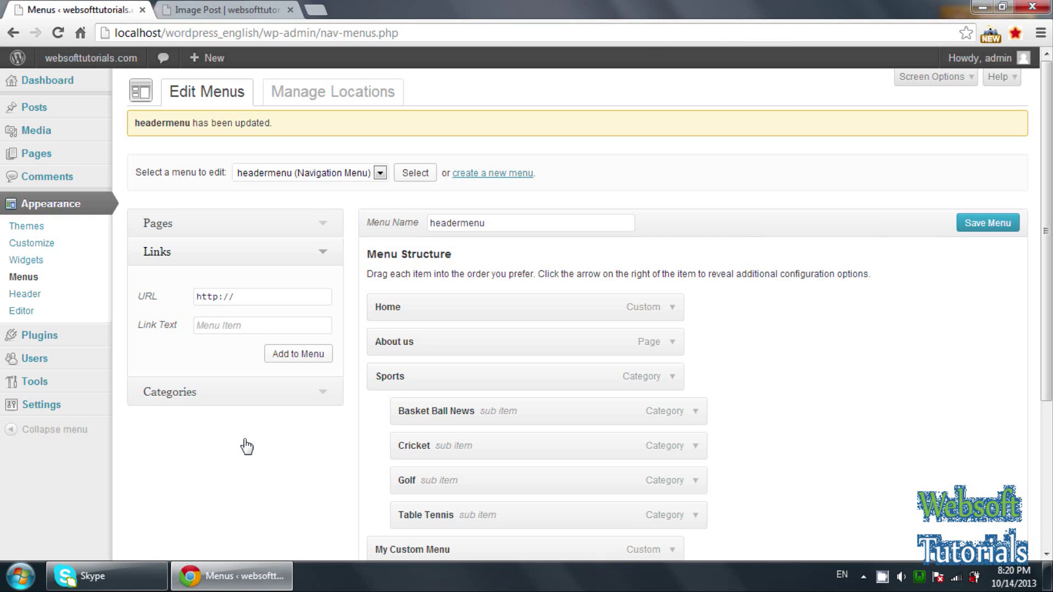
left_click(275, 300)
left_click(270, 323)
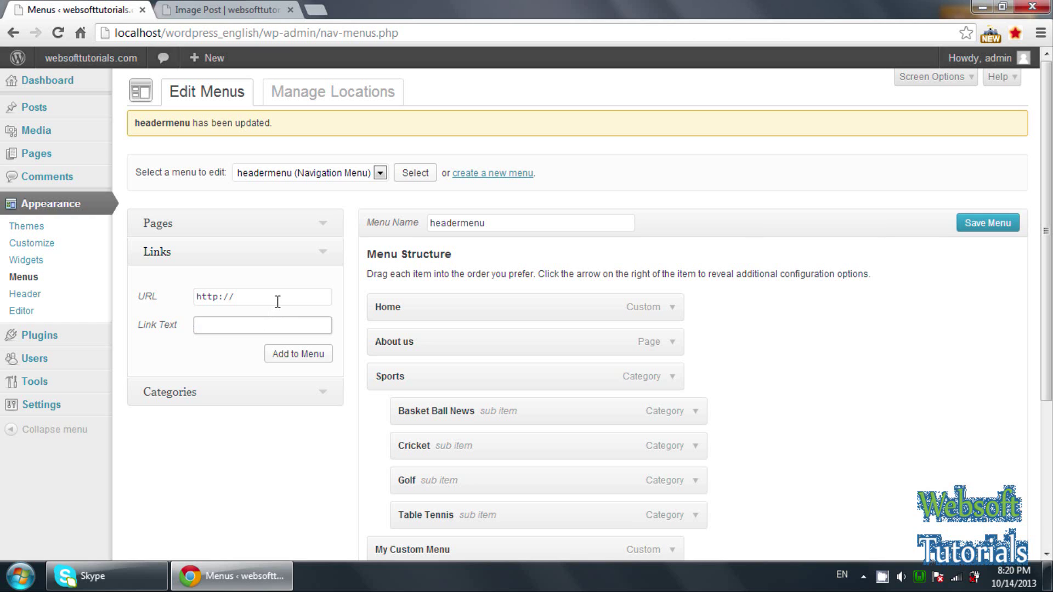
left_click(278, 302)
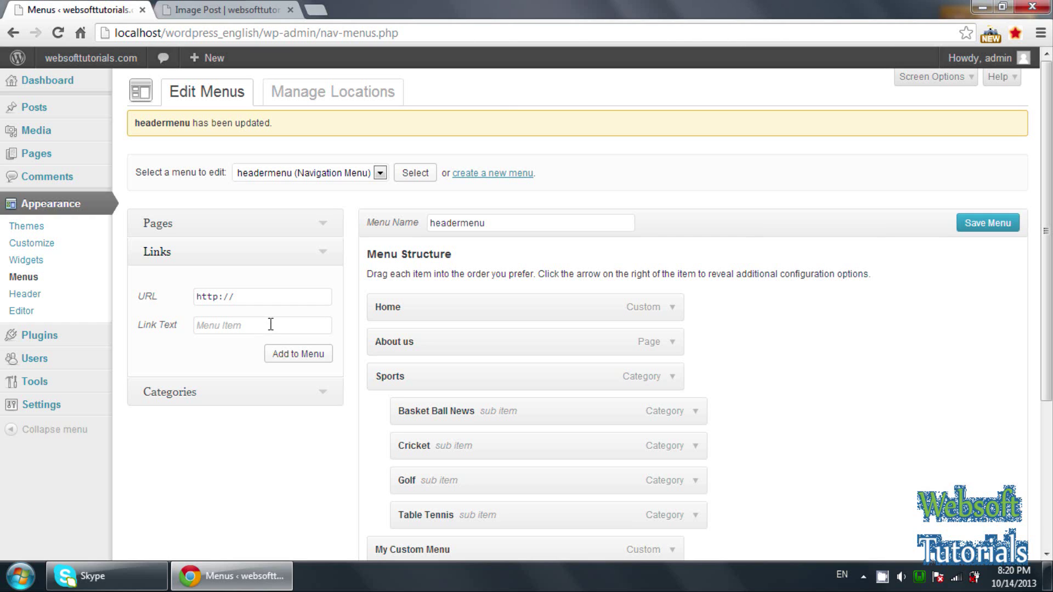
left_click(272, 325)
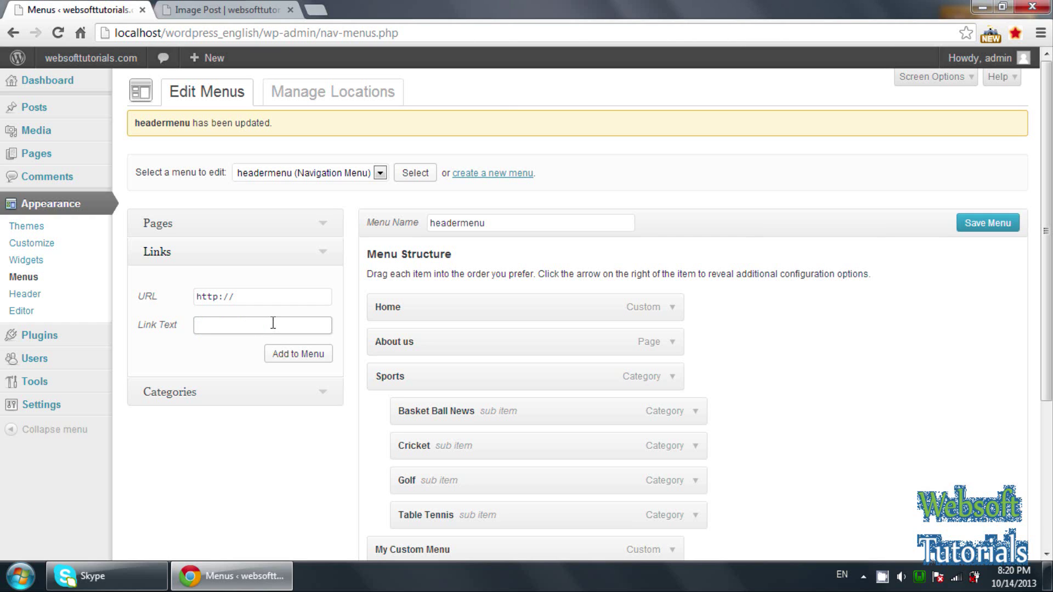